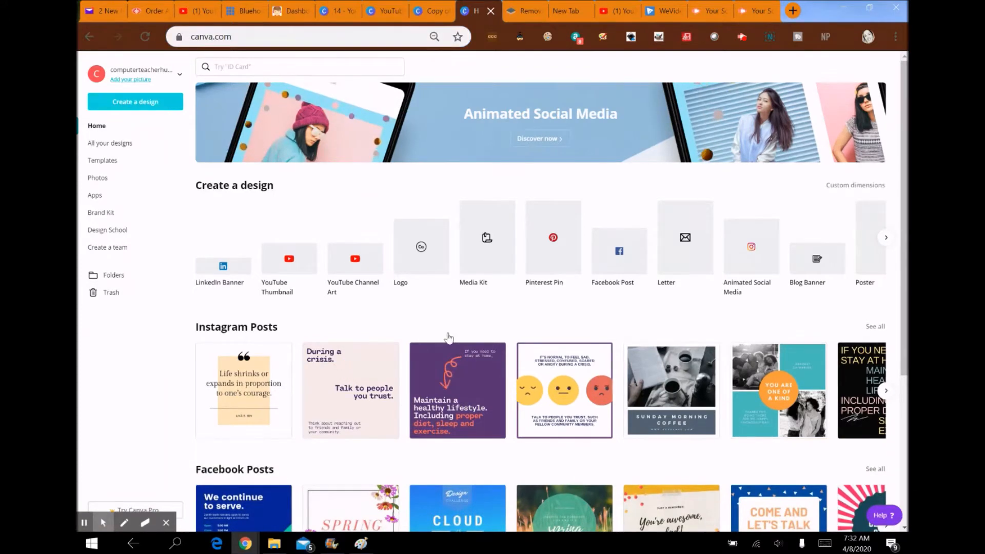
Create a new Logo design and add the "Wild SALE" font combination to its blank page.
{"action": "left_click", "coordinate": [167, 106]}
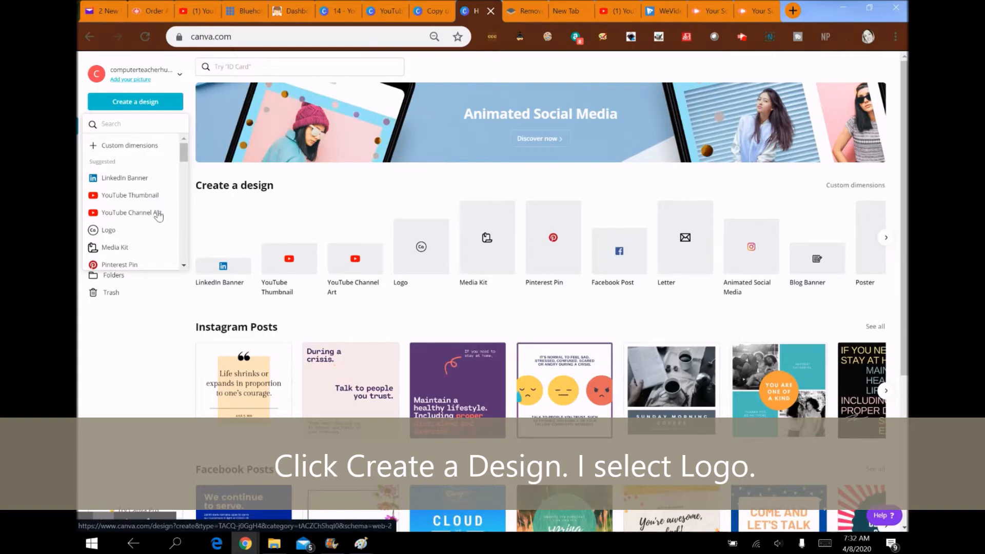
{"action": "left_click", "coordinate": [111, 230]}
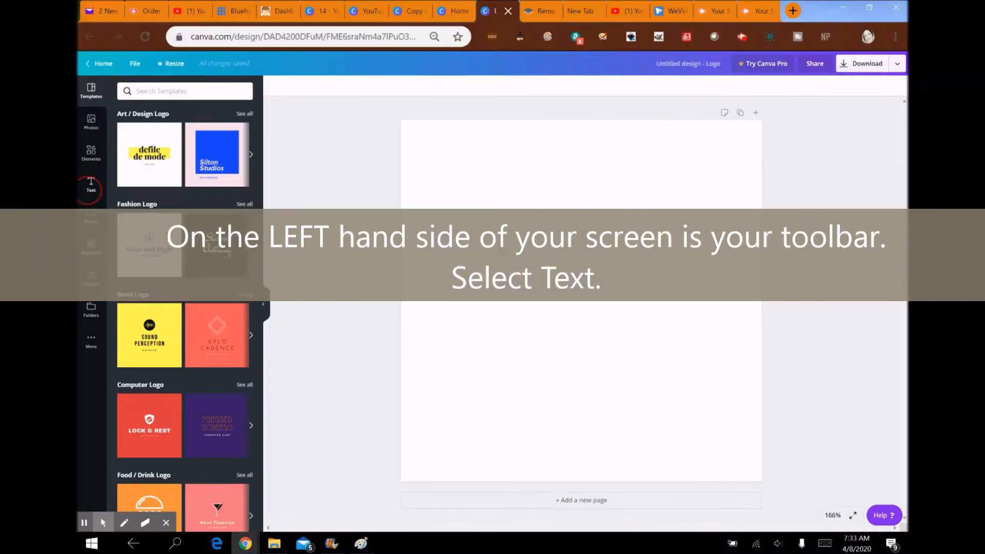
{"action": "left_click", "coordinate": [90, 191]}
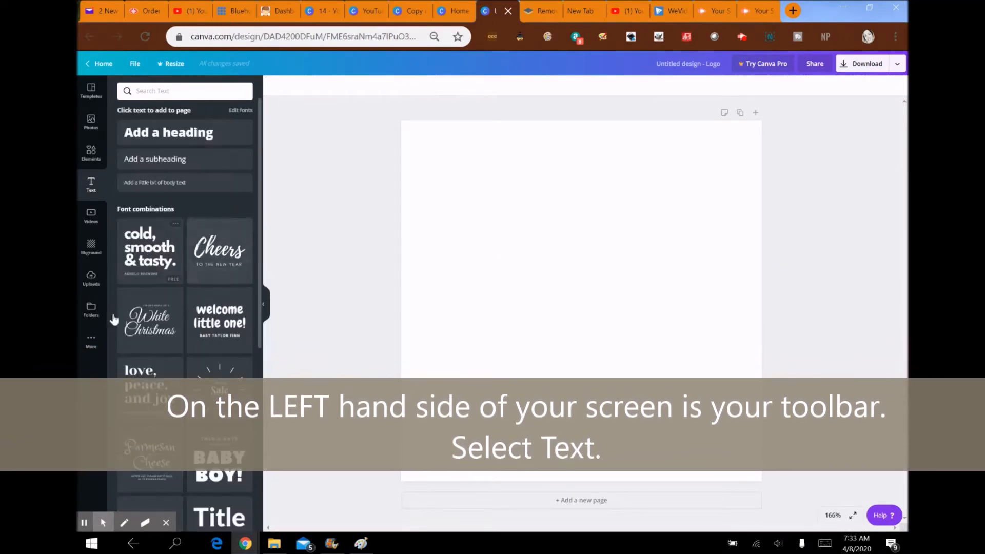
{"action": "scroll", "coordinate": [233, 462], "scroll_direction": "down", "scroll_amount": 4}
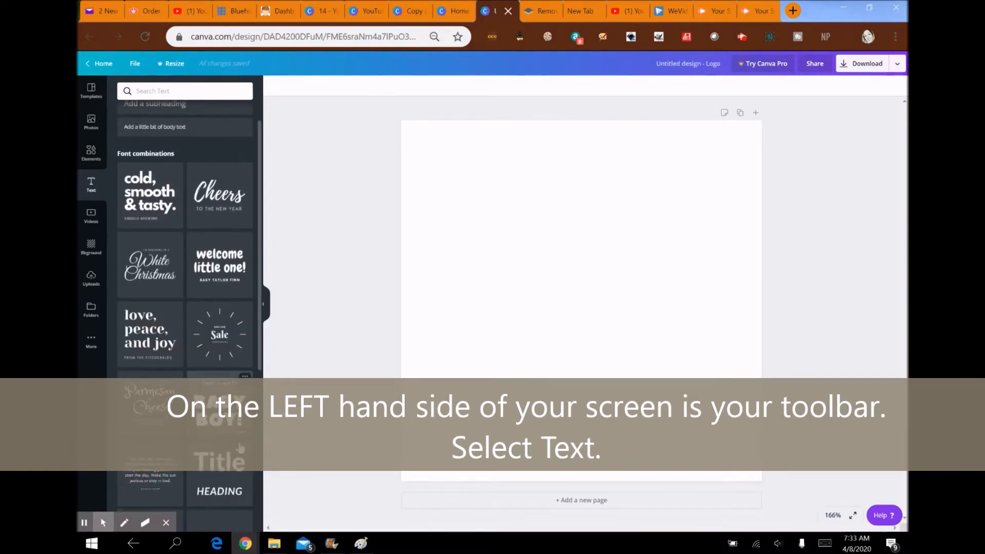
{"action": "scroll", "coordinate": [241, 433], "scroll_direction": "down", "scroll_amount": 3}
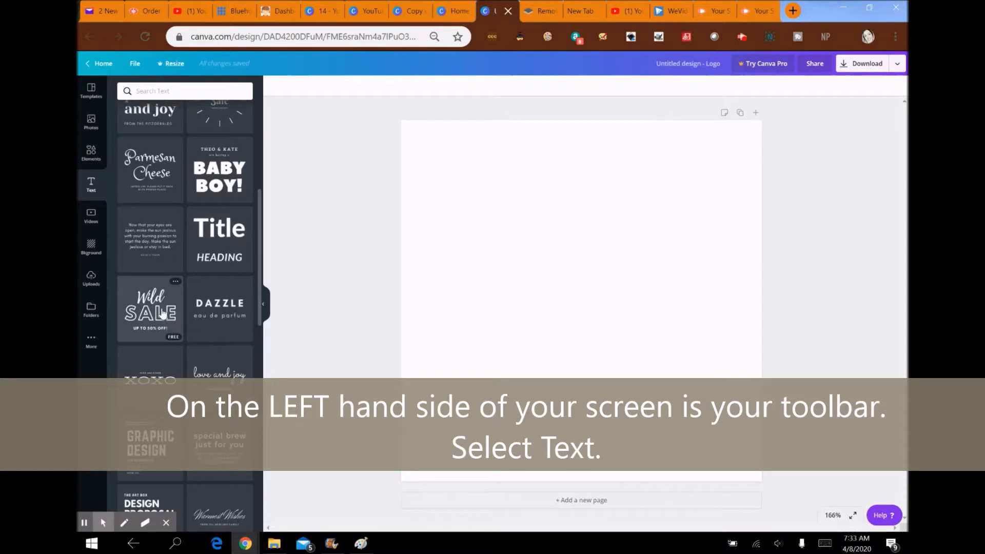
{"action": "left_click_drag", "start_coordinate": [161, 319], "coordinate": [566, 272]}
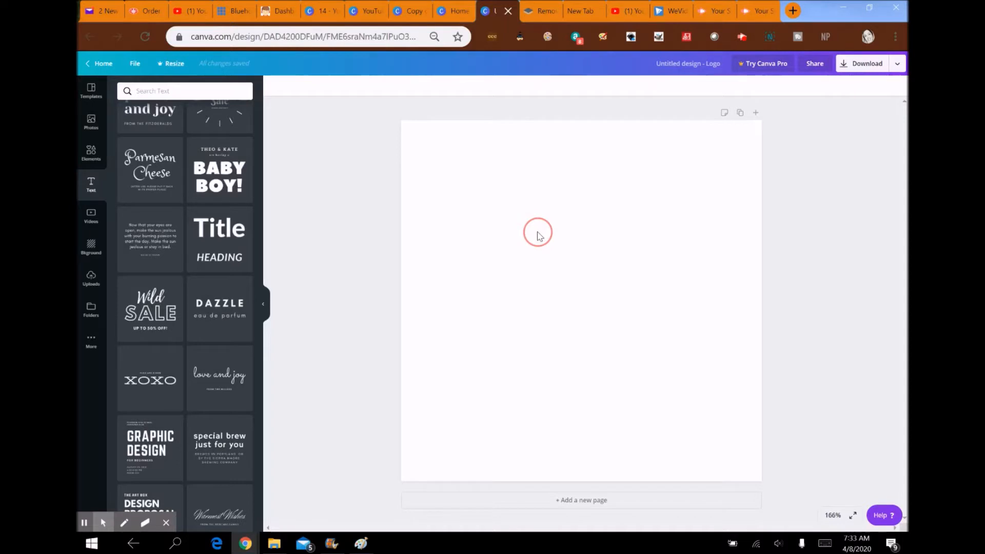
{"action": "left_click", "coordinate": [452, 282]}
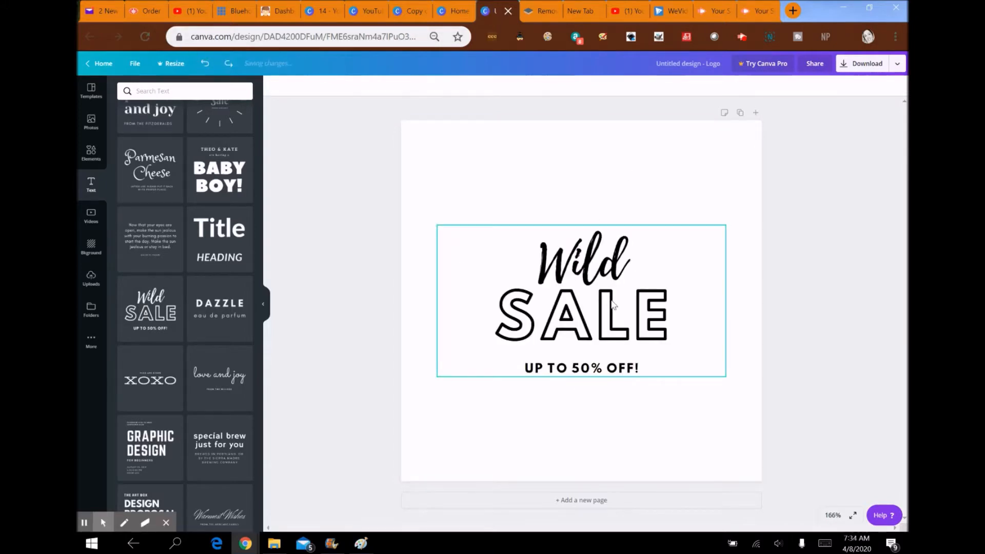
Replace the word "Wild" with "Quote" and the word "SALE" with "OF THE DAY" in the text combination.
{"action": "left_click", "coordinate": [599, 266]}
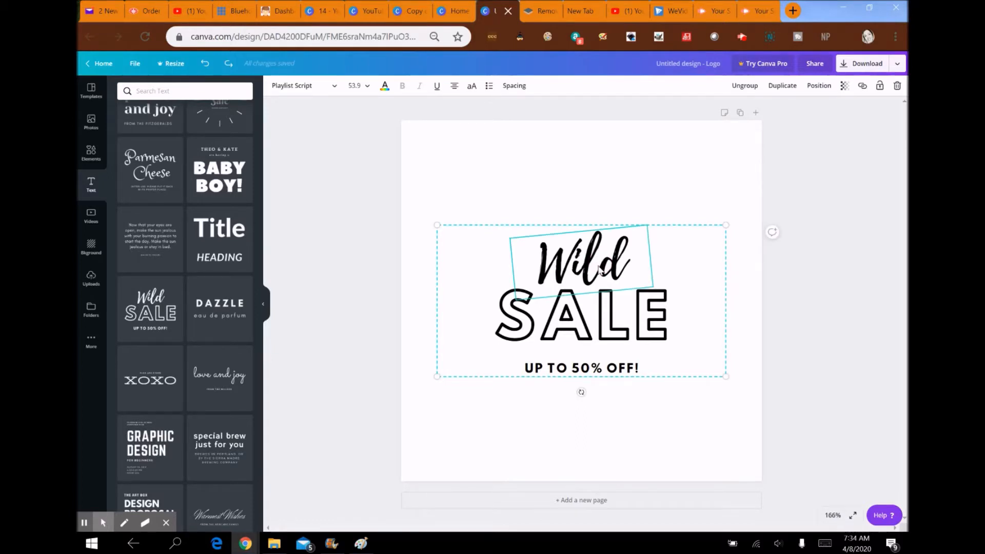
{"action": "double_click", "coordinate": [613, 284]}
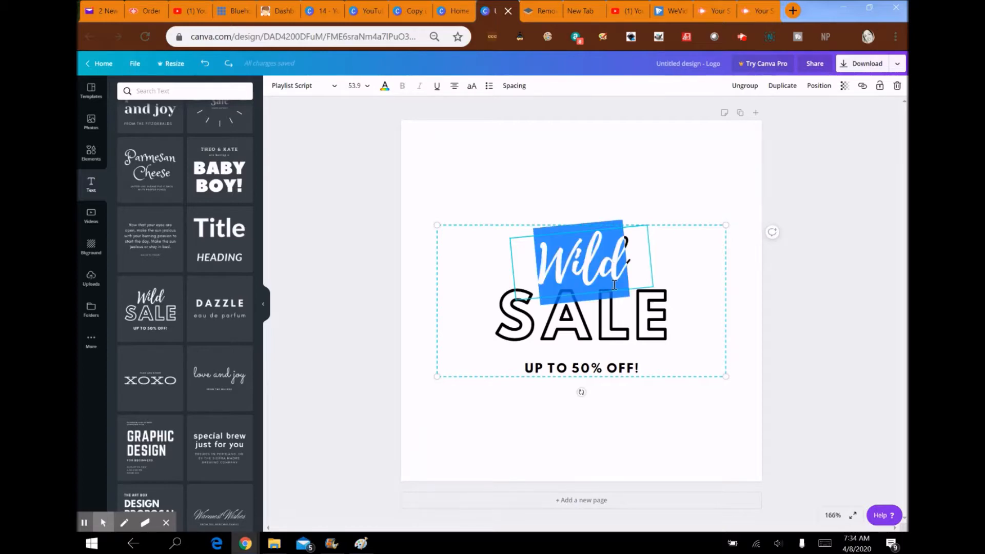
{"action": "type", "text": "Quote"}
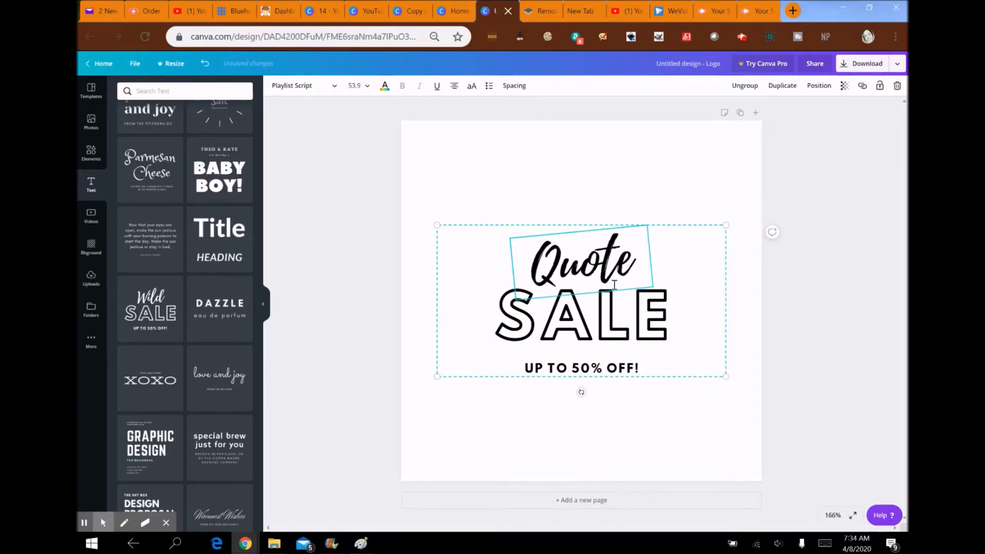
{"action": "left_click", "coordinate": [619, 328]}
{"action": "double_click", "coordinate": [615, 326]}
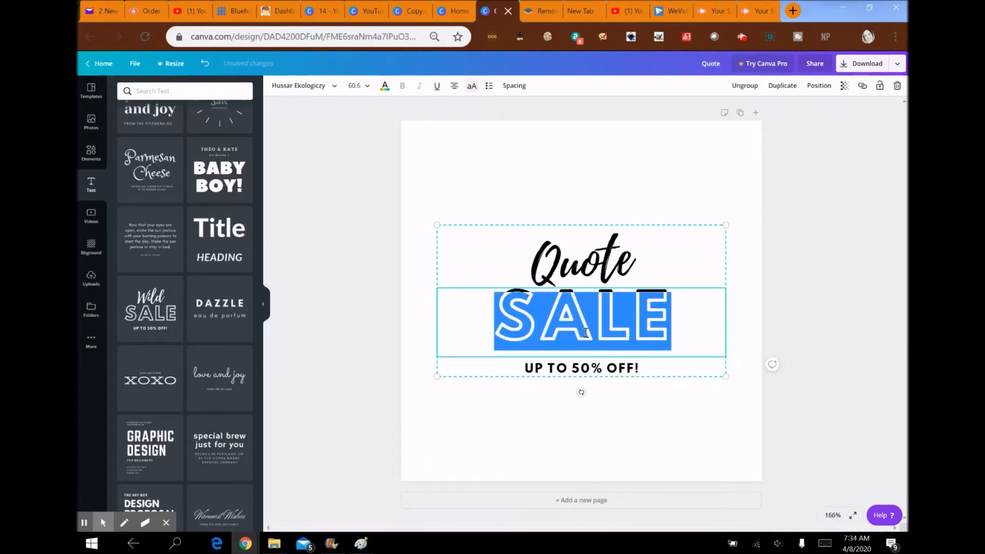
{"action": "type", "text": "OF THE DAY"}
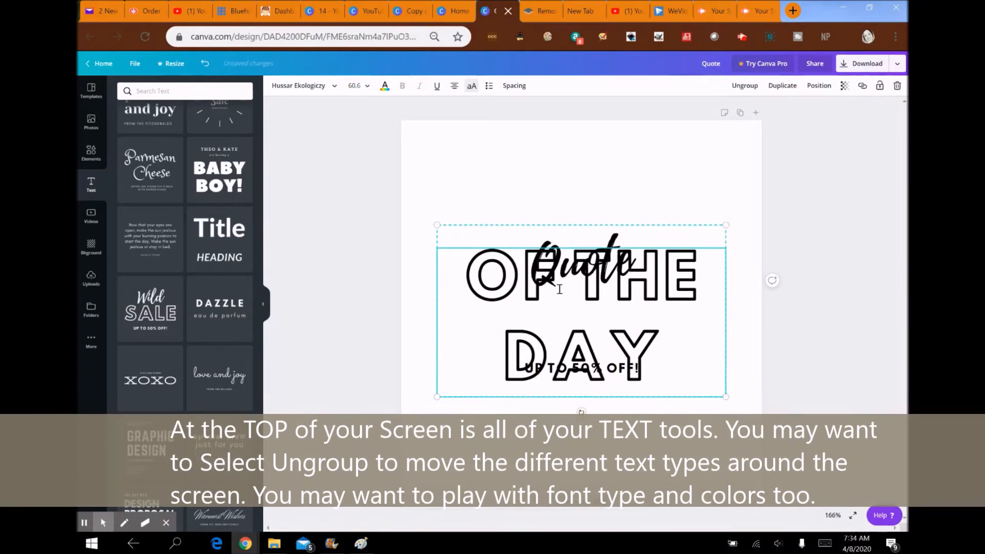
Ungroup the text combination into separate text boxes.
{"action": "left_click", "coordinate": [621, 191]}
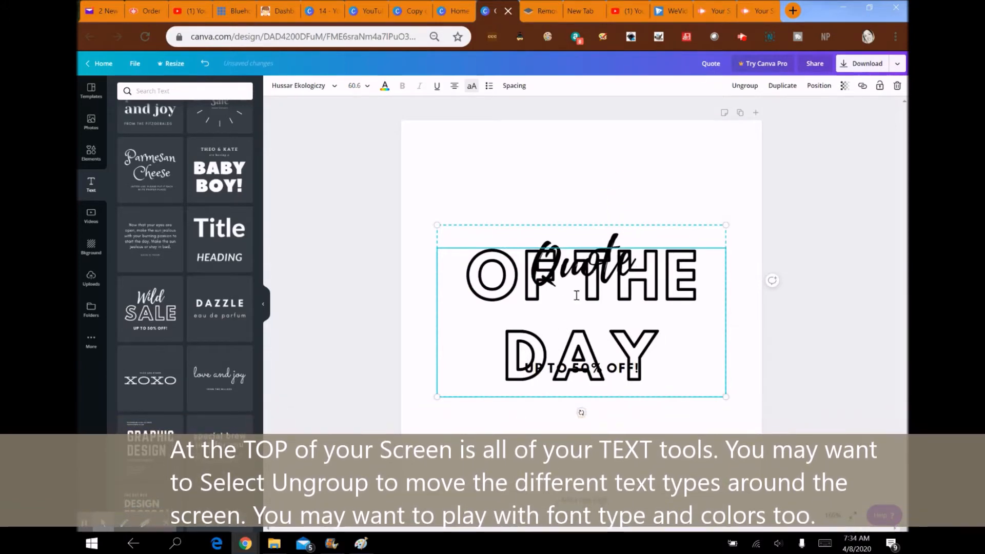
{"action": "left_click", "coordinate": [745, 87]}
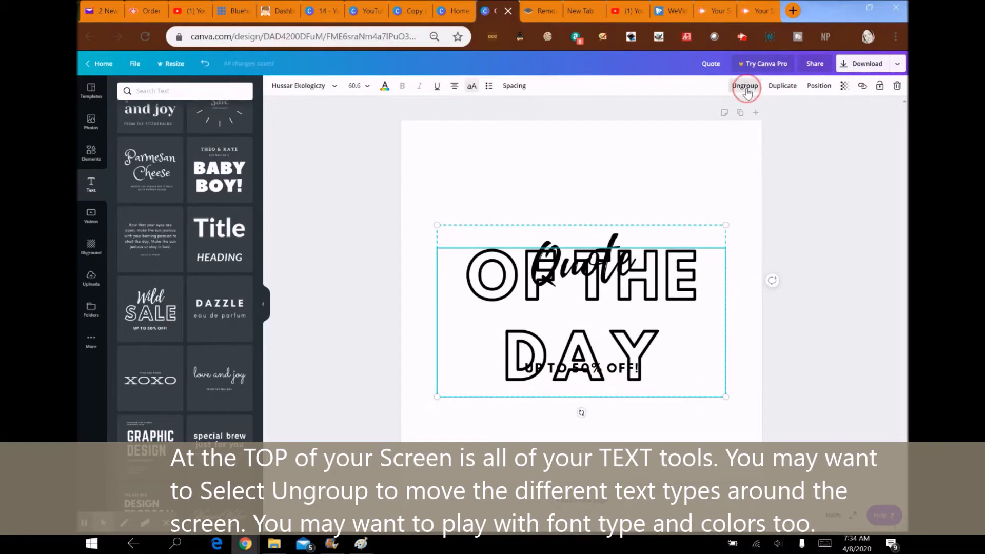
{"action": "left_click", "coordinate": [641, 196]}
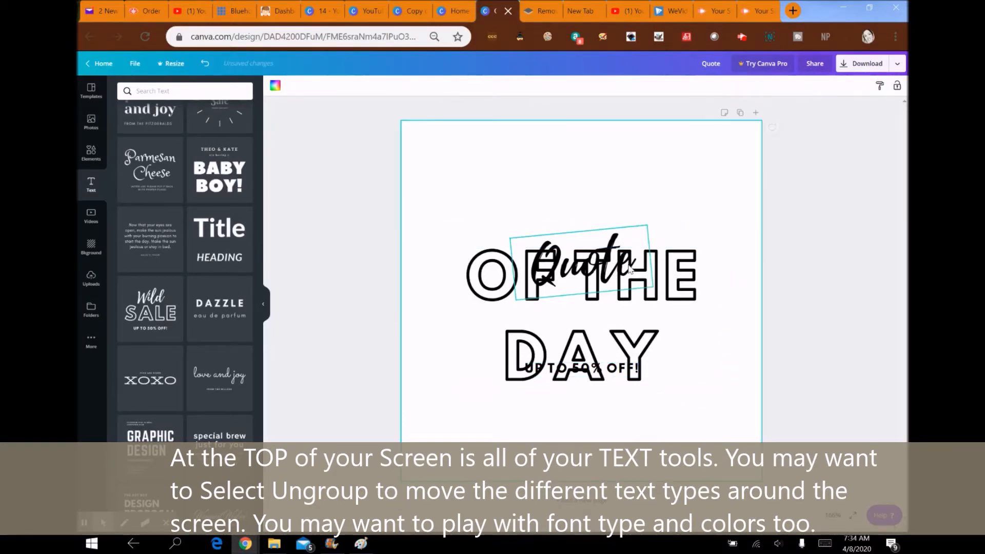
Space the text boxes apart vertically: "Quote" near the page's top edge, "OF THE DAY" just below it, and "UP TO 50% OFF!" lower down.
{"action": "left_click", "coordinate": [627, 264]}
{"action": "left_click_drag", "start_coordinate": [625, 263], "coordinate": [618, 184]}
{"action": "left_click", "coordinate": [609, 273]}
{"action": "left_click_drag", "start_coordinate": [605, 300], "coordinate": [603, 268]}
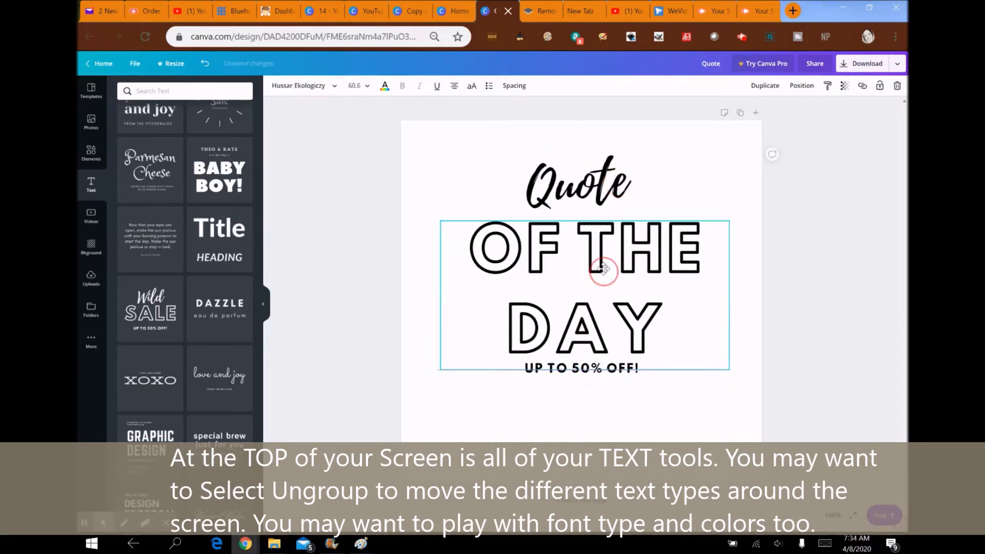
{"action": "left_click_drag", "start_coordinate": [597, 368], "coordinate": [597, 409]}
{"action": "left_click_drag", "start_coordinate": [599, 189], "coordinate": [599, 164]}
{"action": "left_click", "coordinate": [599, 259]}
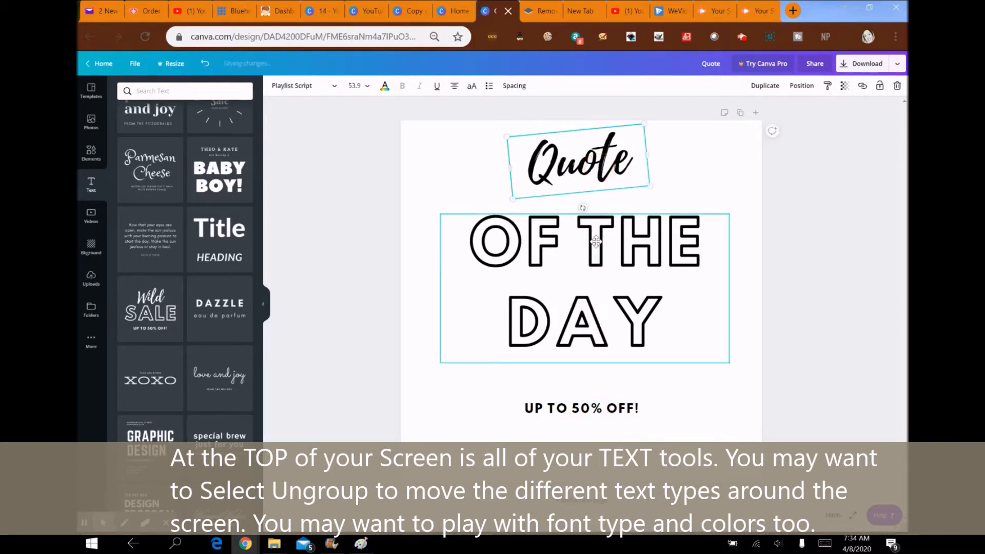
{"action": "left_click_drag", "start_coordinate": [597, 257], "coordinate": [597, 242]}
Replace the "UP TO 50% OFF!" text with "HERE IS MY QUOTE GOOD DAY FOR A GOOD DAY".
{"action": "left_click", "coordinate": [569, 407]}
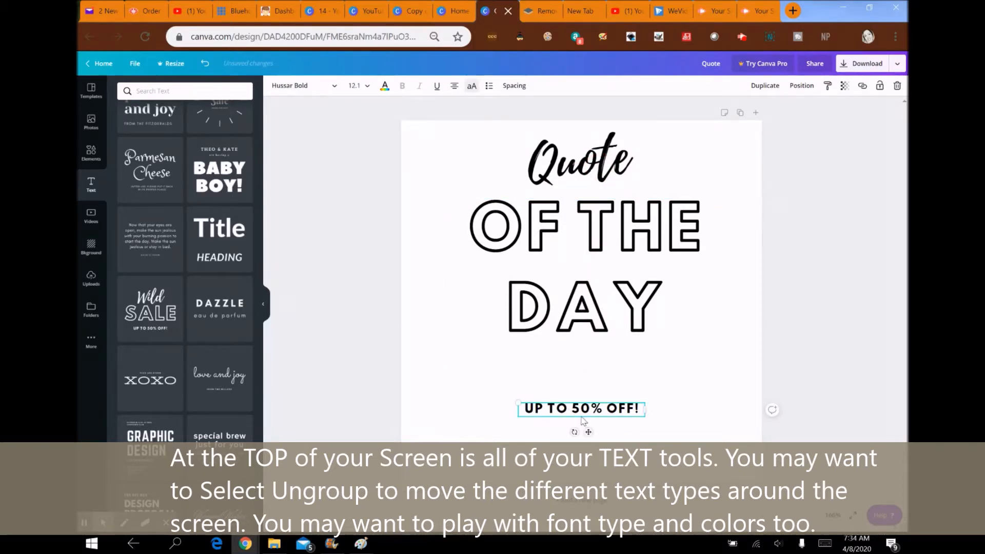
{"action": "double_click", "coordinate": [580, 412]}
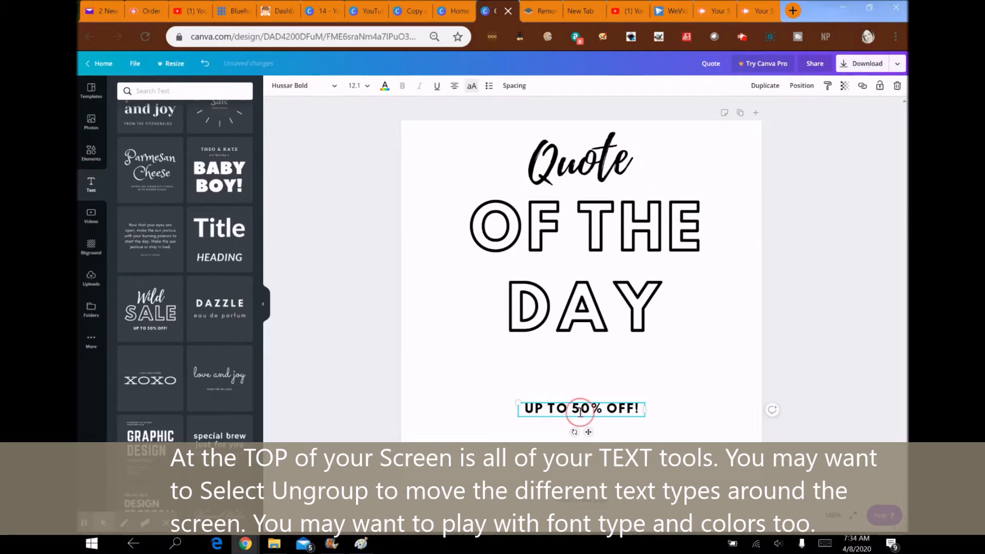
{"action": "left_click", "coordinate": [637, 408]}
{"action": "left_click_drag", "start_coordinate": [638, 408], "coordinate": [518, 409]}
{"action": "type", "text": "HERE"}
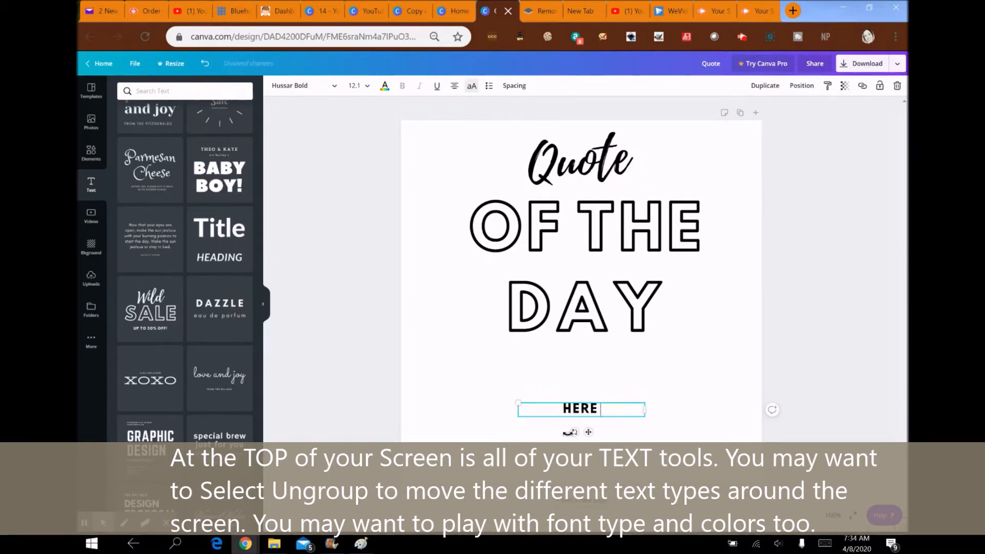
{"action": "type", "text": " IS MY QUOTE"}
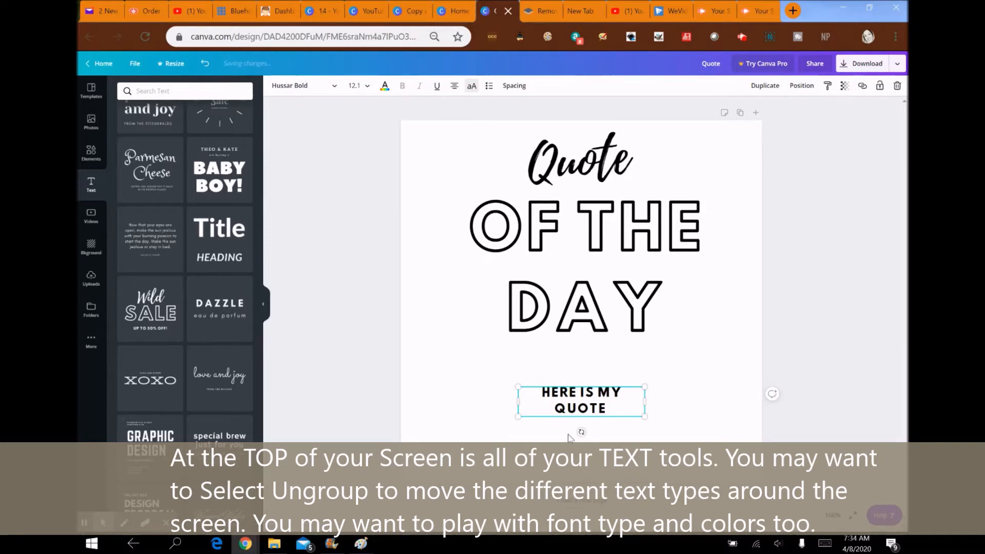
{"action": "type", "text": " GOOD"}
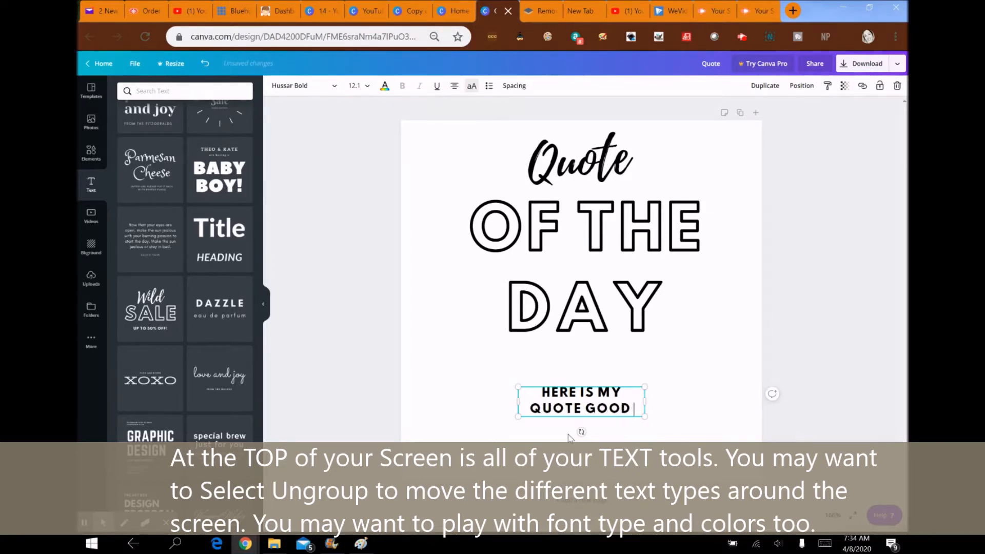
{"action": "type", "text": " DAY FOR A"}
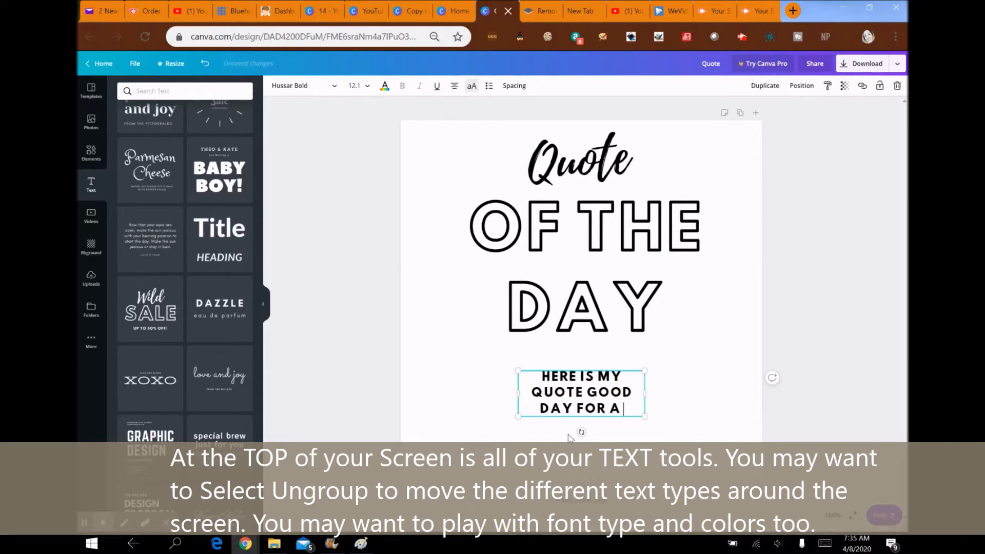
{"action": "type", "text": " GOOD DAY"}
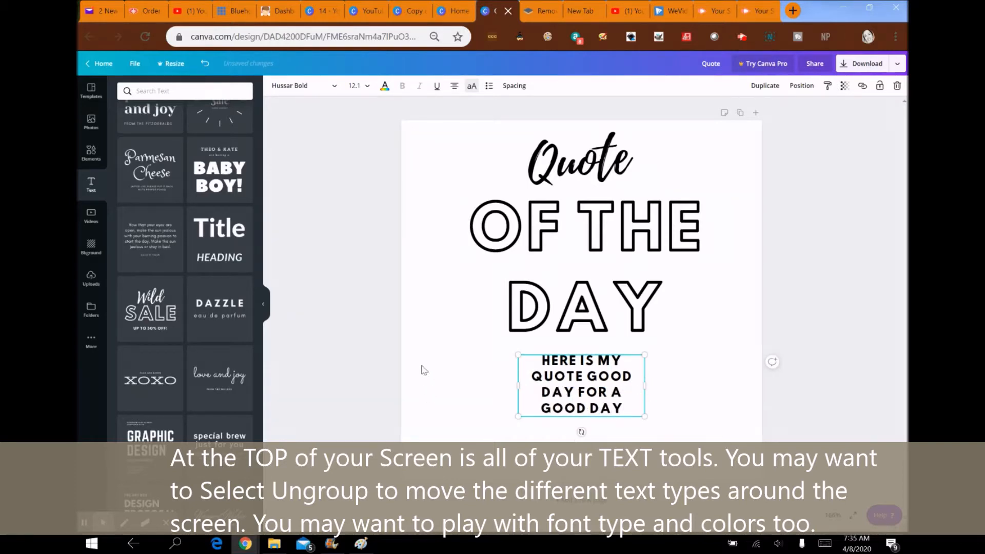
Replace "HERE IS MY QUOTE" in the small text with "IT'S A" to read "IT'S A GOOD DAY FOR A GOOD DAY".
{"action": "left_click_drag", "start_coordinate": [587, 381], "coordinate": [537, 359]}
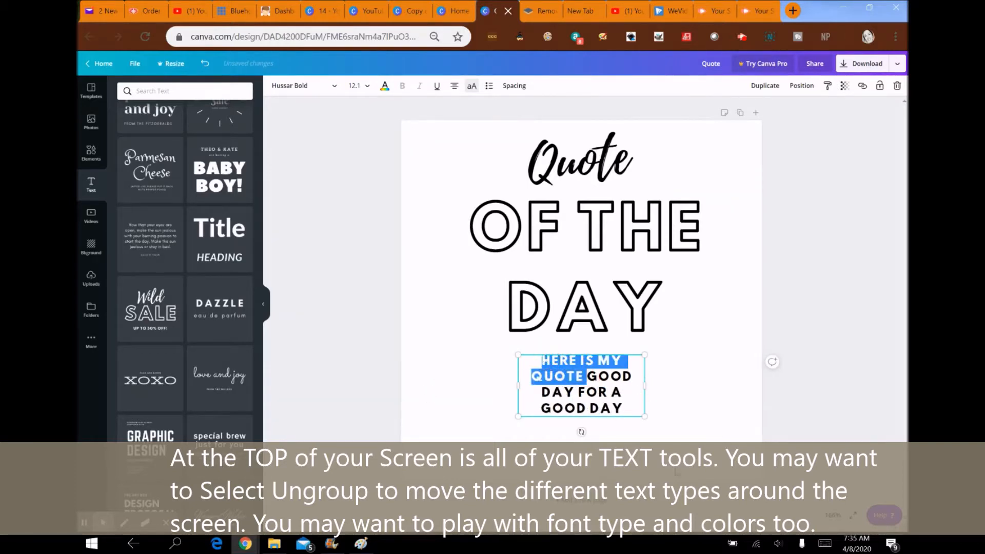
{"action": "key", "text": "BackSpace"}
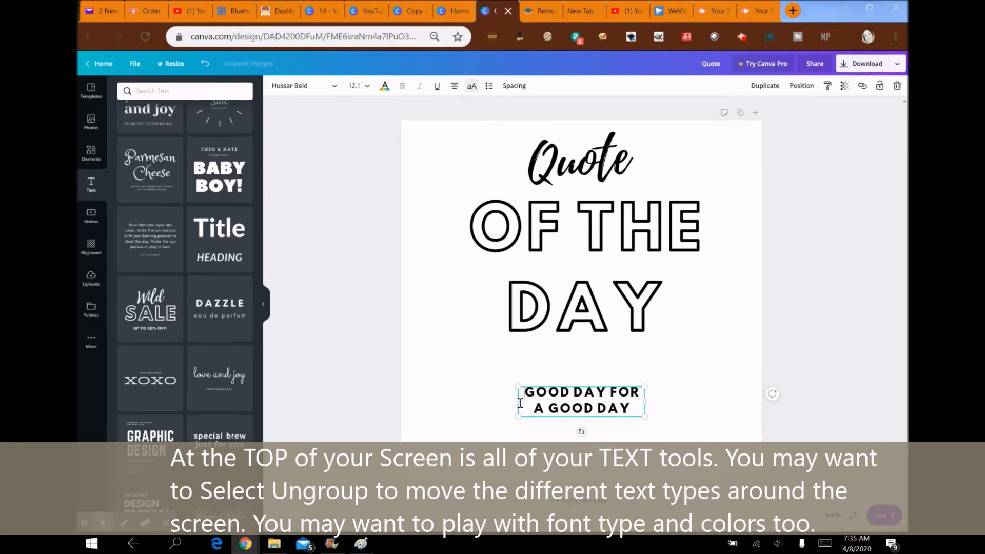
{"action": "type", "text": "IT'S A GOOD"}
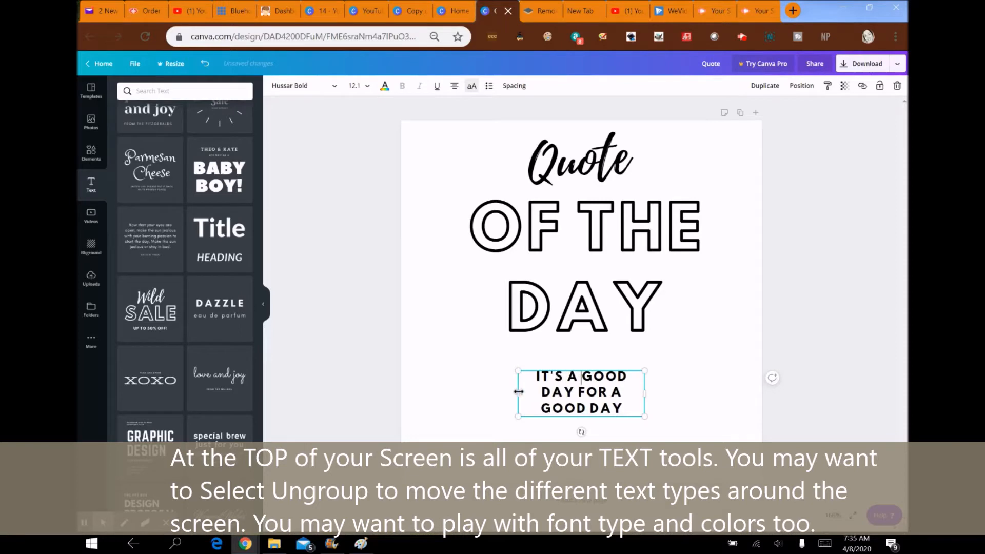
Widen the small quote's text box on both sides to about 410 so it fits one line, and move it up slightly.
{"action": "left_click_drag", "start_coordinate": [519, 392], "coordinate": [437, 390]}
{"action": "left_click_drag", "start_coordinate": [645, 401], "coordinate": [733, 386]}
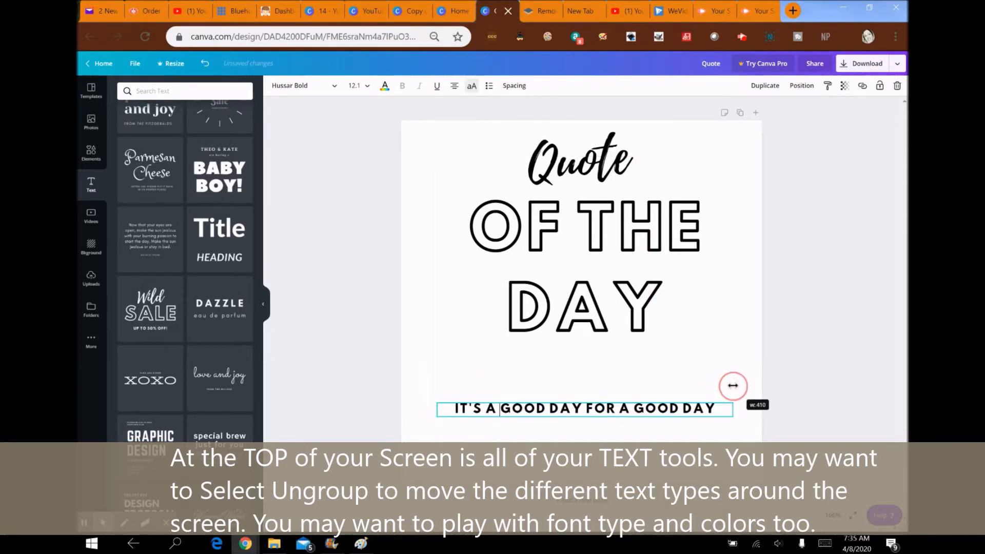
{"action": "left_click_drag", "start_coordinate": [633, 400], "coordinate": [630, 379]}
Break the small quote into two lines before "FOR" and move its text box down, clear of the word "DAY".
{"action": "left_click", "coordinate": [620, 392]}
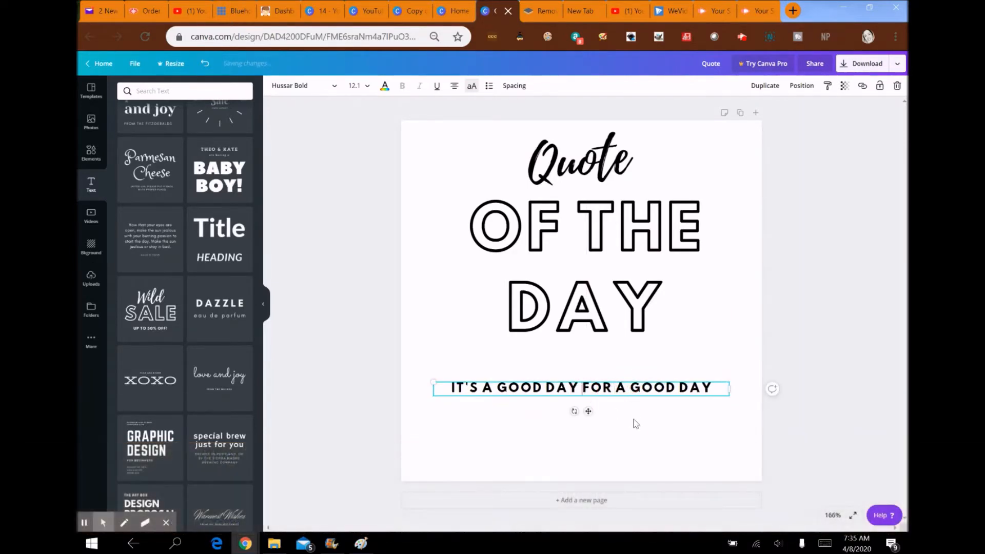
{"action": "key", "text": "Return"}
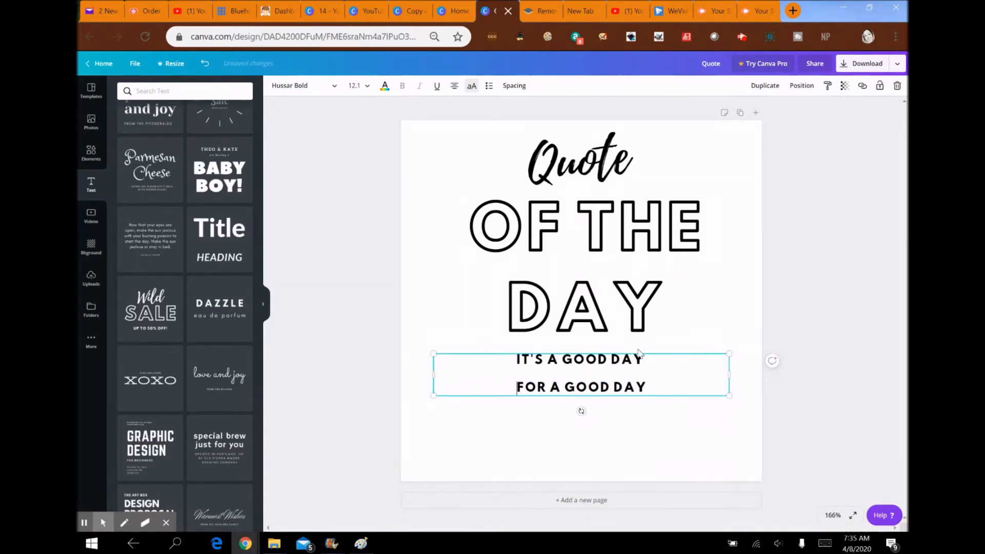
{"action": "left_click_drag", "start_coordinate": [639, 351], "coordinate": [635, 383]}
Move "OF THE DAY" and "Quote" down closer to the small quote, centring both horizontally on the page.
{"action": "left_click_drag", "start_coordinate": [600, 266], "coordinate": [597, 275]}
{"action": "left_click", "coordinate": [590, 182]}
{"action": "left_click_drag", "start_coordinate": [652, 179], "coordinate": [681, 181]}
{"action": "left_click_drag", "start_coordinate": [593, 172], "coordinate": [579, 190]}
{"action": "left_click_drag", "start_coordinate": [616, 300], "coordinate": [616, 304]}
{"action": "left_click", "coordinate": [742, 430]}
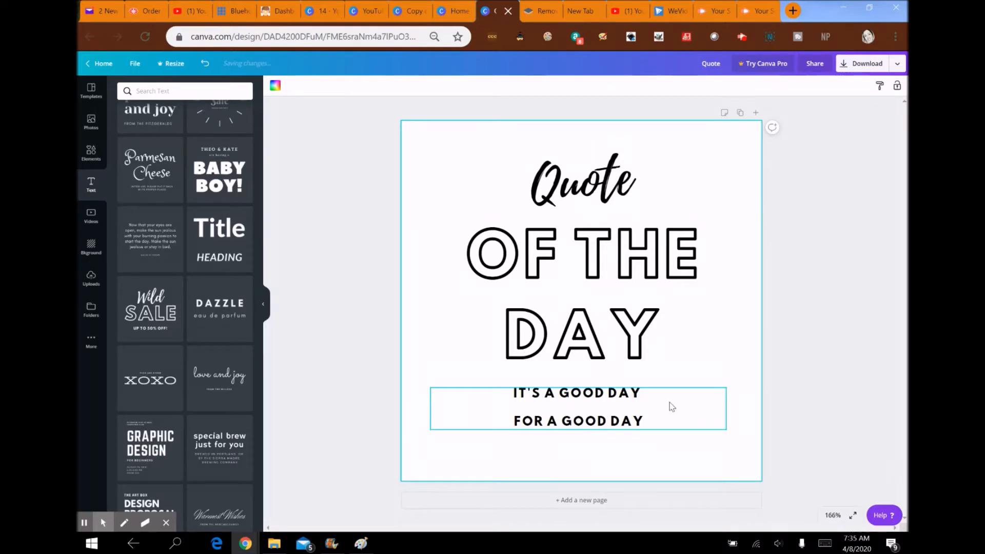
Restore the text cleared from the page and apply the blue sky with white clouds background.
{"action": "left_click", "coordinate": [433, 176]}
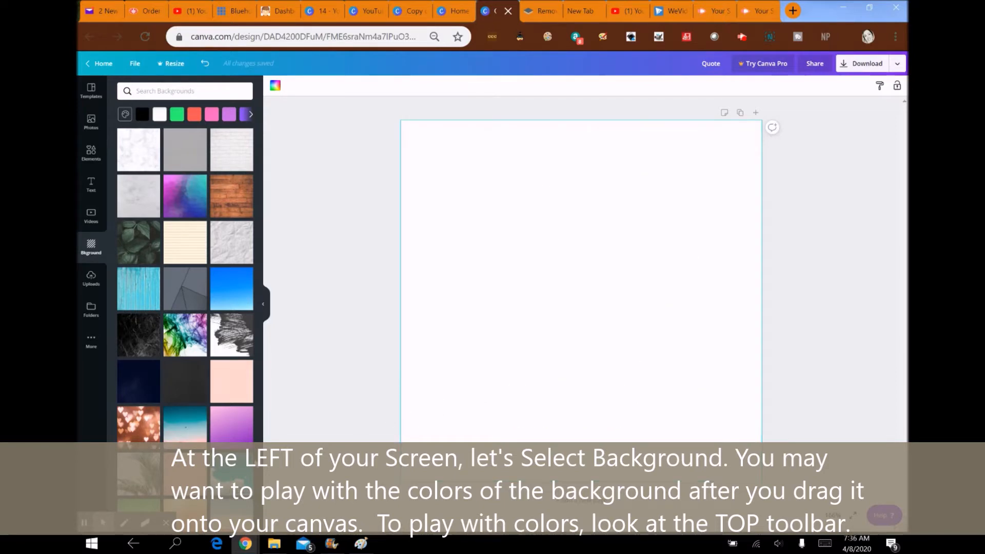
{"action": "key", "text": "ctrl+z"}
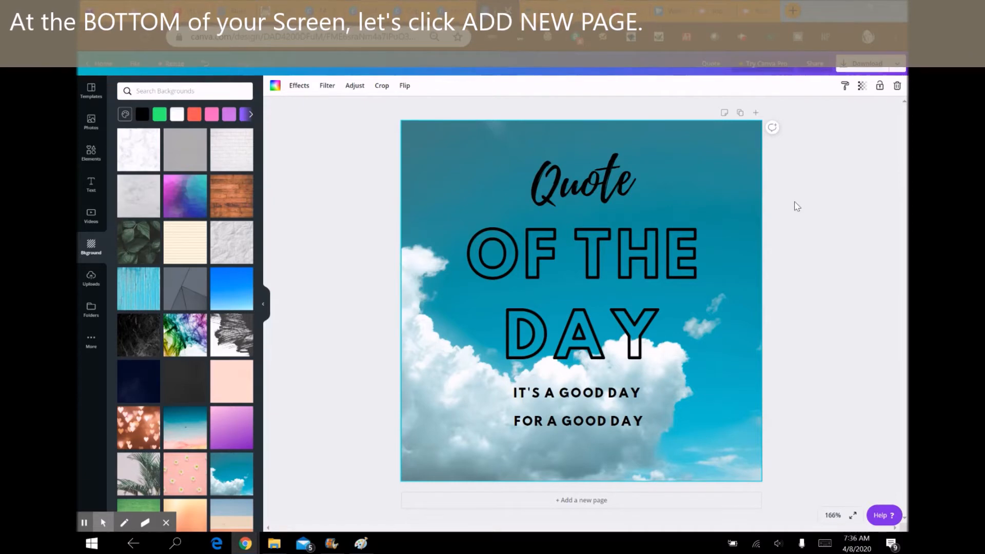
Add a second page below the quote page.
{"action": "left_click", "coordinate": [611, 499]}
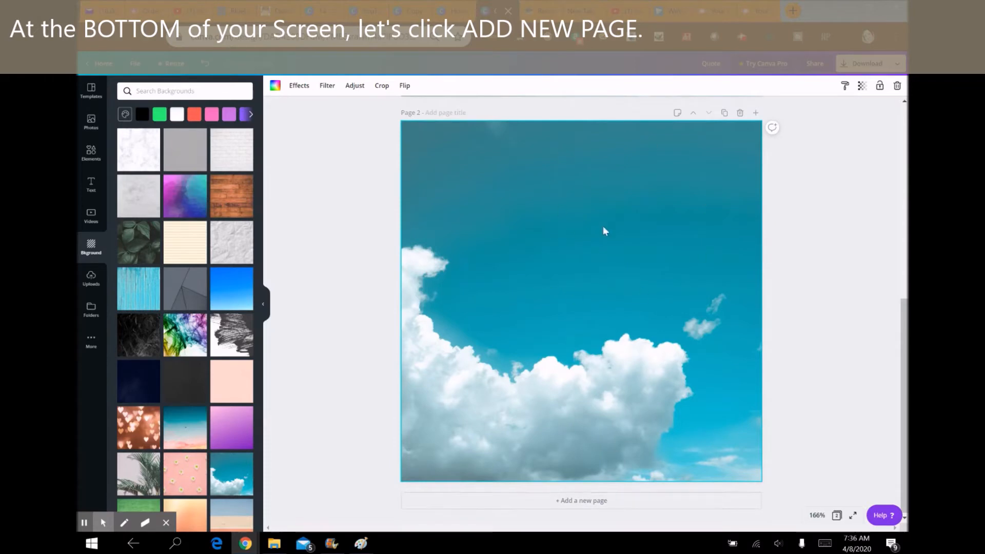
{"action": "left_click_drag", "start_coordinate": [905, 333], "coordinate": [905, 262]}
{"action": "scroll", "coordinate": [905, 333], "scroll_direction": "down", "scroll_amount": 3}
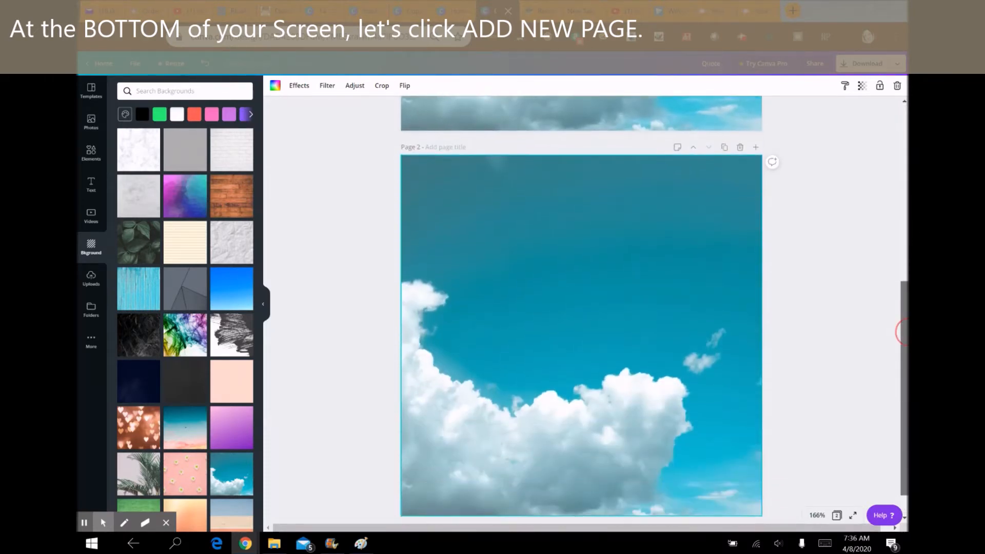
Add the "cold, smooth & tasty." font combination to page 2.
{"action": "left_click", "coordinate": [883, 290]}
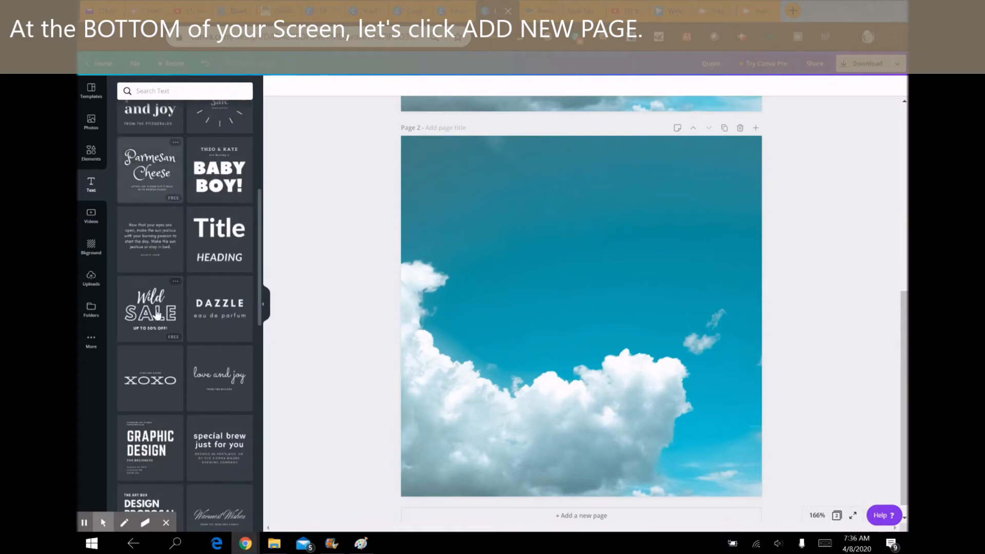
{"action": "scroll", "coordinate": [215, 288], "scroll_direction": "up", "scroll_amount": 6}
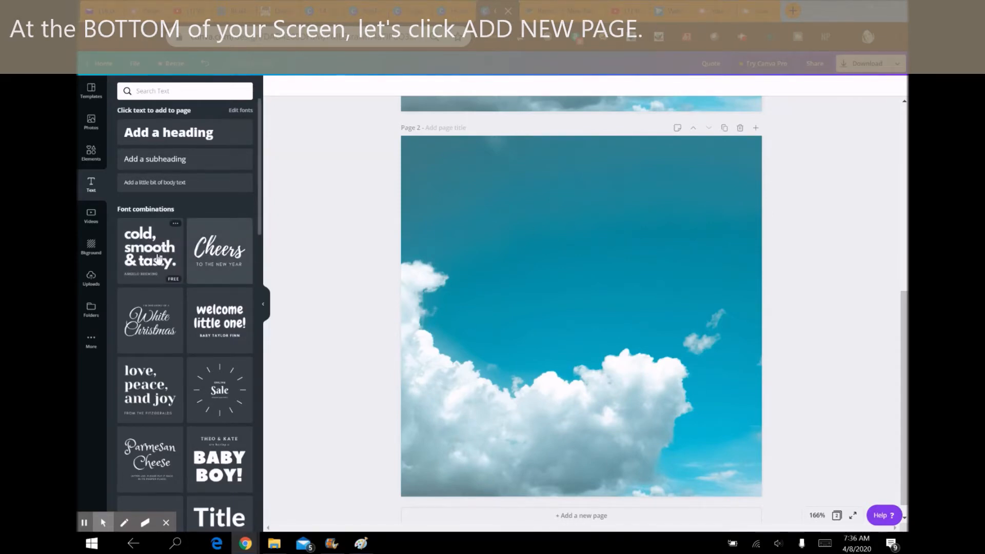
{"action": "left_click", "coordinate": [160, 260]}
Replace the heading "cold, smooth & tasty." with "Happy" and, on a new line, "wednesday".
{"action": "left_click", "coordinate": [525, 254]}
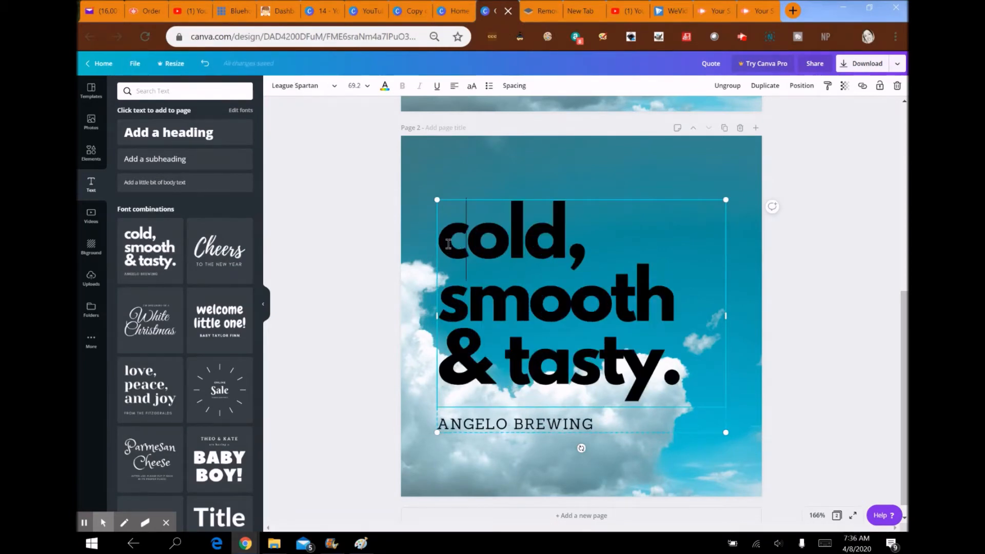
{"action": "left_click_drag", "start_coordinate": [454, 242], "coordinate": [724, 408]}
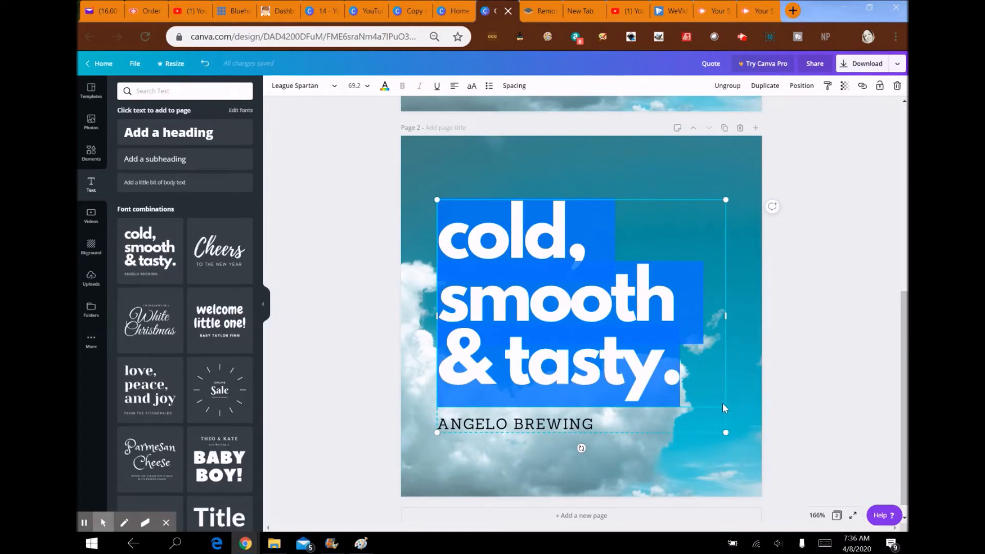
{"action": "type", "text": "Happy"}
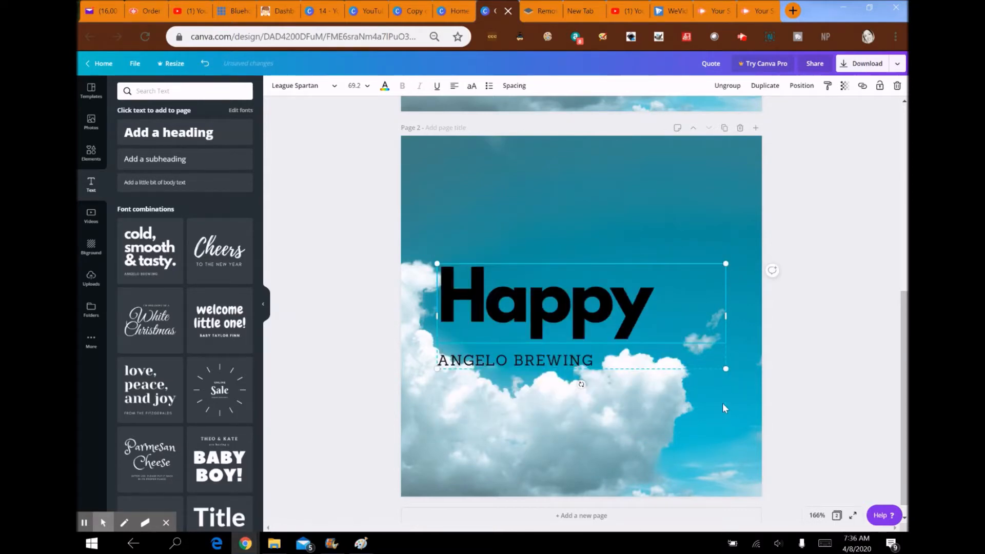
{"action": "key", "text": "Return"}
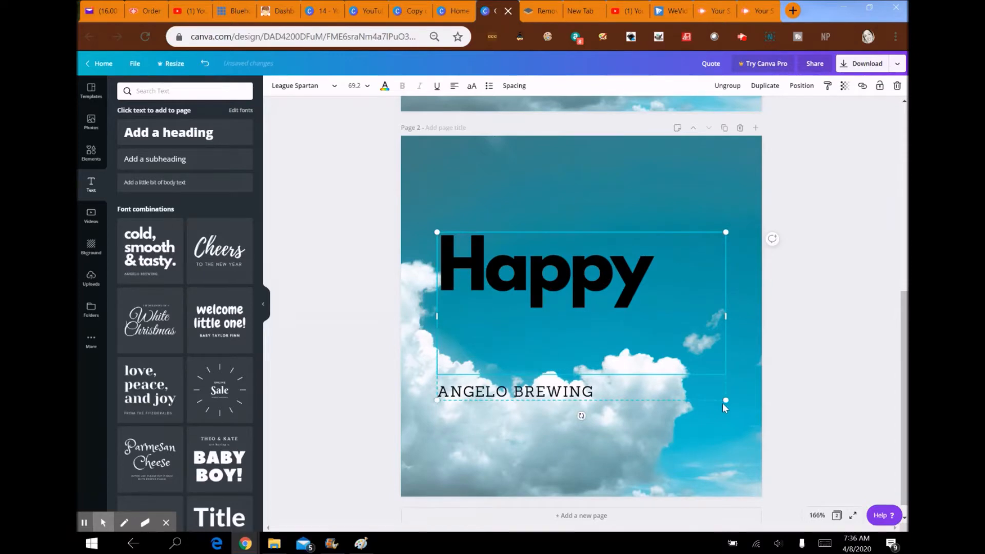
{"action": "type", "text": "wednes"}
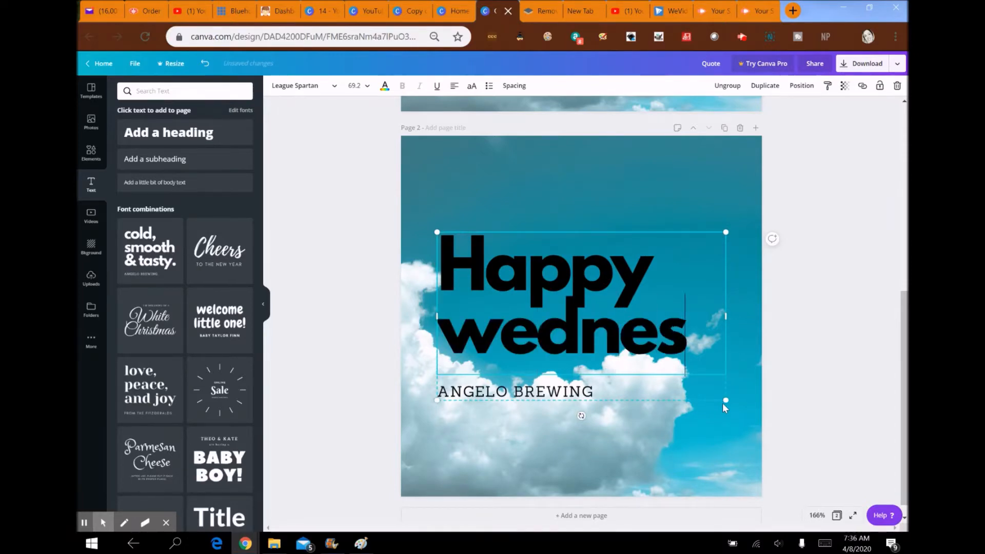
{"action": "type", "text": "day"}
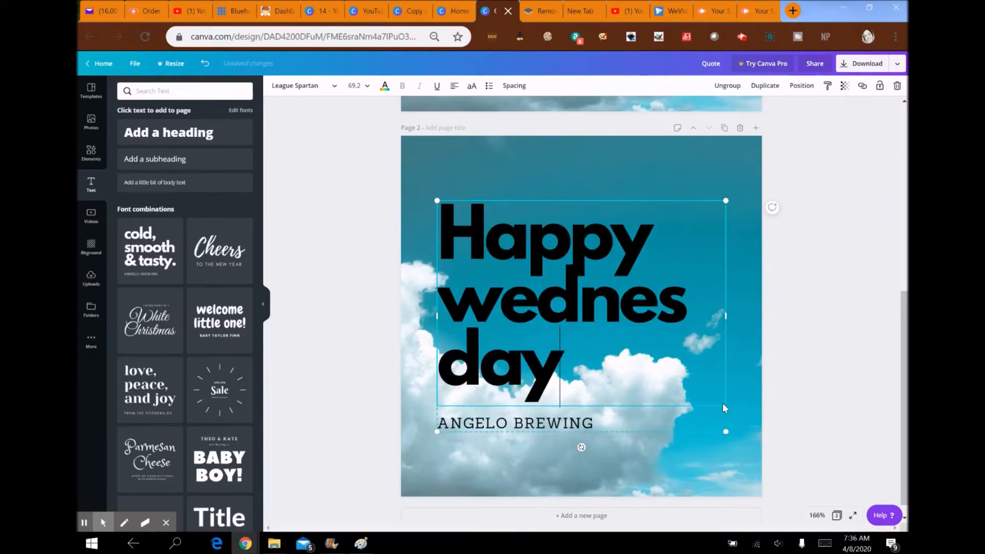
Replace the small line under the heading with "PLEASE COMPLETE YOUR MATH PAGES 1-2 TODAY".
{"action": "double_click", "coordinate": [595, 425]}
{"action": "key", "text": "BackSpace"}
{"action": "key", "text": "BackSpace"}
{"action": "key", "text": "BackSpace"}
{"action": "key", "text": "BackSpace"}
{"action": "key", "text": "BackSpace"}
{"action": "key", "text": "BackSpace"}
{"action": "key", "text": "BackSpace"}
{"action": "key", "text": "BackSpace"}
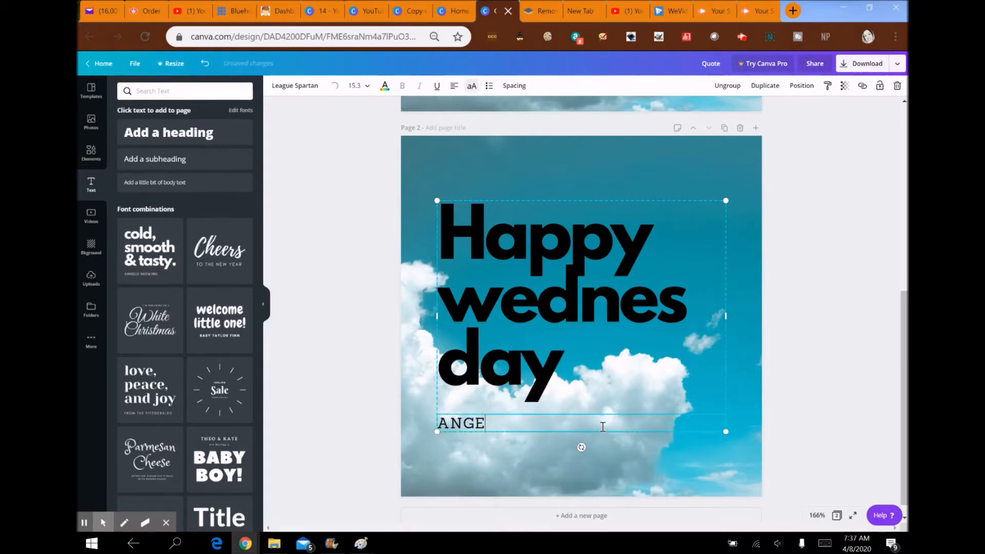
{"action": "type", "text": "PLEA"}
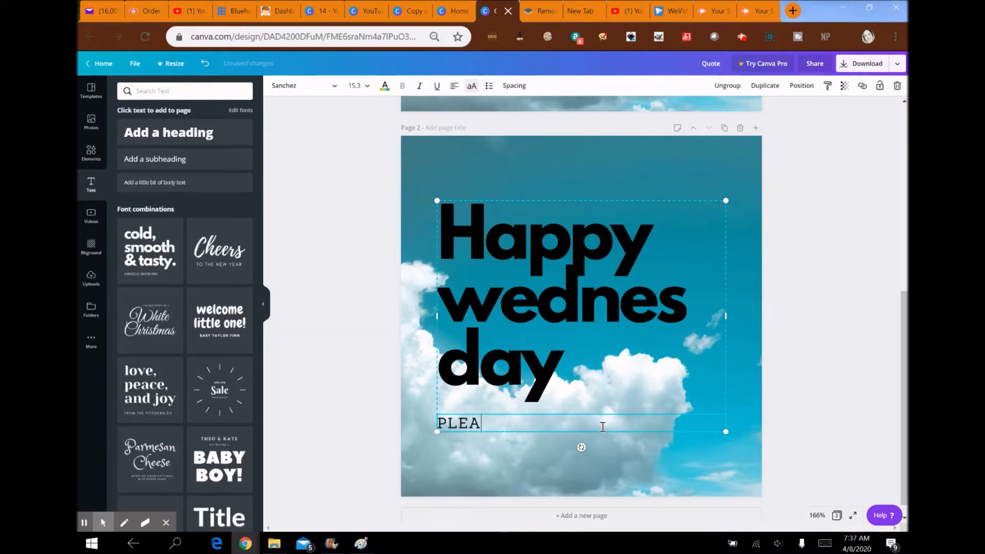
{"action": "type", "text": "SE C"}
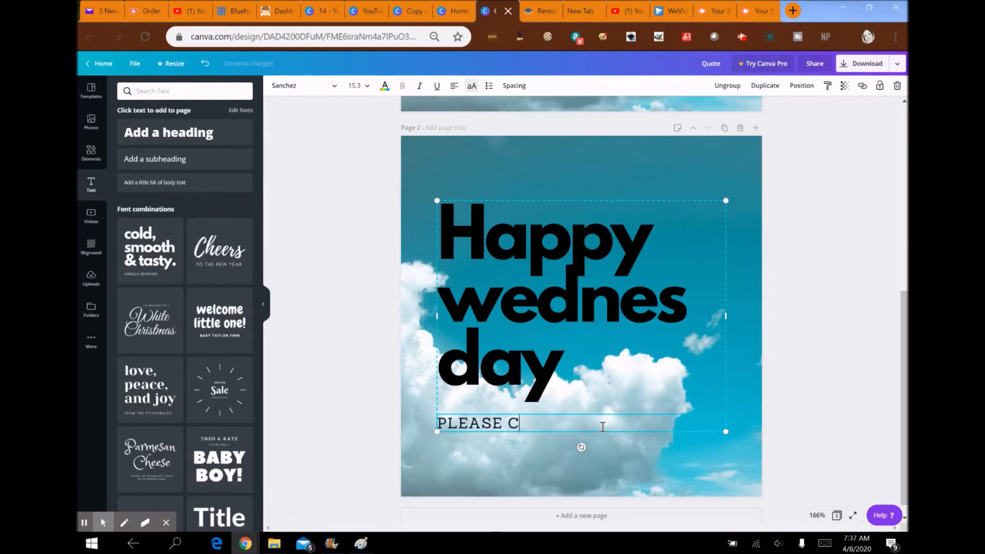
{"action": "type", "text": "OMPL"}
{"action": "key", "text": "BackSpace"}
{"action": "key", "text": "BackSpace"}
{"action": "type", "text": "ETE YOUR MATH"}
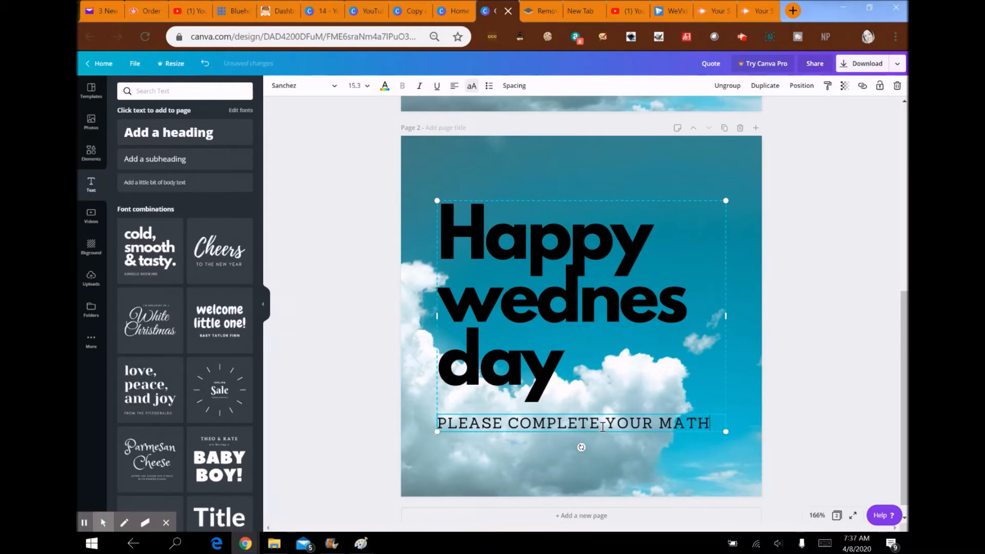
{"action": "type", "text": " PAGES 1"}
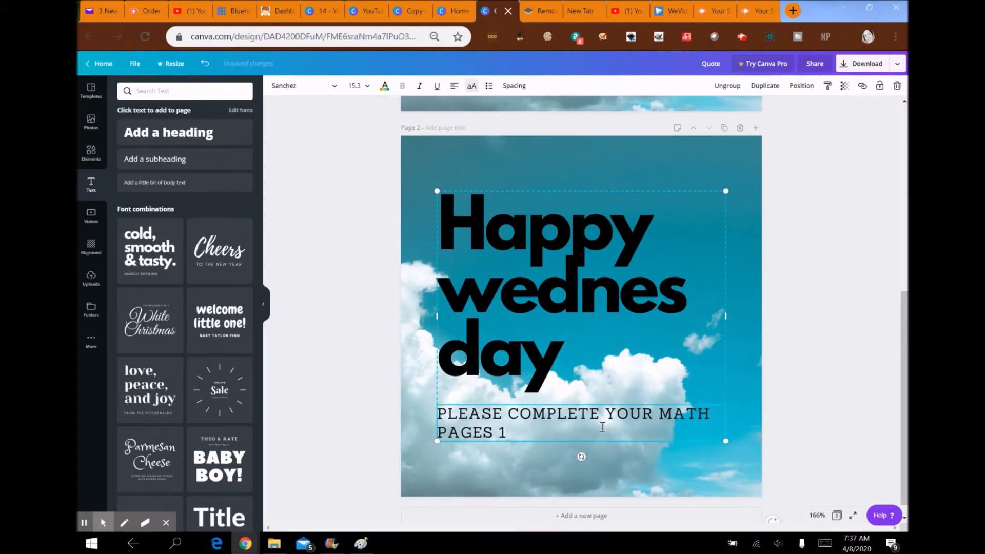
{"action": "key", "text": "BackSpace"}
{"action": "type", "text": "S 1-2 TODAY"}
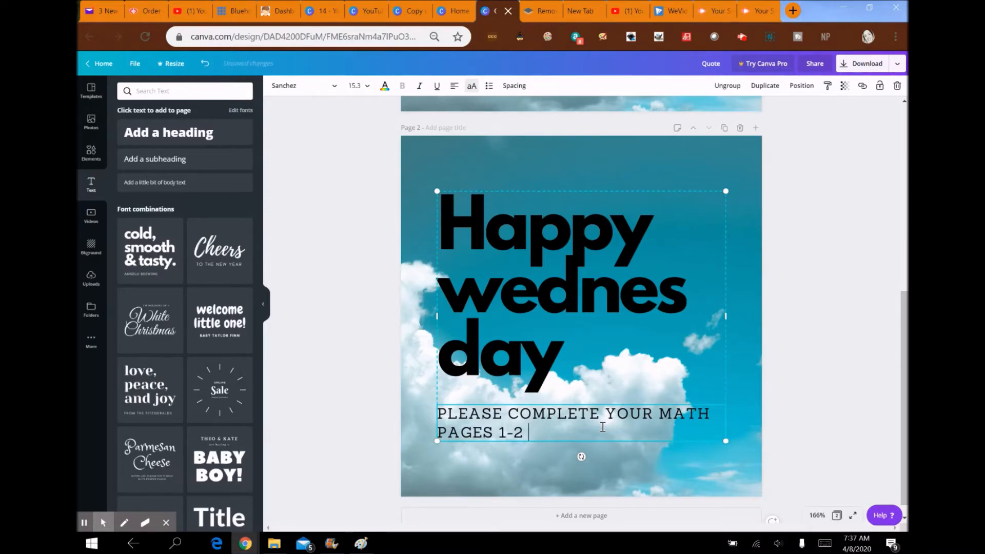
{"action": "left_click", "coordinate": [846, 385]}
Add a third page and place the "BABY BOY!" font combination on it.
{"action": "scroll", "coordinate": [854, 380], "scroll_direction": "down", "scroll_amount": 1}
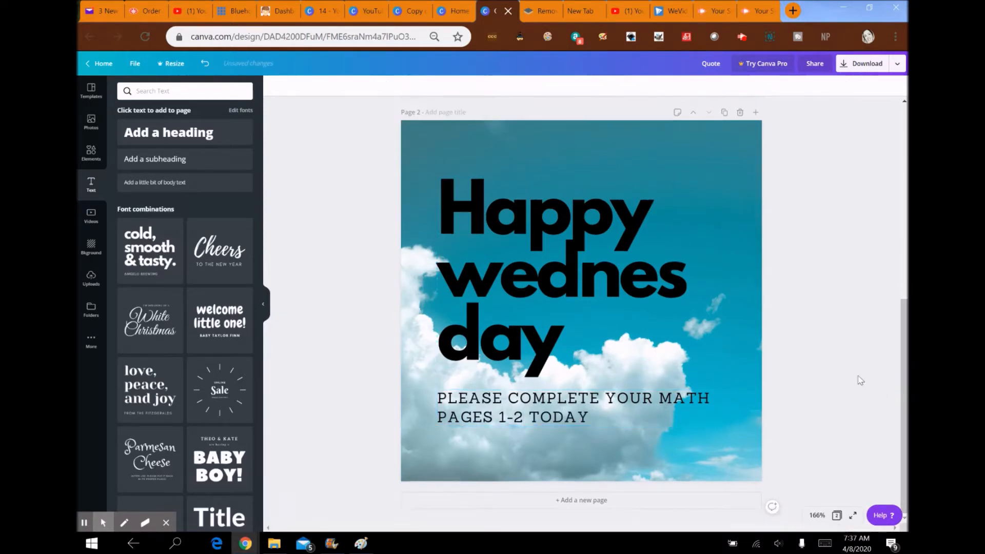
{"action": "left_click", "coordinate": [590, 501]}
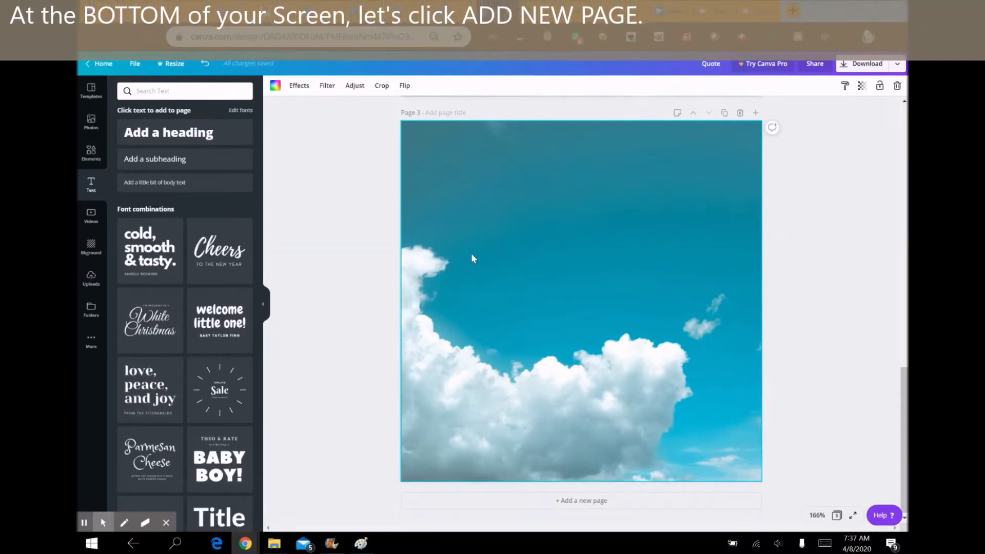
{"action": "left_click", "coordinate": [544, 196]}
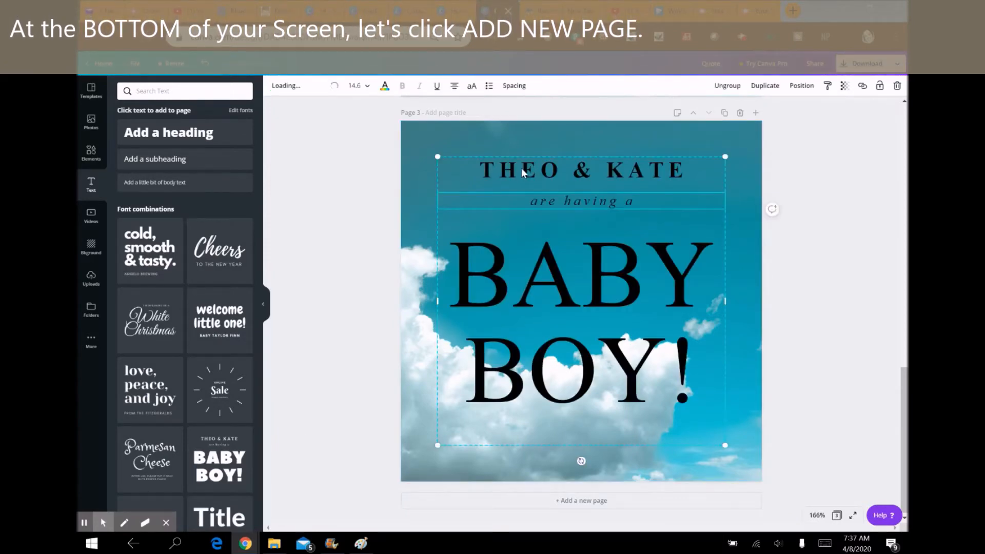
Ungroup the "BABY BOY!" text combination and shift its text boxes toward the page's right edge.
{"action": "left_click", "coordinate": [523, 169]}
{"action": "left_click", "coordinate": [728, 85]}
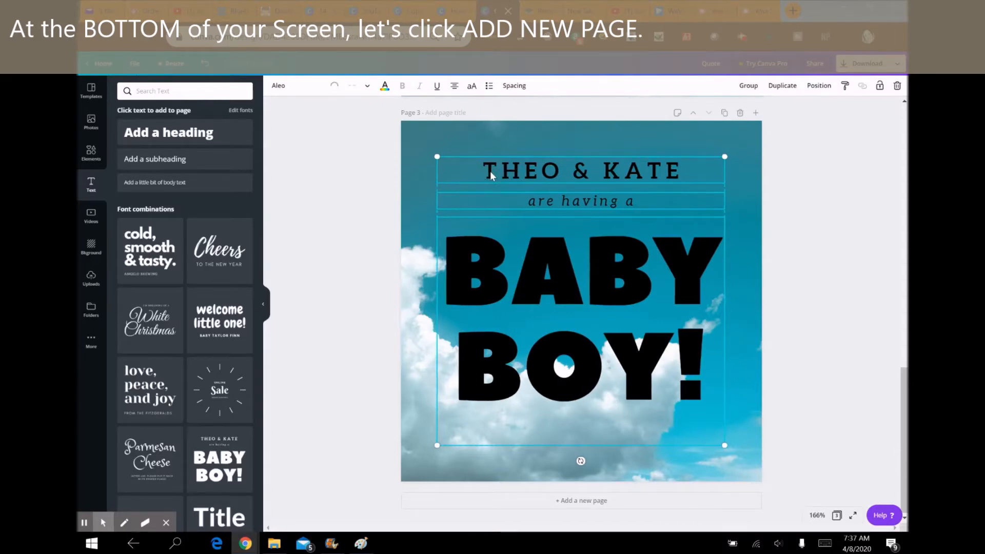
{"action": "left_click_drag", "start_coordinate": [622, 164], "coordinate": [589, 183]}
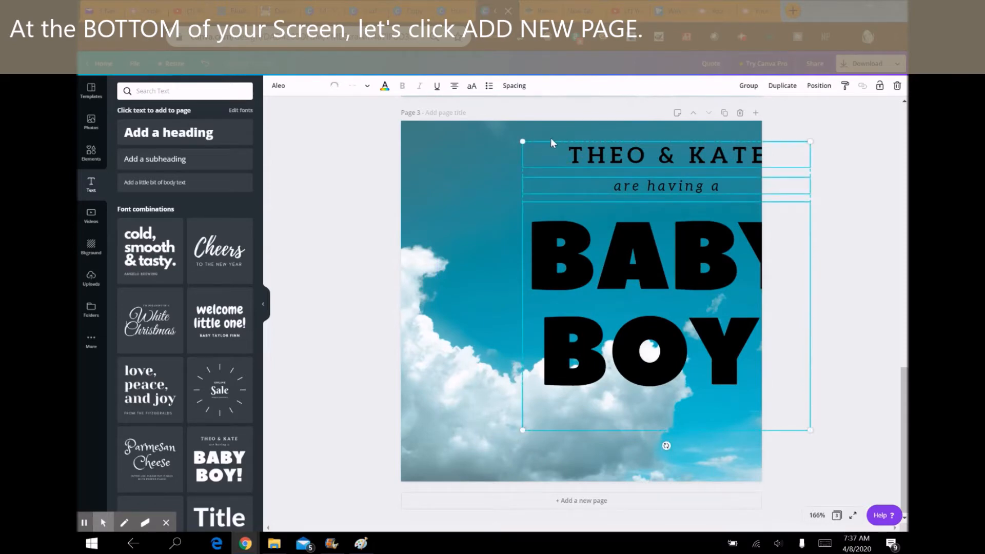
{"action": "left_click", "coordinate": [567, 181]}
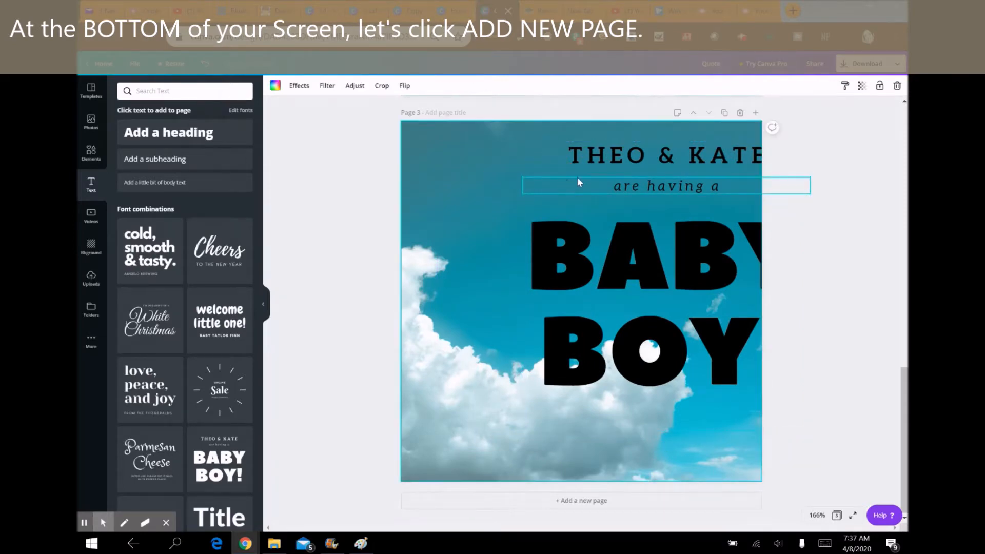
Delete the two small text lines above "BABY BOY!" and move the remaining heading back to the middle of the page.
{"action": "left_click", "coordinate": [611, 160]}
{"action": "key", "text": "Delete"}
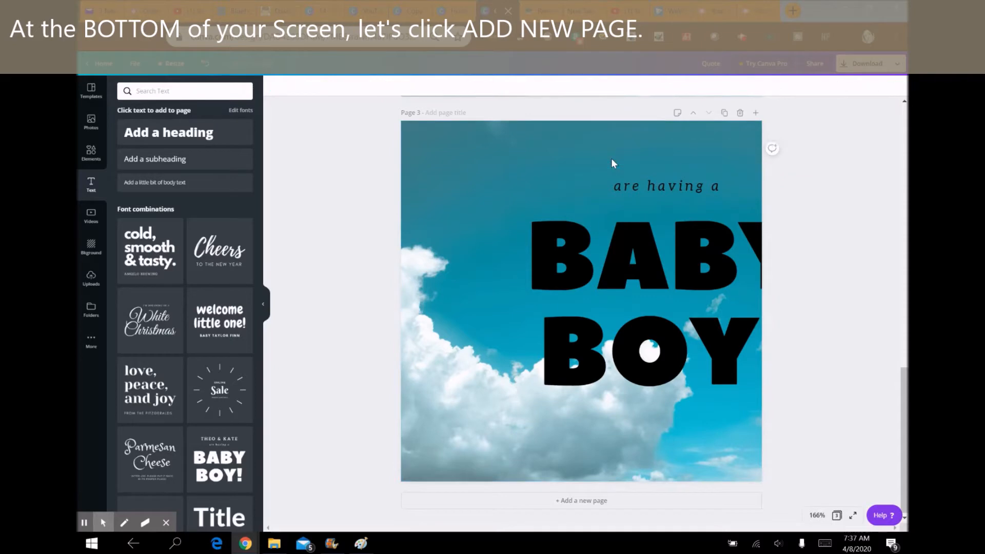
{"action": "left_click", "coordinate": [630, 185]}
{"action": "key", "text": "Delete"}
{"action": "left_click_drag", "start_coordinate": [547, 241], "coordinate": [566, 231]}
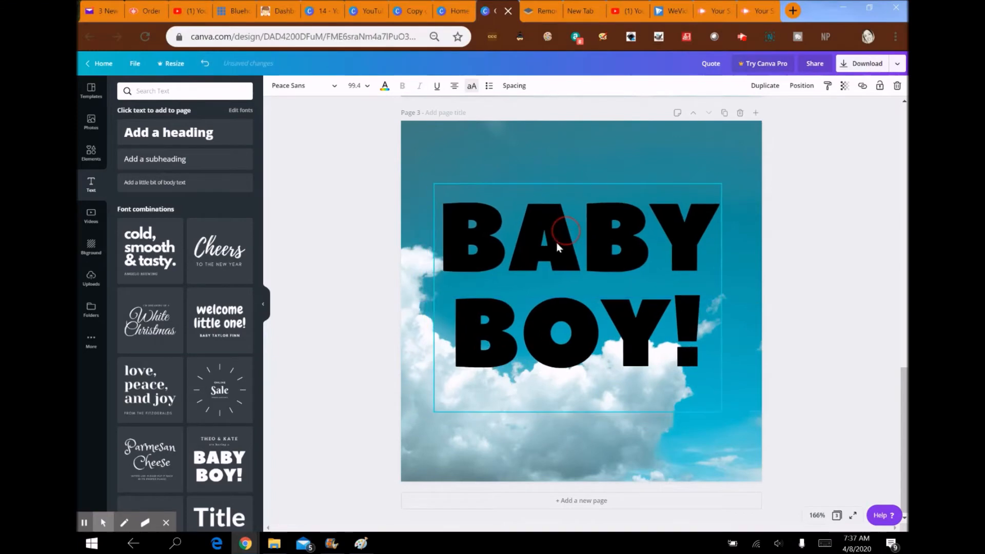
Replace the "BABY BOY!" text with "READ", "CHAPTER" and "5", each starting on its own line.
{"action": "left_click_drag", "start_coordinate": [507, 236], "coordinate": [700, 350]}
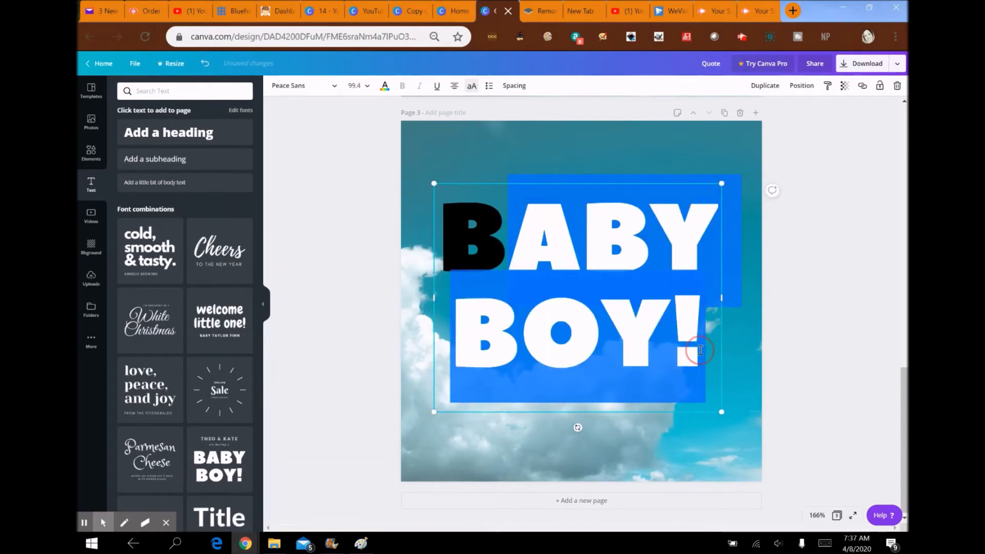
{"action": "key", "text": "BackSpace"}
{"action": "key", "text": "BackSpace"}
{"action": "type", "text": "RE"}
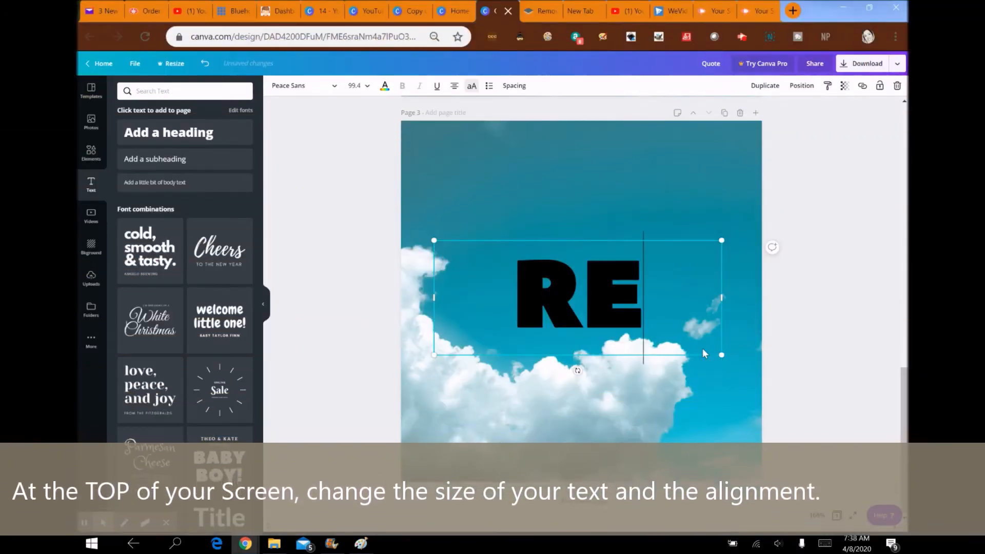
{"action": "type", "text": "AD"}
{"action": "key", "text": "Return"}
{"action": "type", "text": "CAHP"}
{"action": "key", "text": "BackSpace"}
{"action": "key", "text": "BackSpace"}
{"action": "key", "text": "BackSpace"}
{"action": "type", "text": "H"}
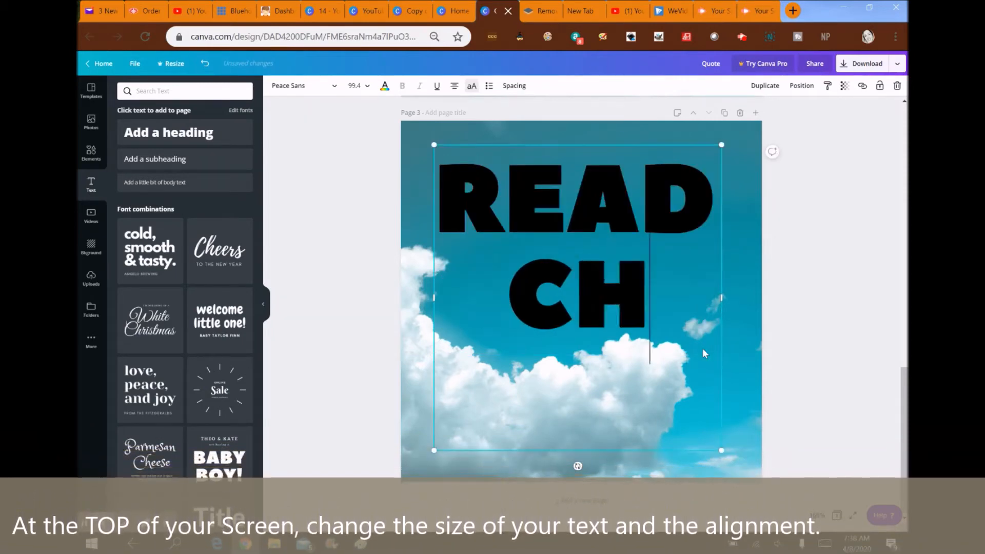
{"action": "type", "text": "APTER"}
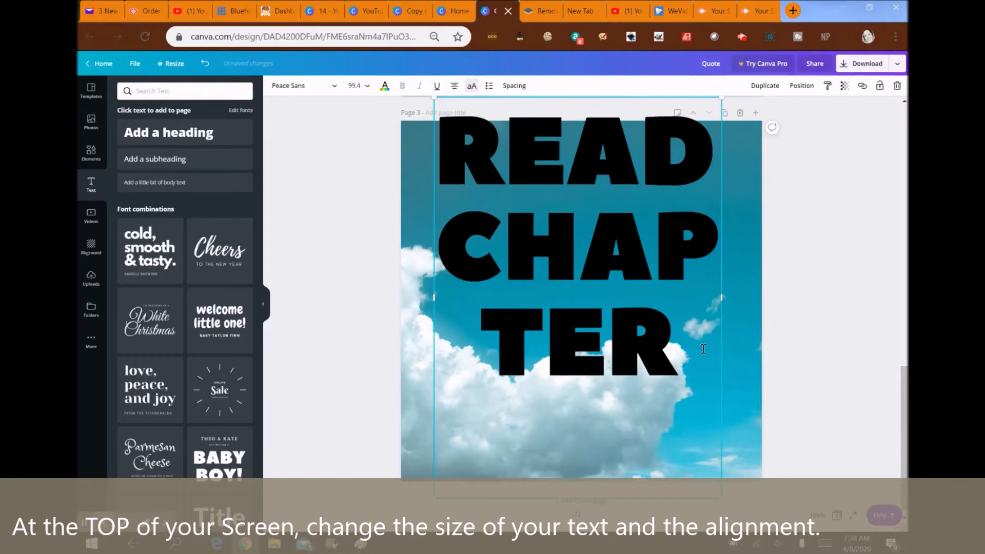
{"action": "key", "text": "Return"}
{"action": "type", "text": "5"}
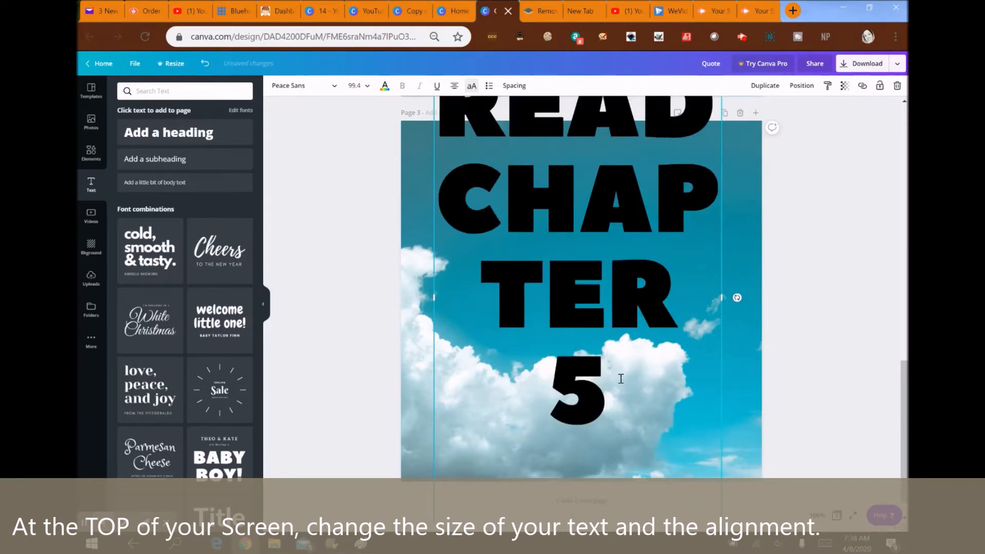
Set the font size of the whole "READ CHAPTER 5" text to 48.
{"action": "left_click", "coordinate": [603, 390]}
{"action": "left_click_drag", "start_coordinate": [536, 322], "coordinate": [455, 103]}
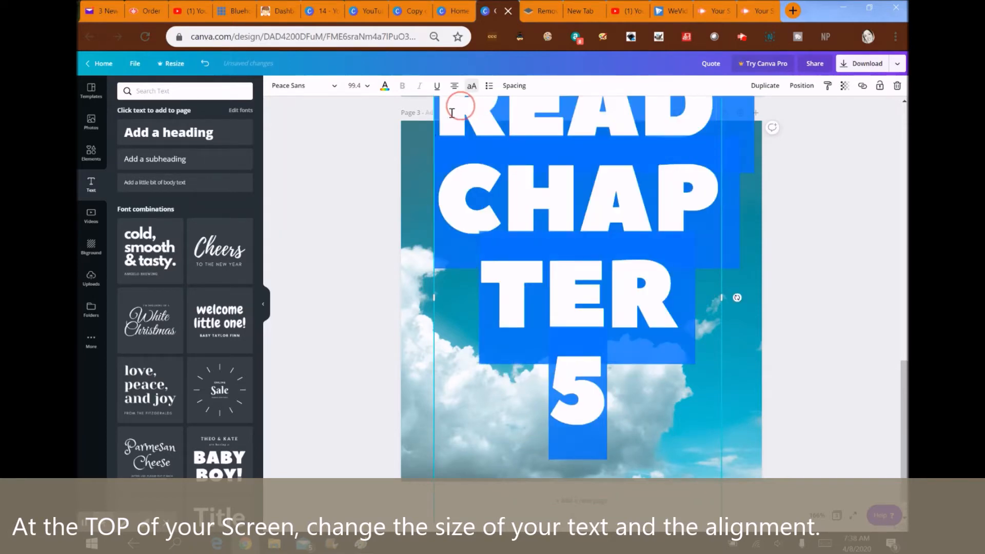
{"action": "left_click", "coordinate": [362, 90]}
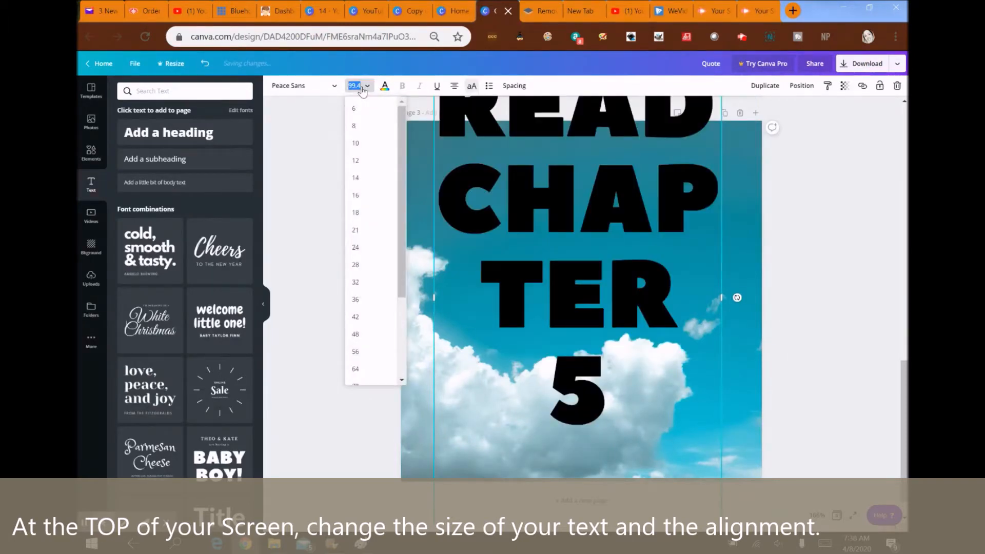
{"action": "left_click", "coordinate": [356, 334]}
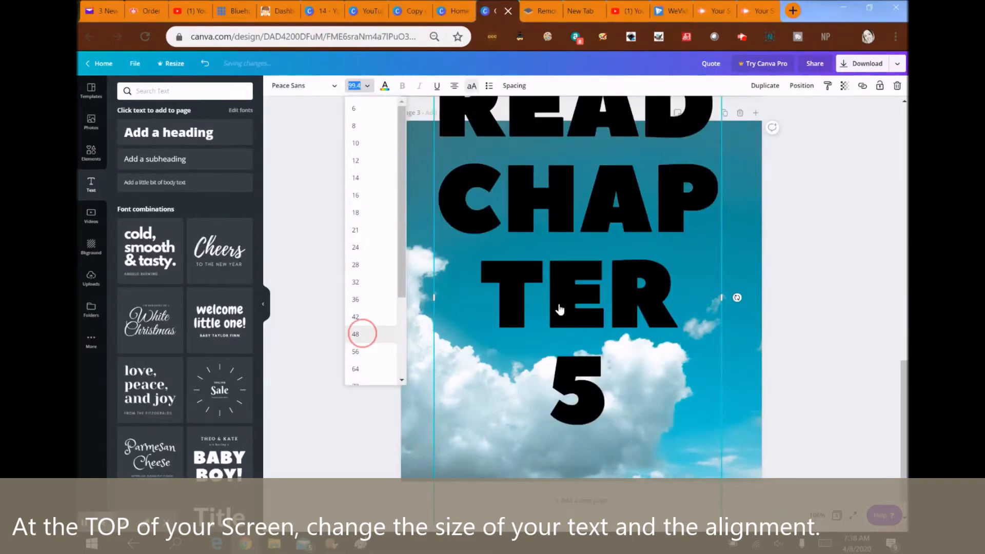
{"action": "left_click", "coordinate": [724, 277]}
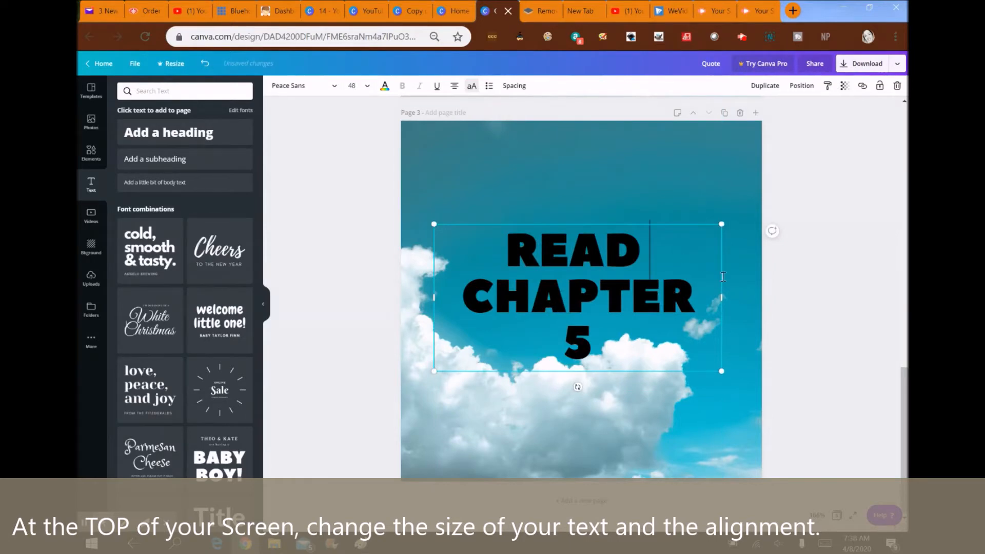
Widen the "READ CHAPTER 5" text box on both sides to nearly the full page width.
{"action": "left_click", "coordinate": [723, 300]}
{"action": "left_click_drag", "start_coordinate": [744, 299], "coordinate": [759, 298]}
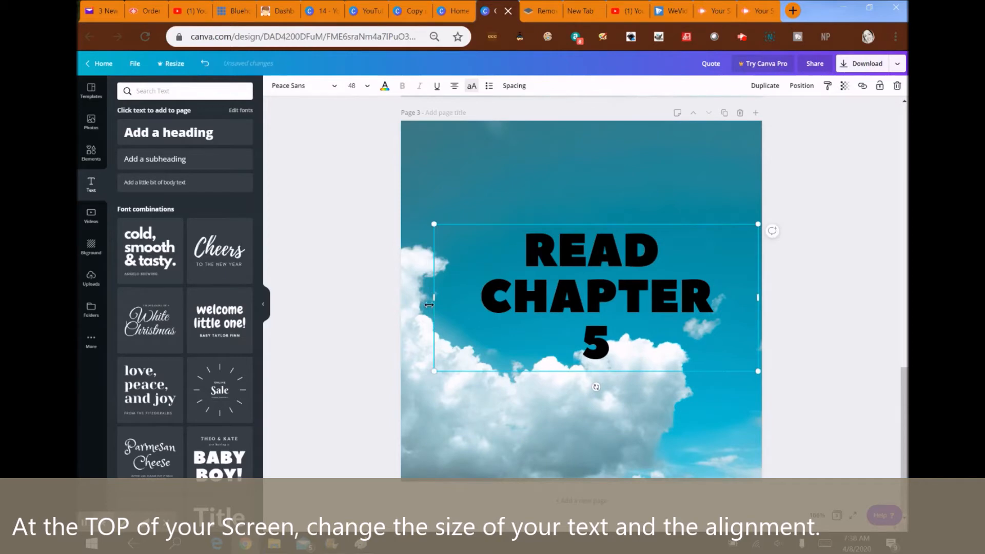
{"action": "left_click_drag", "start_coordinate": [411, 296], "coordinate": [415, 298]}
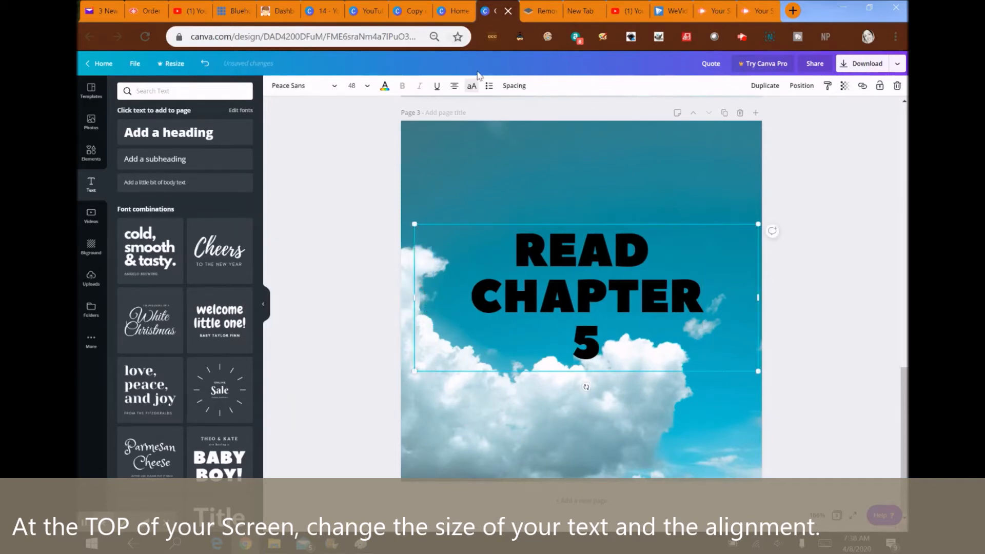
Change the alignment of the "READ CHAPTER 5" text from centred to left-aligned.
{"action": "left_click", "coordinate": [454, 86]}
{"action": "left_click", "coordinate": [537, 247]}
{"action": "left_click", "coordinate": [457, 89]}
{"action": "left_click", "coordinate": [579, 324]}
{"action": "left_click", "coordinate": [455, 86]}
Bring the "5" up onto the "CHAPTER" line and move the text box higher on the page.
{"action": "left_click", "coordinate": [682, 304]}
{"action": "key", "text": "Delete"}
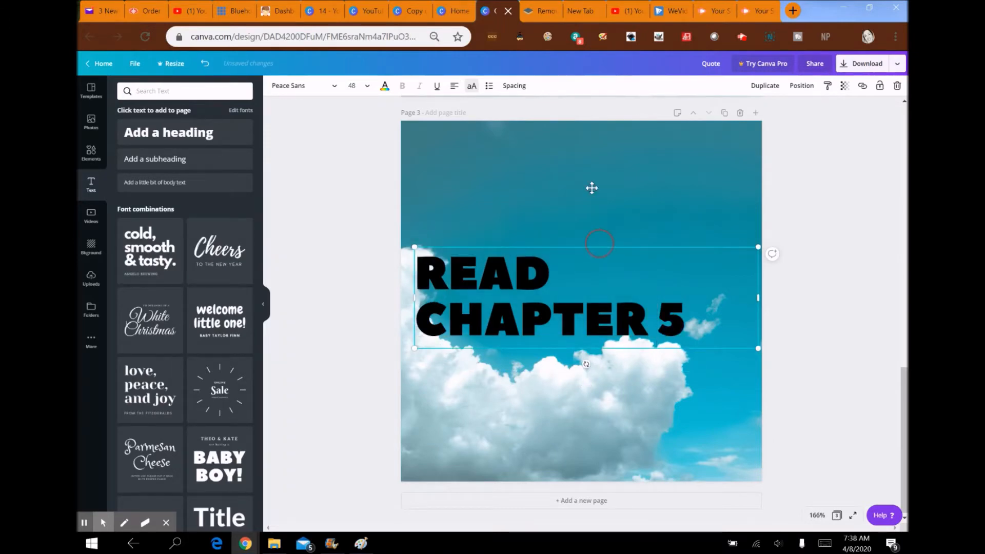
{"action": "left_click_drag", "start_coordinate": [597, 243], "coordinate": [592, 188]}
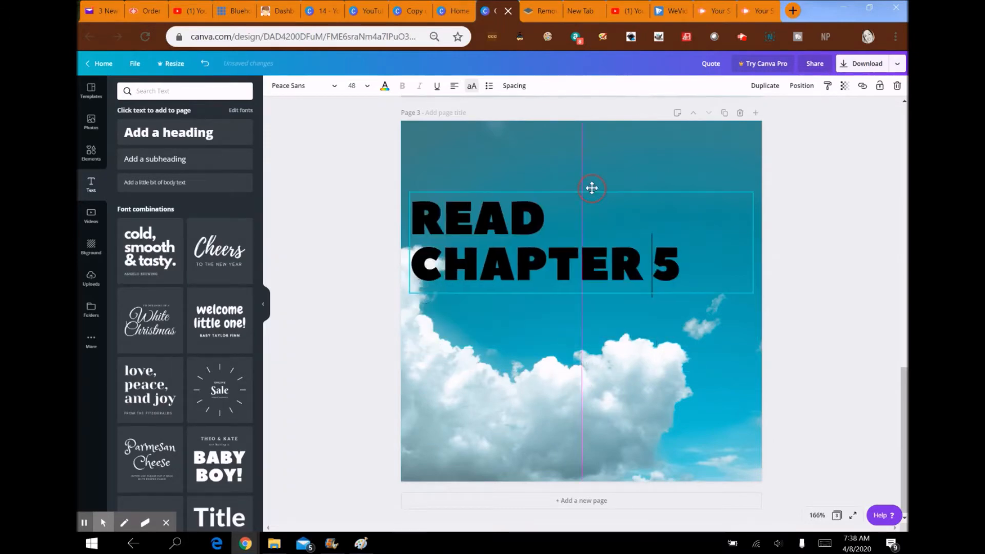
Add a fourth page and place the "special brew just for you" font combination on it, ungrouped into separate texts.
{"action": "left_click", "coordinate": [576, 502]}
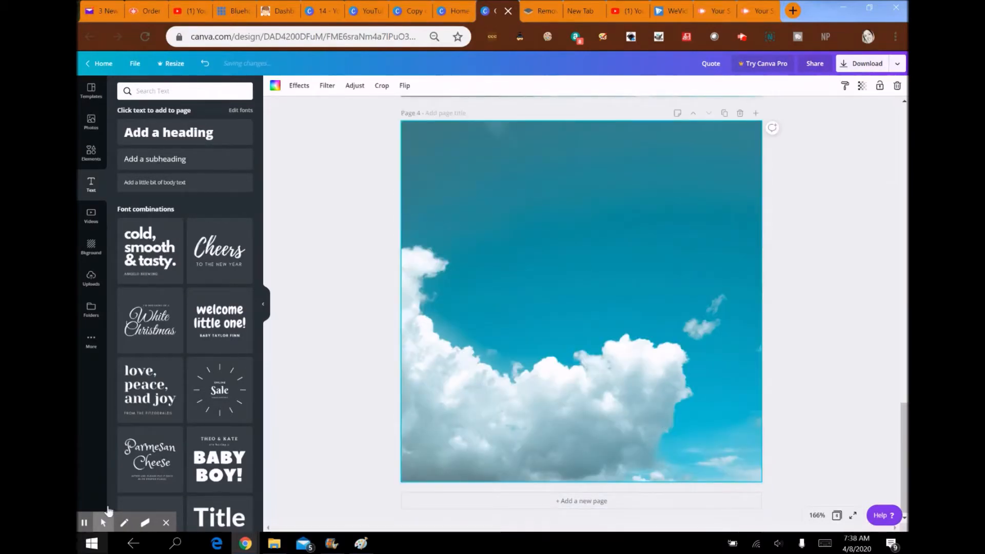
{"action": "scroll", "coordinate": [157, 380], "scroll_direction": "down", "scroll_amount": 7}
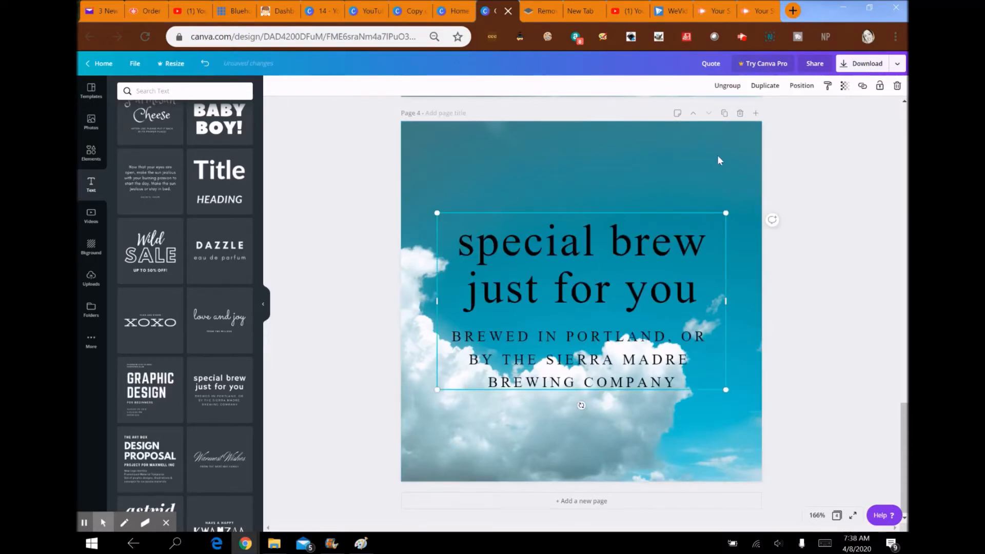
{"action": "left_click", "coordinate": [688, 201]}
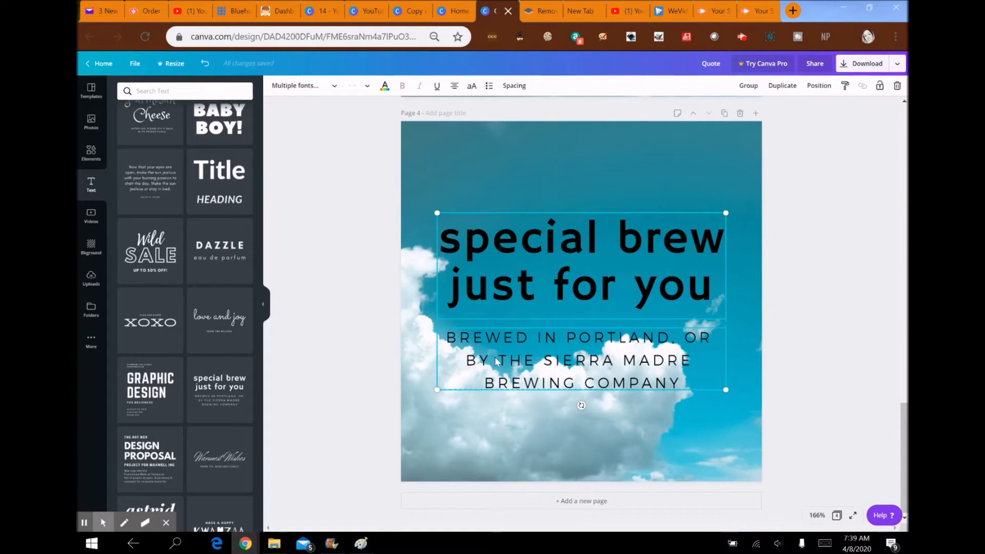
Delete both text boxes on page 4, undo that deletion, and delete only the "BREWED IN PORTLAND" subtitle.
{"action": "key", "text": "Delete"}
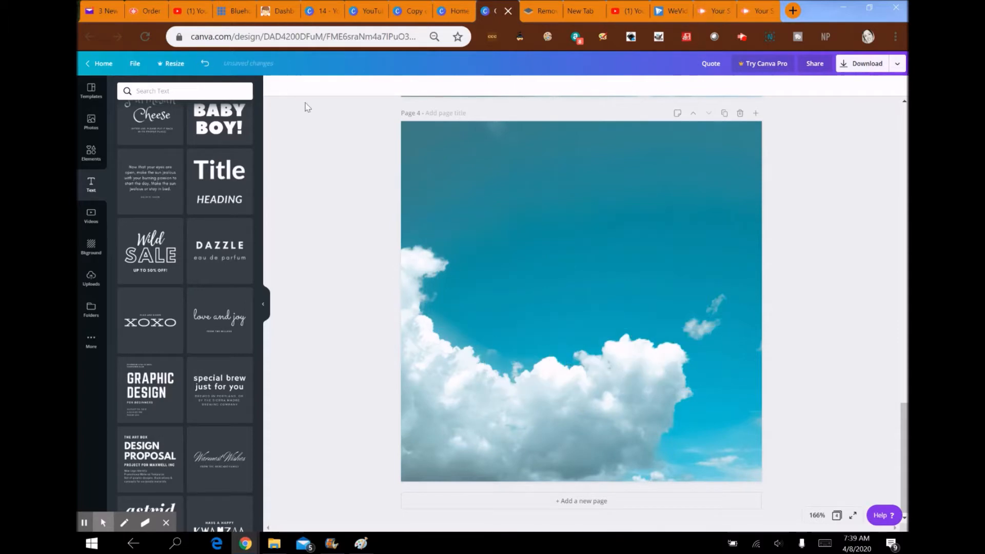
{"action": "left_click", "coordinate": [204, 64]}
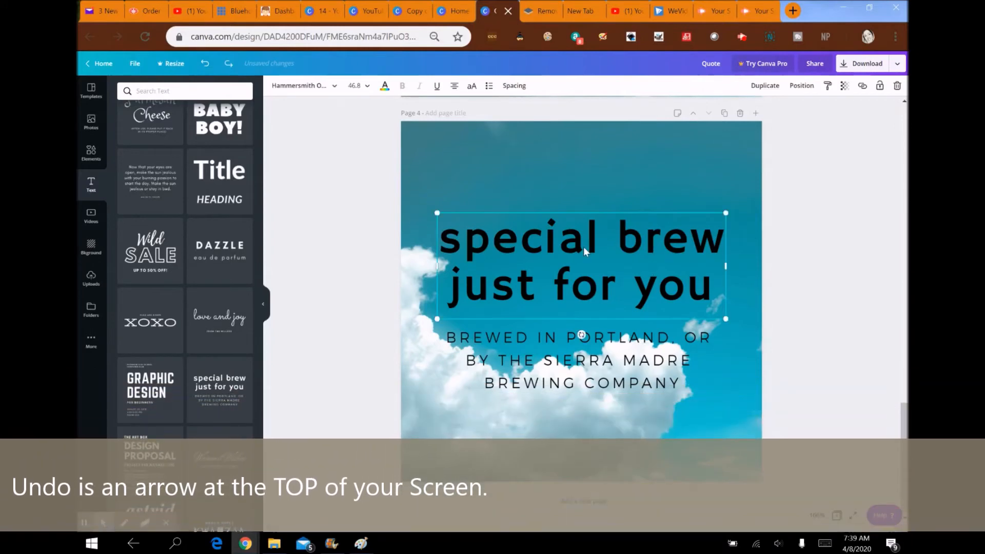
{"action": "left_click", "coordinate": [565, 371]}
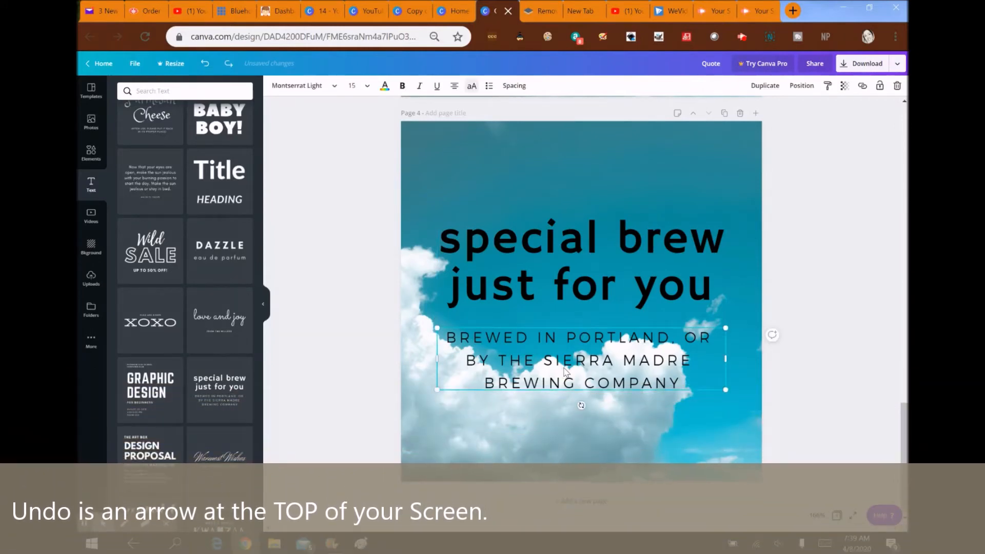
{"action": "key", "text": "Delete"}
Clear the whole placeholder text "special brew just for you" from the heading box on page 4.
{"action": "left_click", "coordinate": [489, 245]}
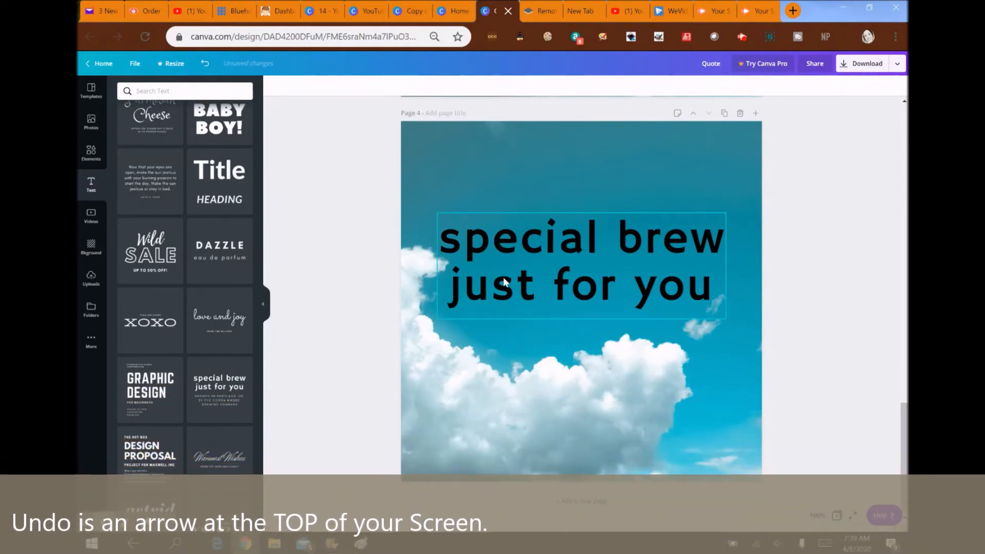
{"action": "double_click", "coordinate": [490, 247]}
{"action": "left_click", "coordinate": [495, 250]}
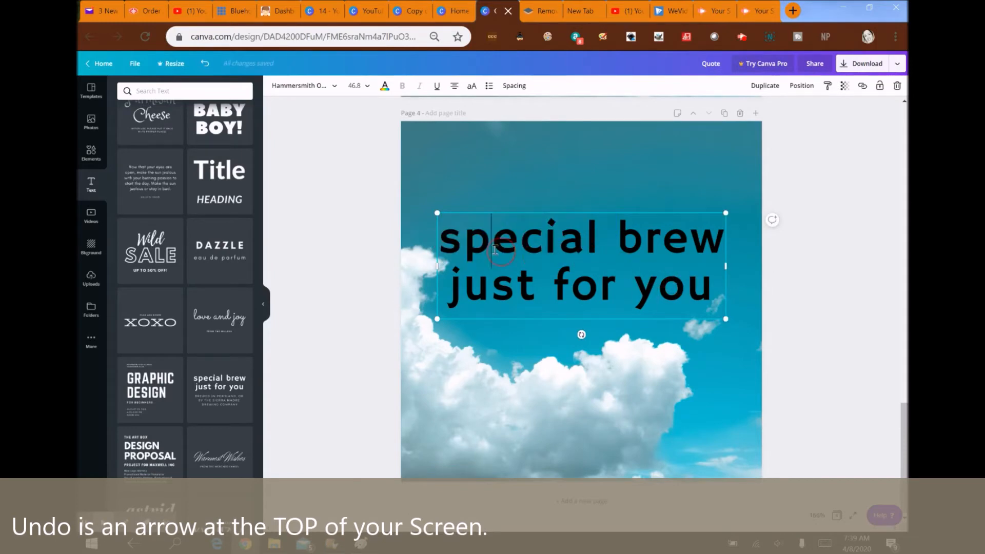
{"action": "left_click_drag", "start_coordinate": [445, 236], "coordinate": [719, 294]}
{"action": "type", "text": "e"}
{"action": "key", "text": "BackSpace"}
{"action": "key", "text": "BackSpace"}
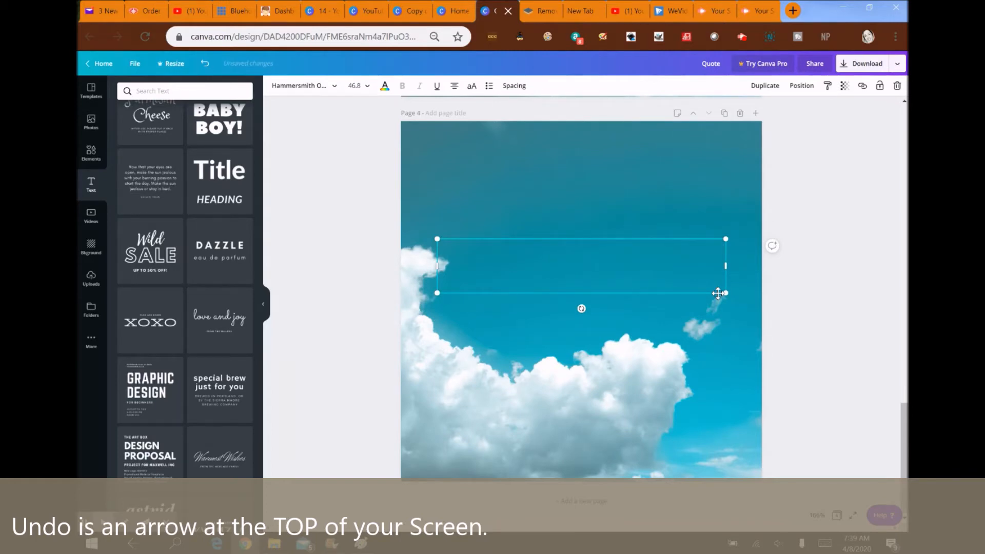
Enter "Please write about Brazil for 25 minutes today." in the empty heading box on page 4.
{"action": "type", "text": "Pl"}
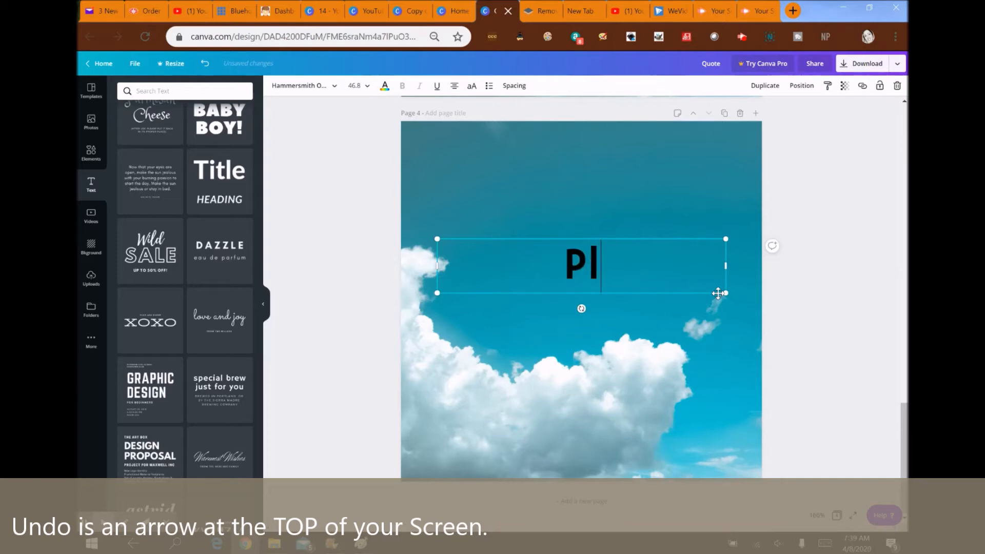
{"action": "type", "text": "ease write"}
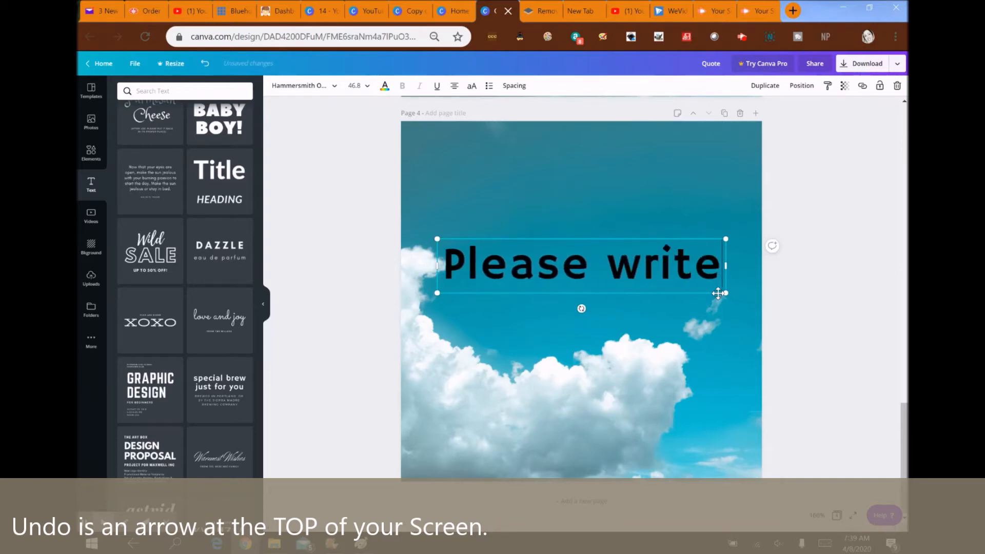
{"action": "key", "text": "Return"}
{"action": "type", "text": "about "}
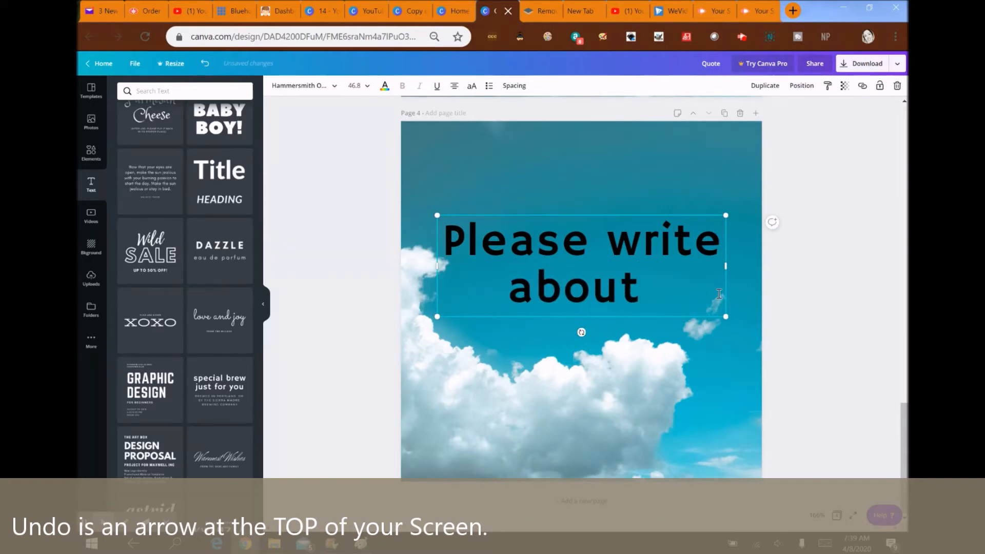
{"action": "type", "text": "Brazil"}
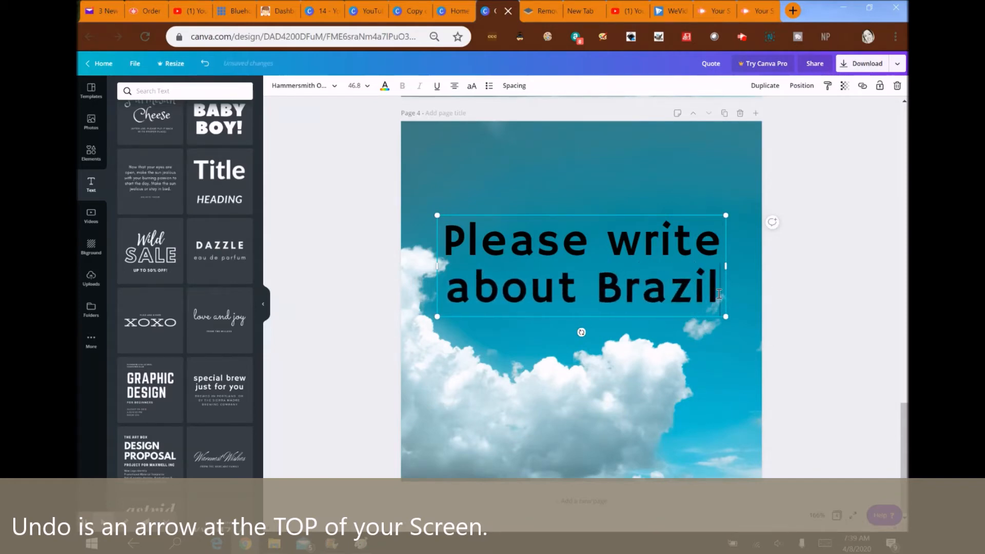
{"action": "key", "text": "Return"}
{"action": "type", "text": "for "}
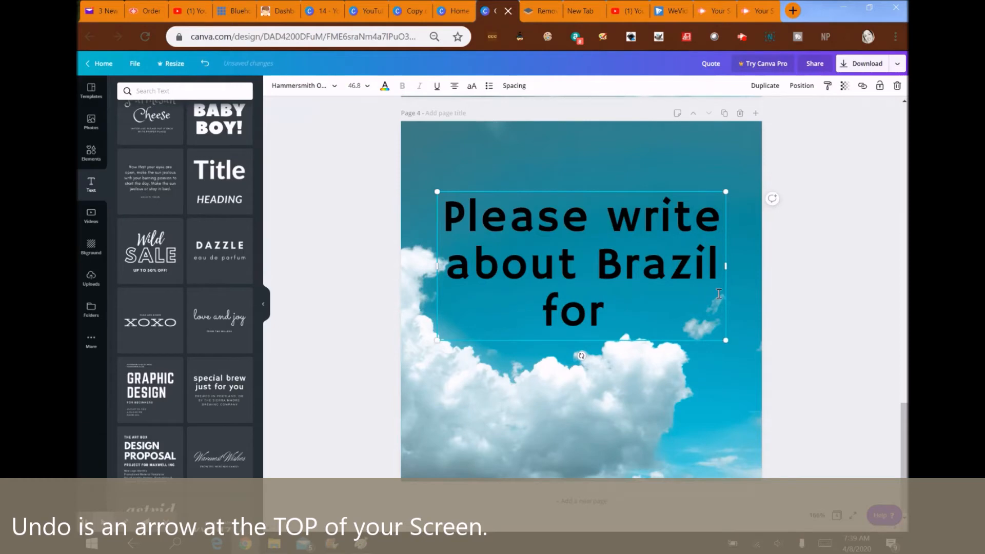
{"action": "type", "text": "25 "}
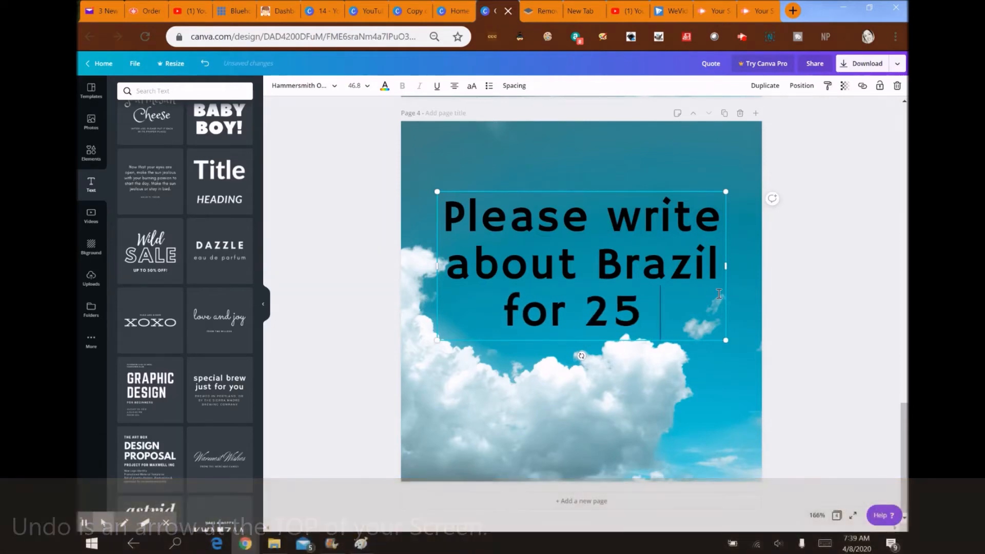
{"action": "type", "text": "minutes"}
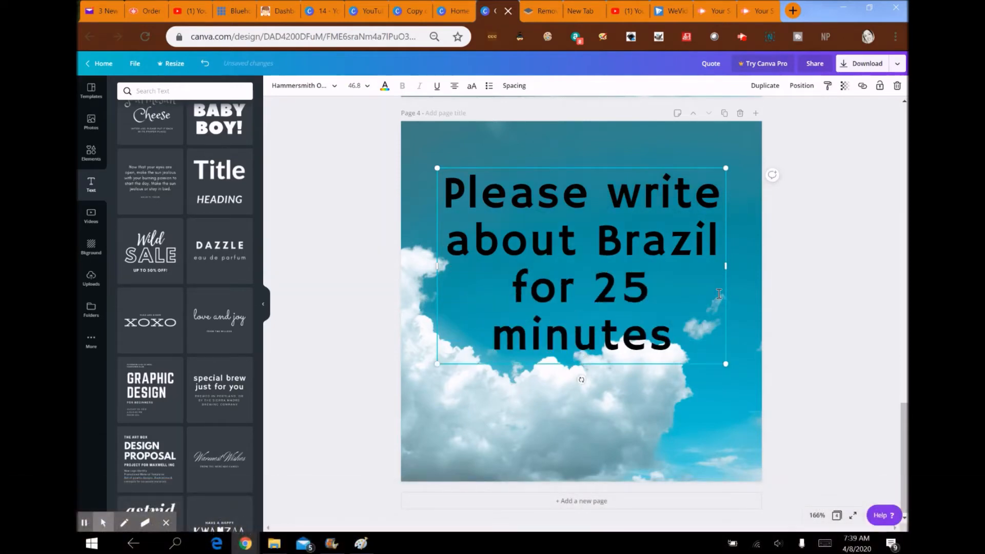
{"action": "type", "text": " tod"}
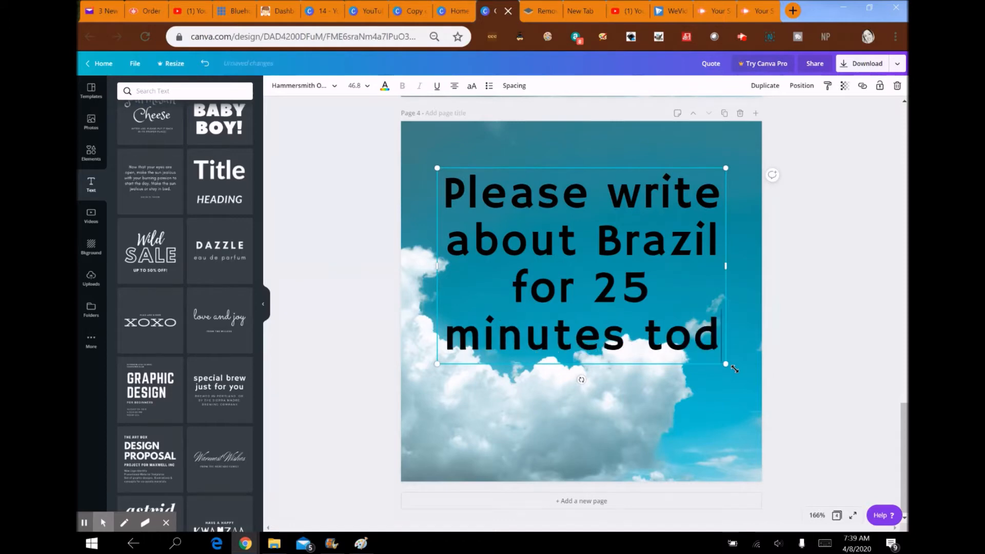
{"action": "type", "text": "ay."}
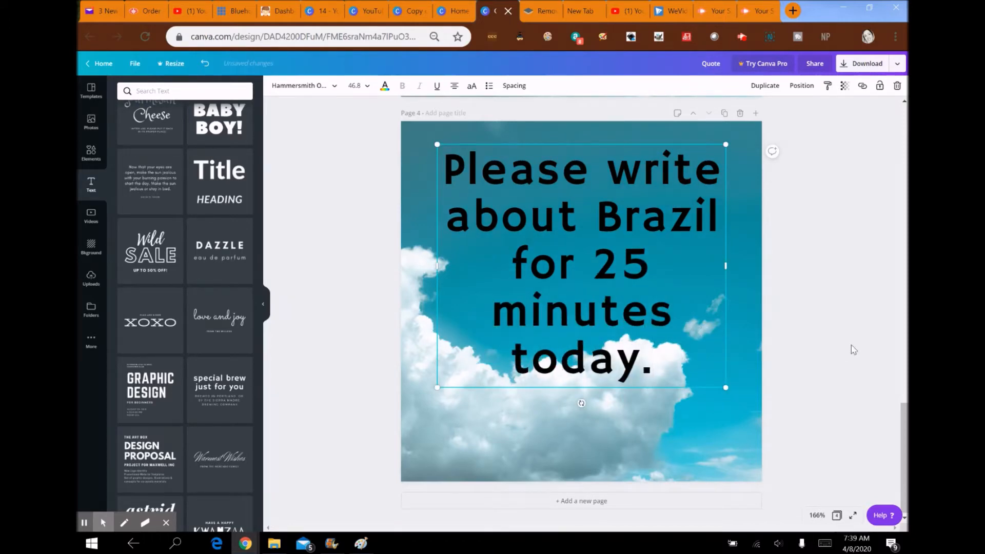
Review all four pages of the design from the quote of the day to the Brazil writing assignment.
{"action": "scroll", "coordinate": [907, 439], "scroll_direction": "up", "scroll_amount": 20}
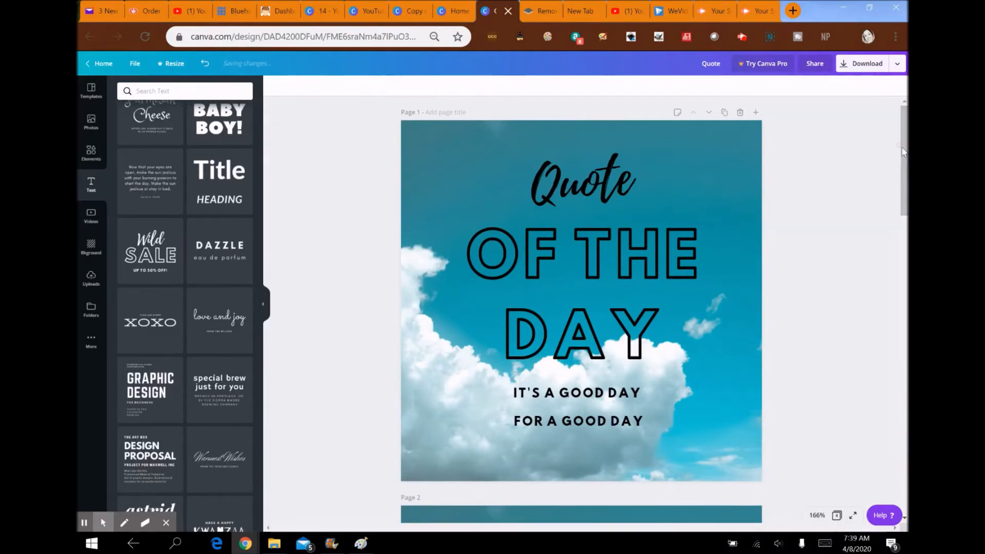
{"action": "left_click_drag", "start_coordinate": [904, 134], "coordinate": [902, 154]}
{"action": "scroll", "coordinate": [904, 154], "scroll_direction": "down", "scroll_amount": 5}
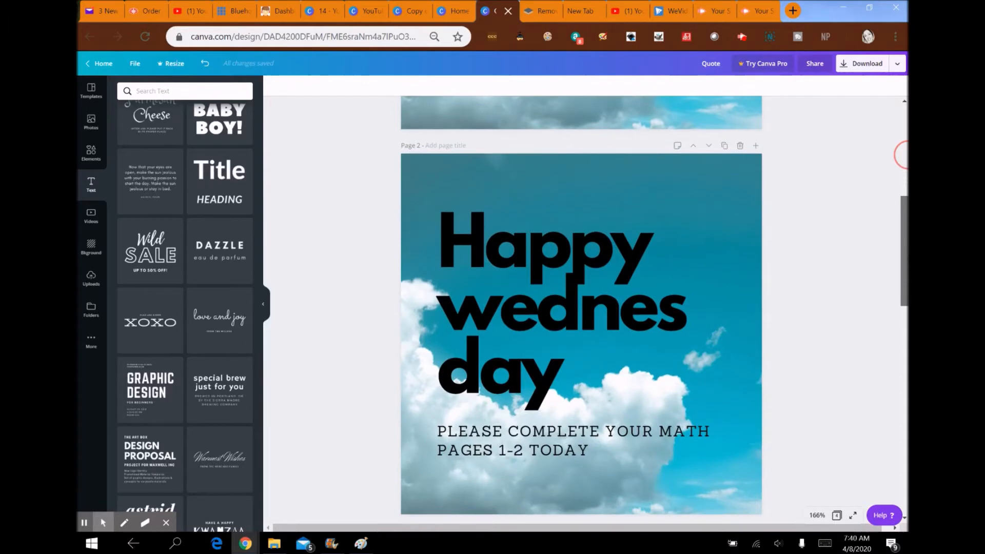
{"action": "scroll", "coordinate": [902, 154], "scroll_direction": "down", "scroll_amount": 4}
{"action": "scroll", "coordinate": [901, 154], "scroll_direction": "down", "scroll_amount": 3}
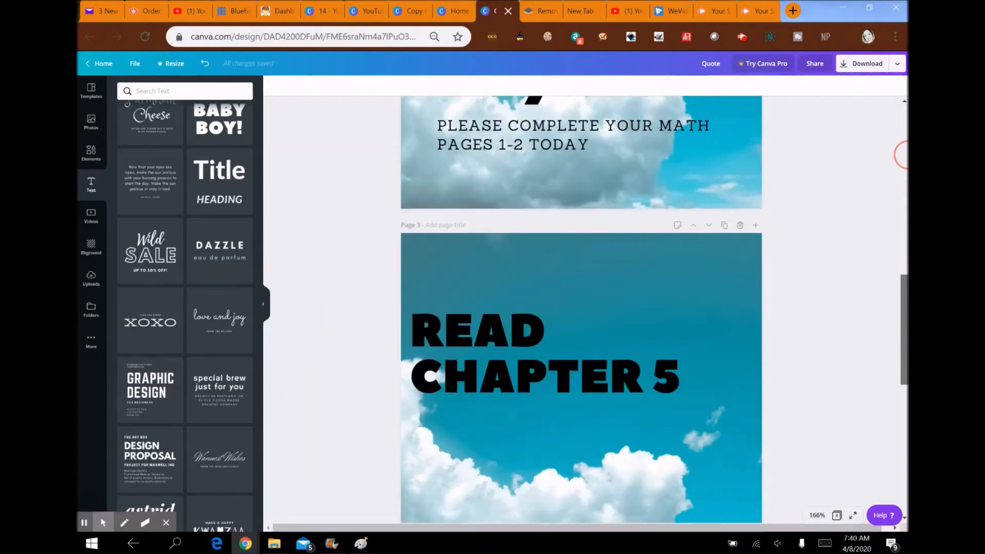
{"action": "scroll", "coordinate": [901, 154], "scroll_direction": "down", "scroll_amount": 2}
{"action": "scroll", "coordinate": [902, 154], "scroll_direction": "down", "scroll_amount": 5}
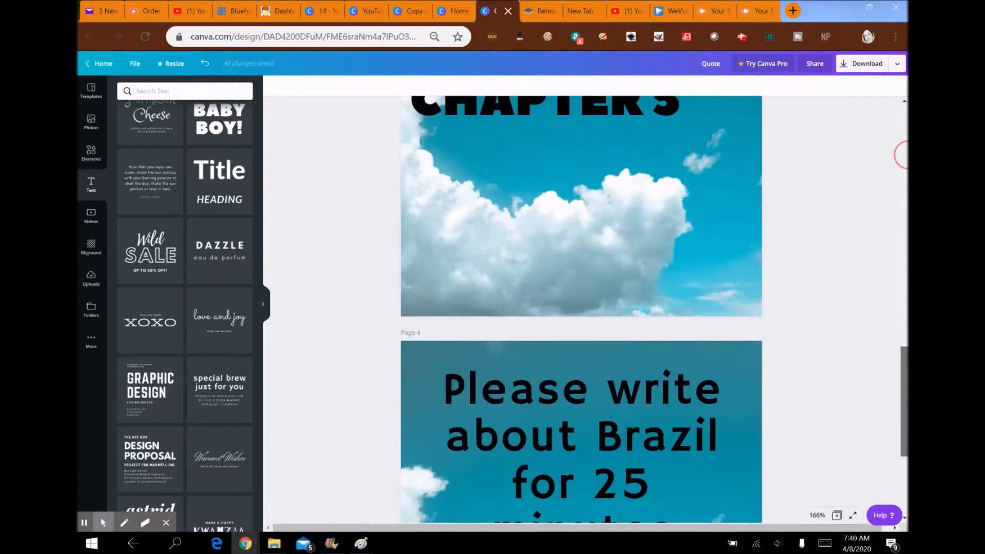
{"action": "scroll", "coordinate": [903, 154], "scroll_direction": "down", "scroll_amount": 1}
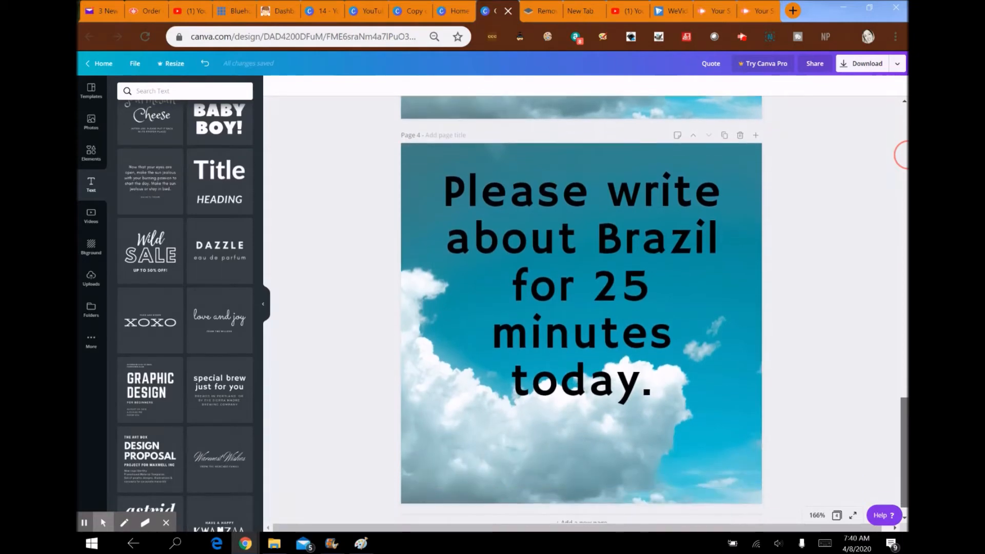
{"action": "scroll", "coordinate": [903, 154], "scroll_direction": "up", "scroll_amount": 20}
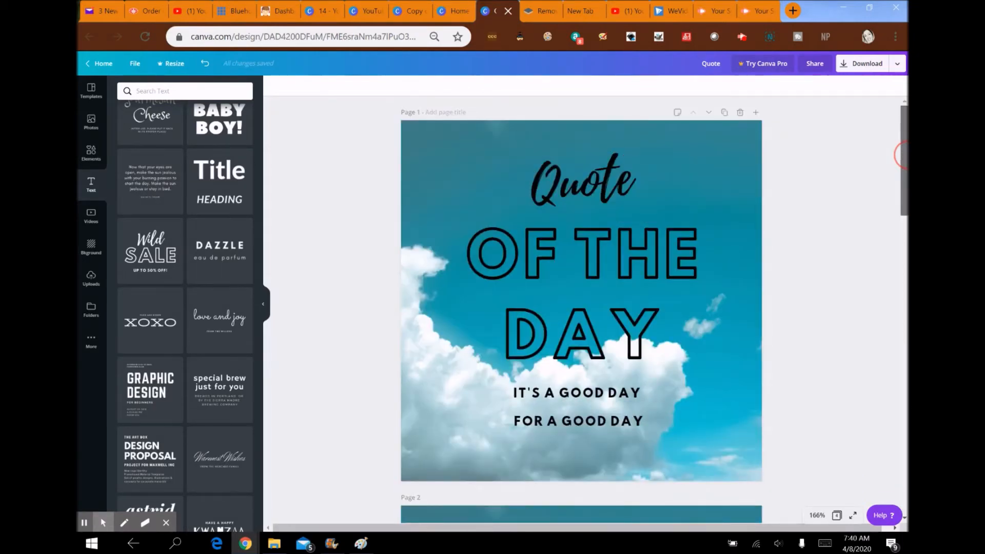
Replace the cloudy sky background of page 2, "Happy wednesday", with the green grass background.
{"action": "scroll", "coordinate": [902, 154], "scroll_direction": "down", "scroll_amount": 7}
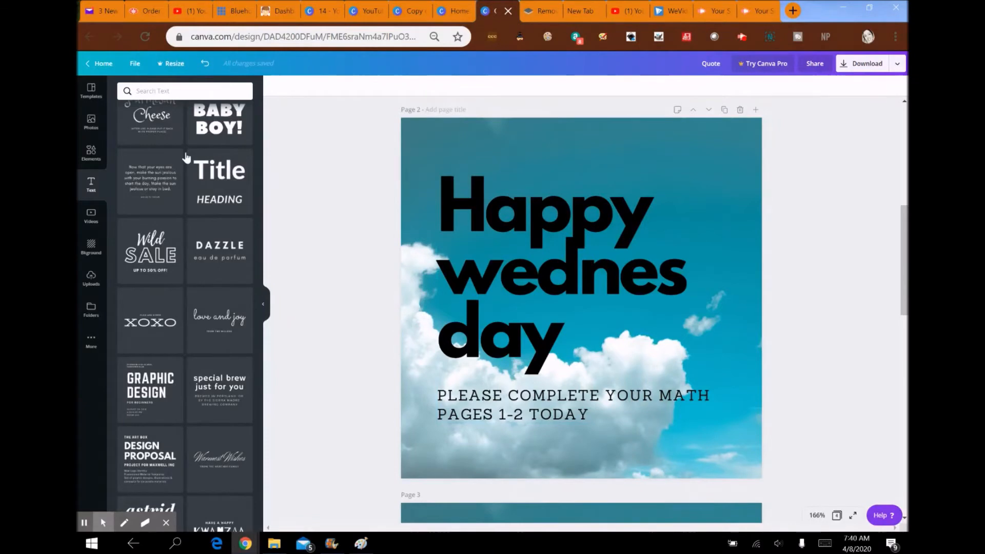
{"action": "left_click", "coordinate": [93, 256]}
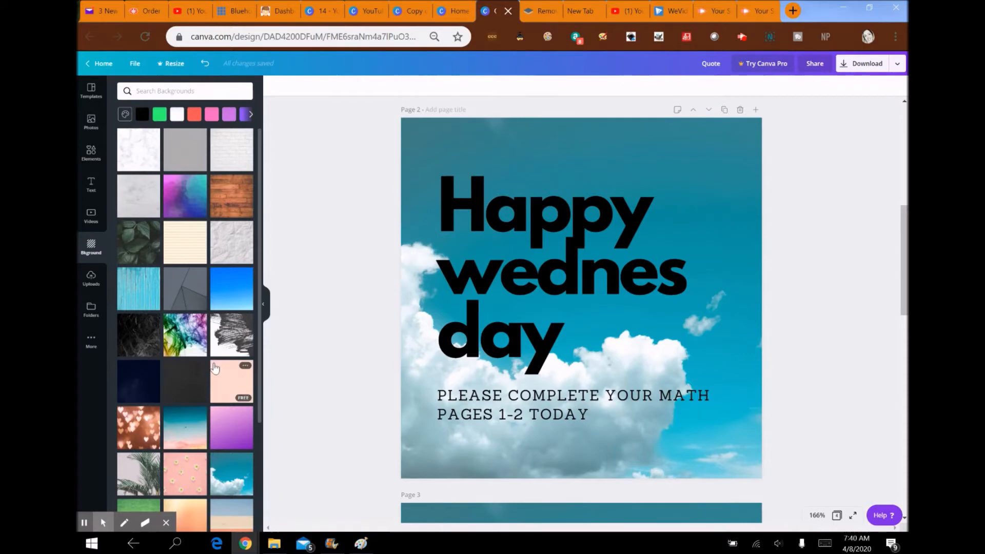
{"action": "scroll", "coordinate": [215, 366], "scroll_direction": "down", "scroll_amount": 4}
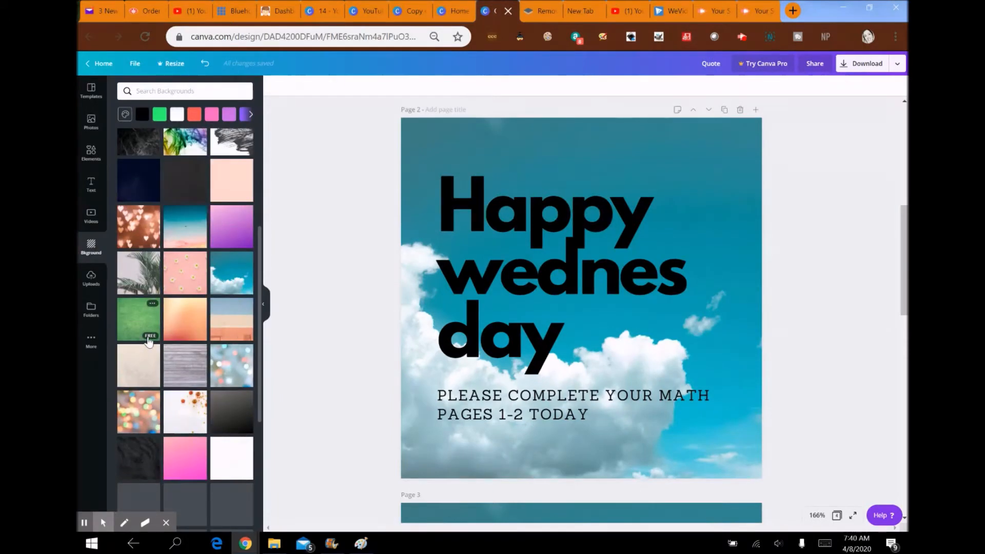
{"action": "left_click", "coordinate": [139, 322]}
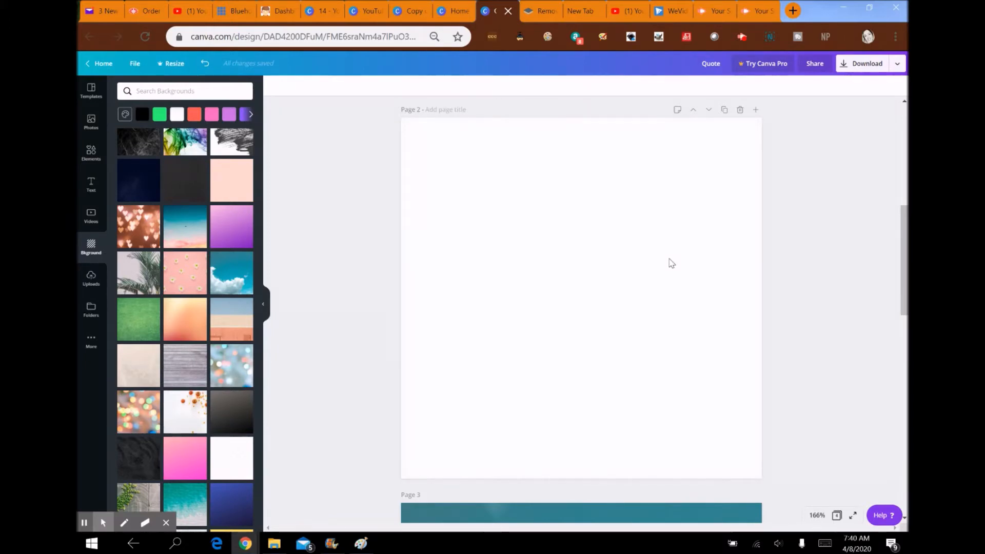
{"action": "key", "text": "ctrl+v"}
{"action": "left_click", "coordinate": [665, 160]}
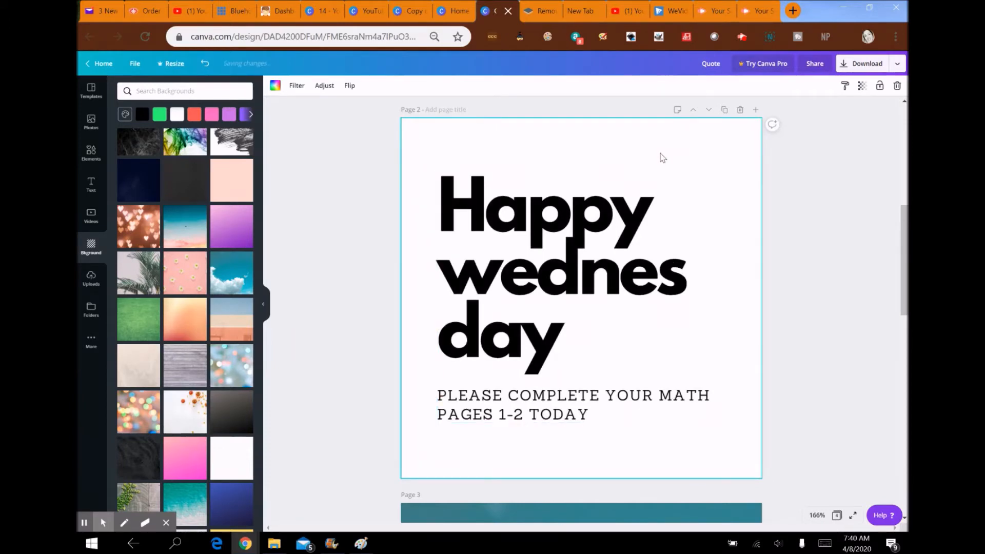
{"action": "left_click_drag", "start_coordinate": [131, 329], "coordinate": [535, 231]}
{"action": "left_click_drag", "start_coordinate": [599, 200], "coordinate": [614, 162]}
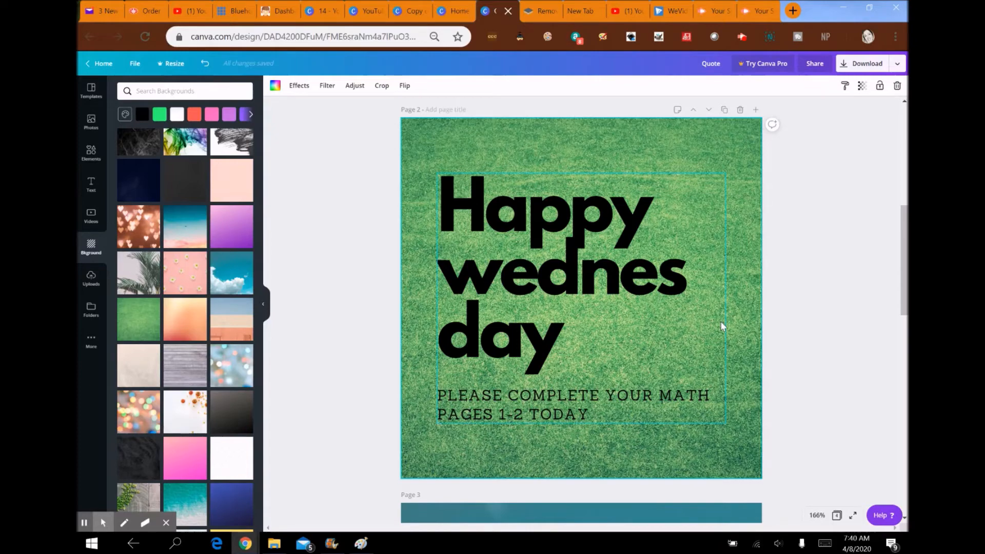
Replace the sky background of page 3, "READ CHAPTER 5", with the multicoloured confetti background.
{"action": "scroll", "coordinate": [722, 321], "scroll_direction": "down", "scroll_amount": 5}
{"action": "scroll", "coordinate": [721, 322], "scroll_direction": "down", "scroll_amount": 3}
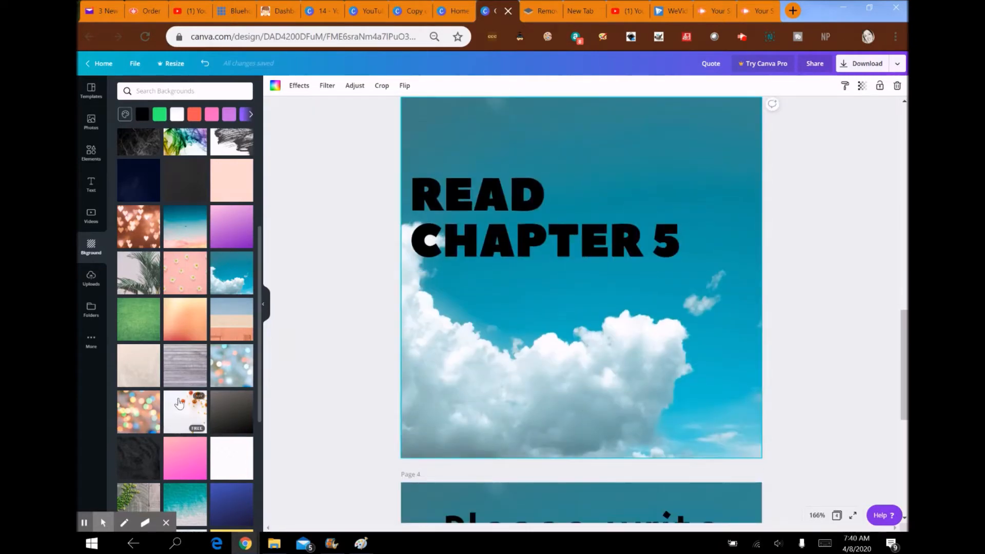
{"action": "scroll", "coordinate": [179, 402], "scroll_direction": "down", "scroll_amount": 6}
{"action": "scroll", "coordinate": [179, 402], "scroll_direction": "down", "scroll_amount": 1}
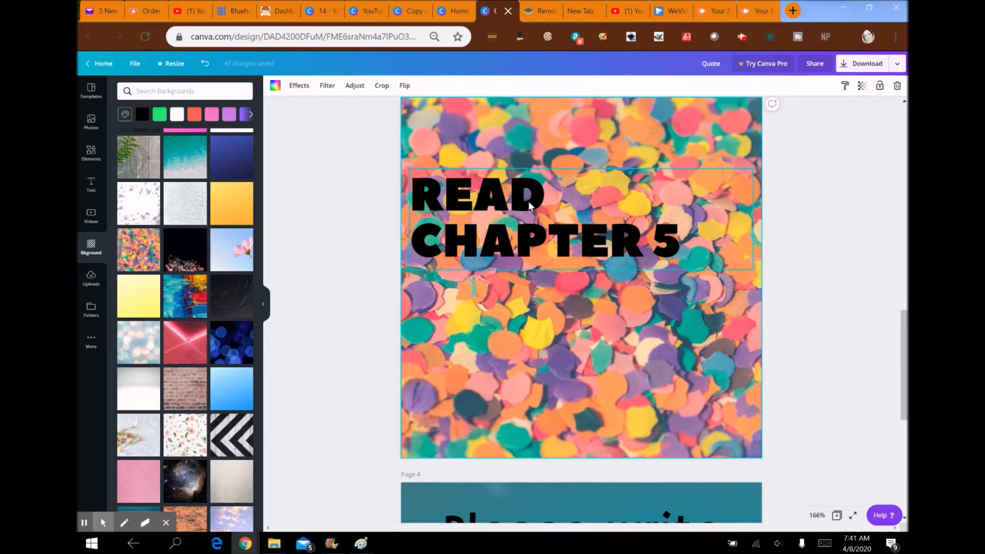
Change the colour of the "READ CHAPTER 5" text on page 3 to white.
{"action": "left_click", "coordinate": [532, 237]}
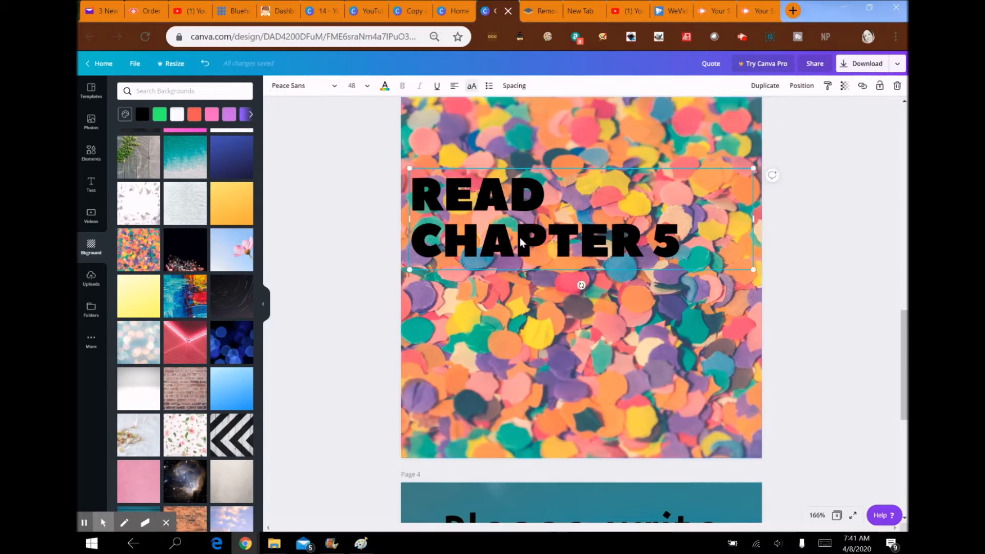
{"action": "left_click", "coordinate": [384, 88]}
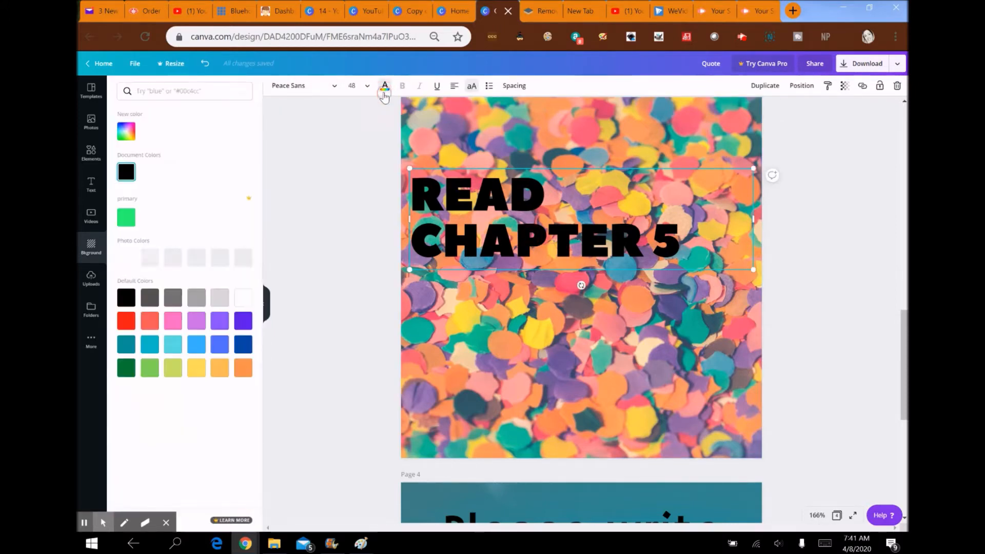
{"action": "left_click", "coordinate": [243, 299]}
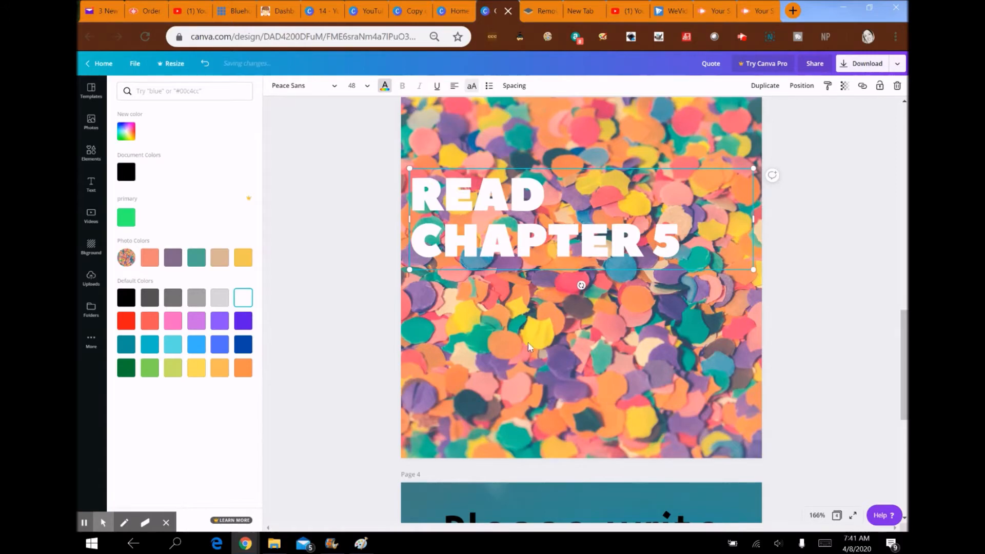
Replace the confetti background of page 3, "READ CHAPTER 5", with the bright blue gradient background.
{"action": "scroll", "coordinate": [528, 343], "scroll_direction": "down", "scroll_amount": 6}
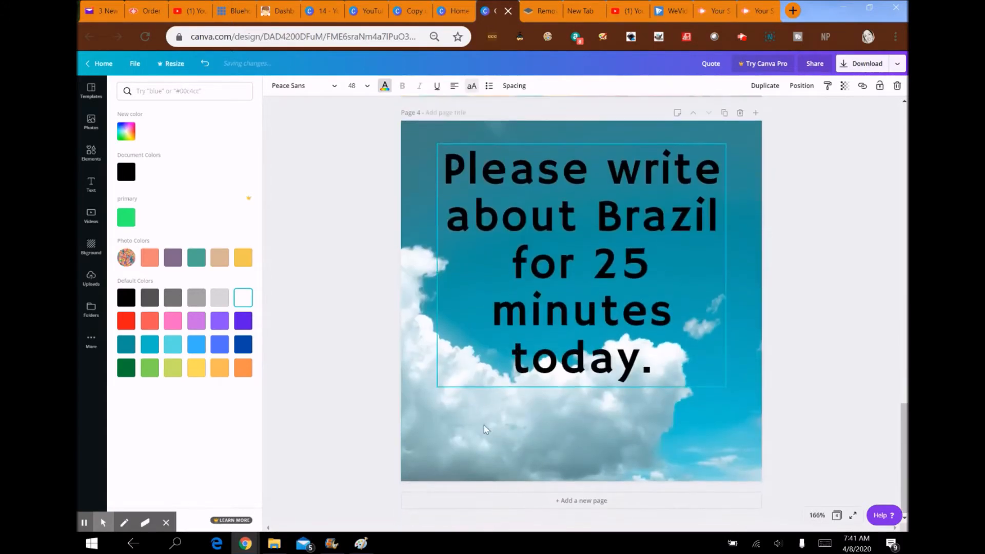
{"action": "left_click", "coordinate": [90, 246]}
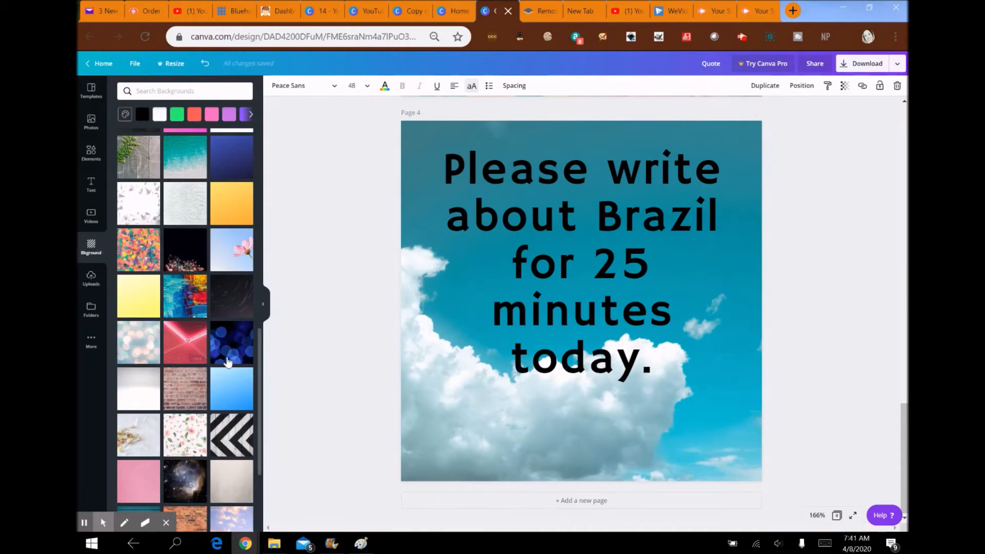
{"action": "scroll", "coordinate": [228, 359], "scroll_direction": "down", "scroll_amount": 6}
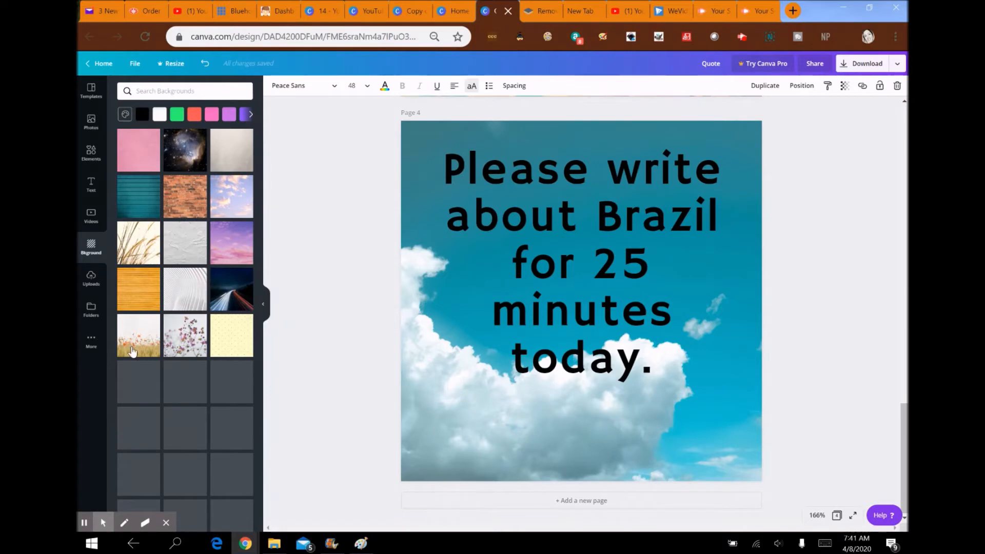
{"action": "scroll", "coordinate": [199, 386], "scroll_direction": "down", "scroll_amount": 1}
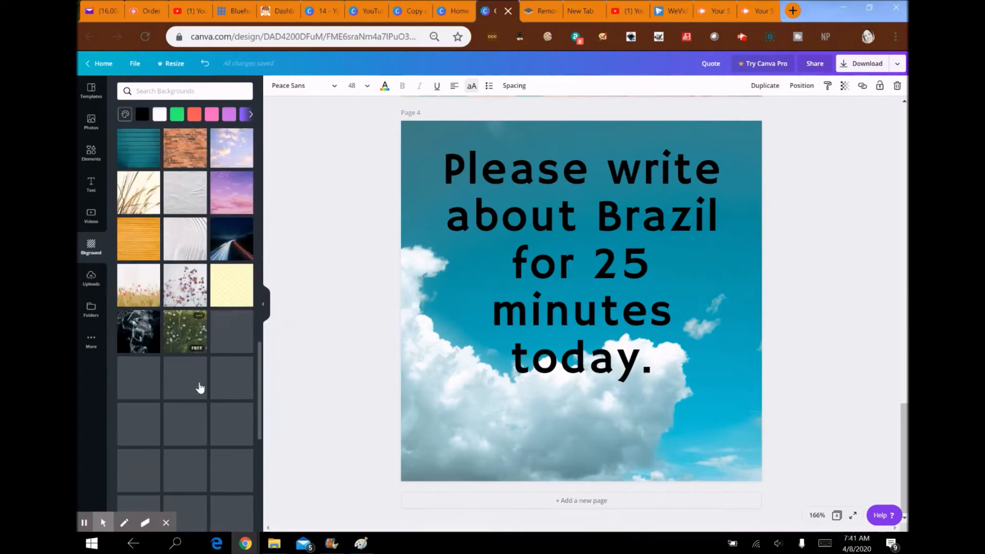
{"action": "scroll", "coordinate": [200, 386], "scroll_direction": "down", "scroll_amount": 1}
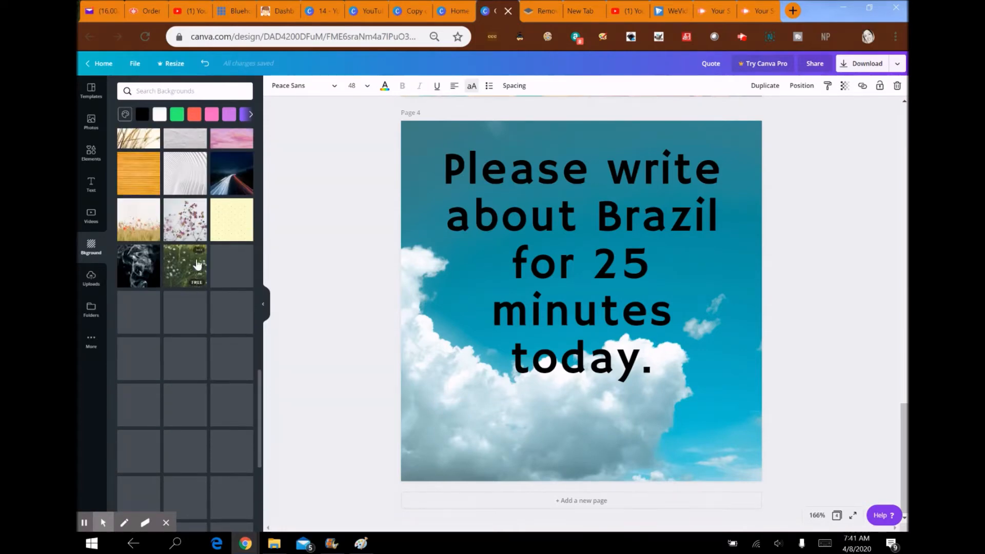
{"action": "scroll", "coordinate": [207, 341], "scroll_direction": "up", "scroll_amount": 2}
{"action": "scroll", "coordinate": [207, 345], "scroll_direction": "up", "scroll_amount": 5}
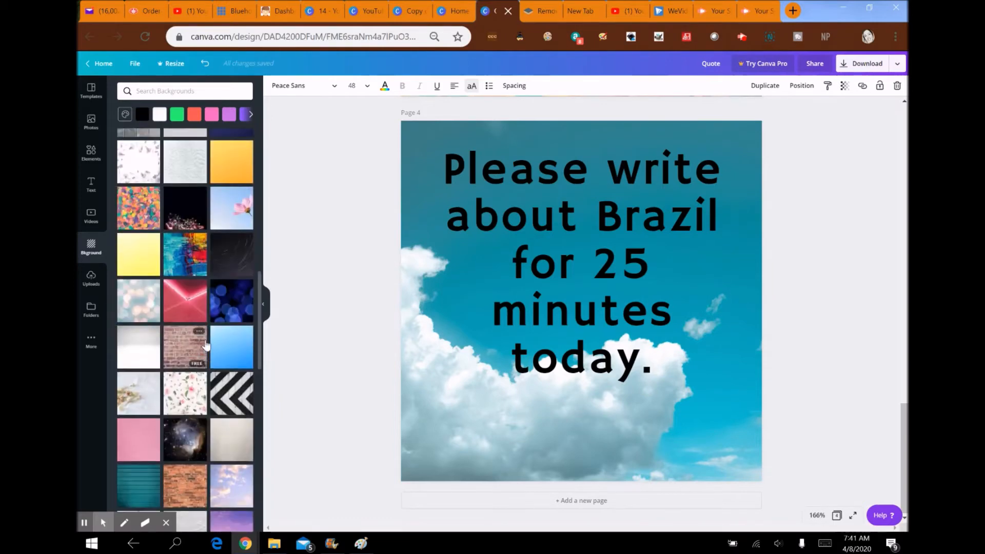
{"action": "scroll", "coordinate": [206, 344], "scroll_direction": "up", "scroll_amount": 3}
{"action": "scroll", "coordinate": [205, 345], "scroll_direction": "up", "scroll_amount": 3}
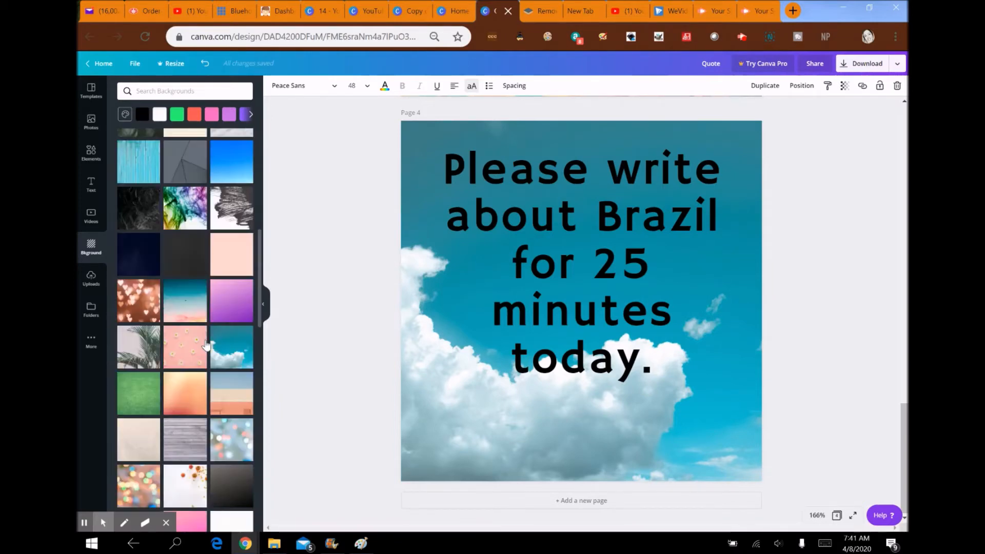
{"action": "scroll", "coordinate": [206, 345], "scroll_direction": "up", "scroll_amount": 3}
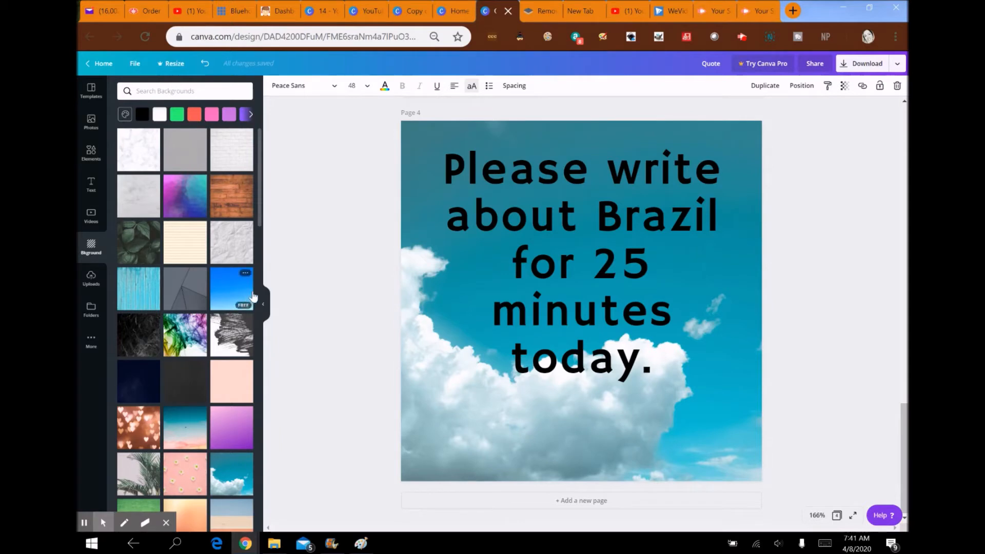
{"action": "left_click", "coordinate": [251, 304]}
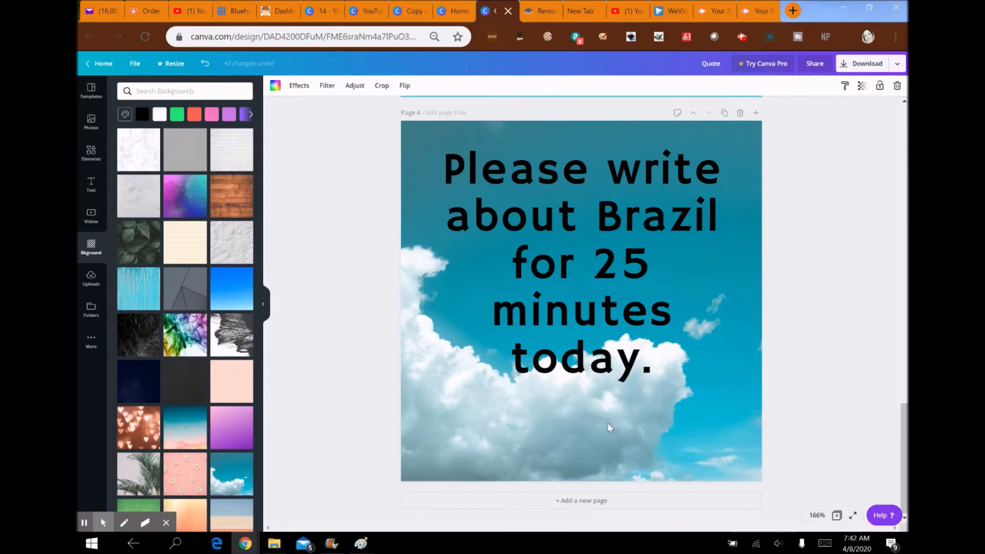
Replace the cloudy sky background of page 4, the Brazil writing assignment, with the bright blue gradient background.
{"action": "left_click_drag", "start_coordinate": [228, 302], "coordinate": [456, 238]}
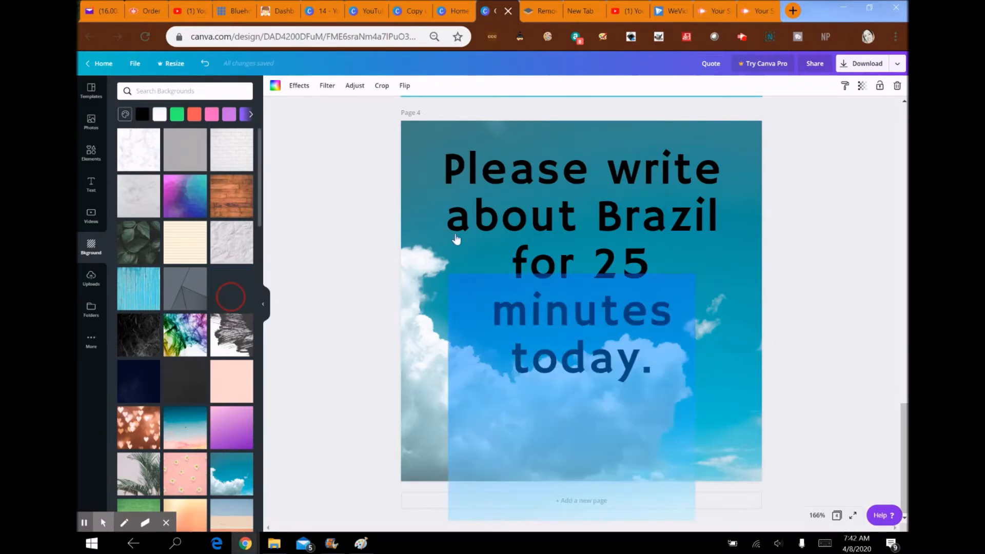
{"action": "left_click_drag", "start_coordinate": [458, 205], "coordinate": [501, 244]}
{"action": "left_click", "coordinate": [442, 153]}
{"action": "left_click", "coordinate": [593, 298]}
{"action": "left_click", "coordinate": [357, 156]}
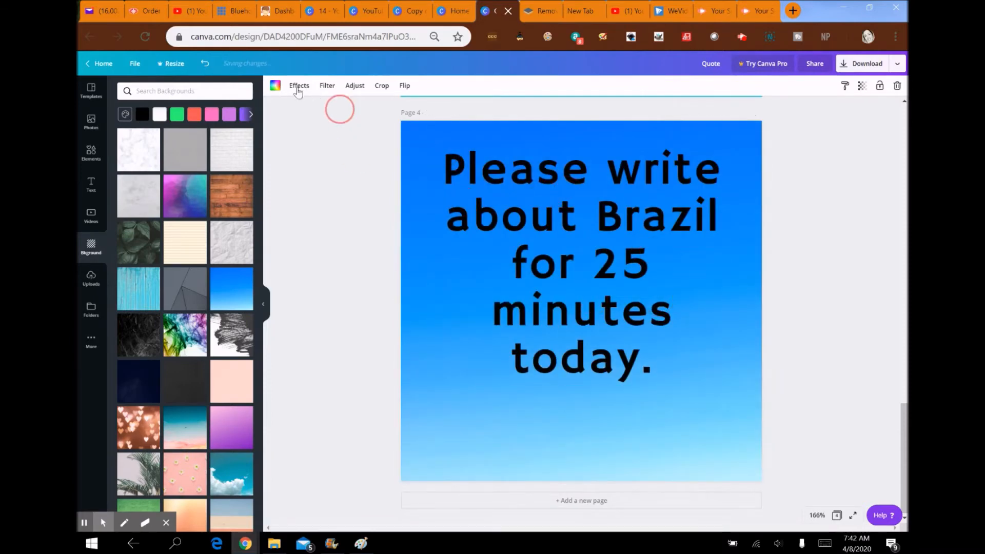
Try pink on the "Please write about Brazil for 25 minutes today." text, and settle on light grey.
{"action": "left_click", "coordinate": [578, 217]}
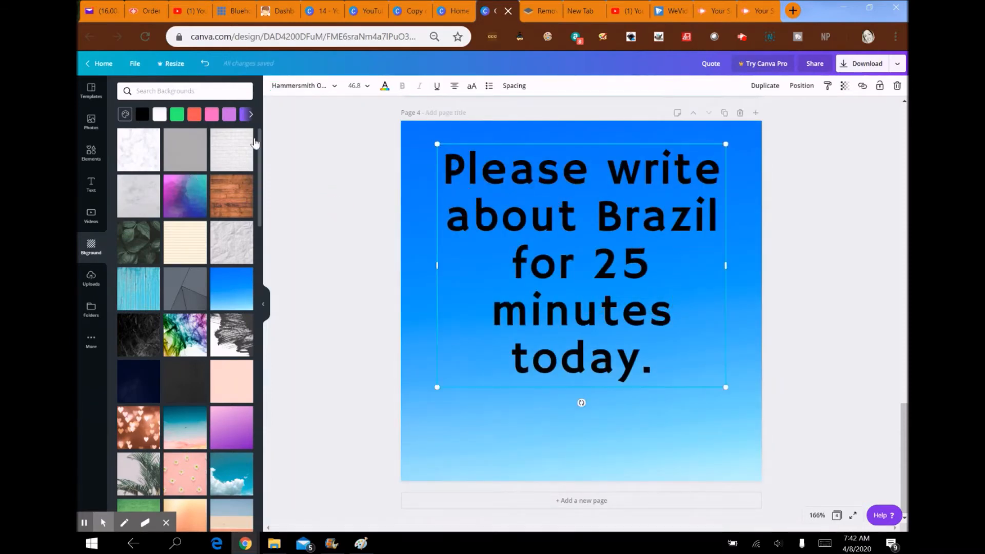
{"action": "left_click", "coordinate": [385, 85]}
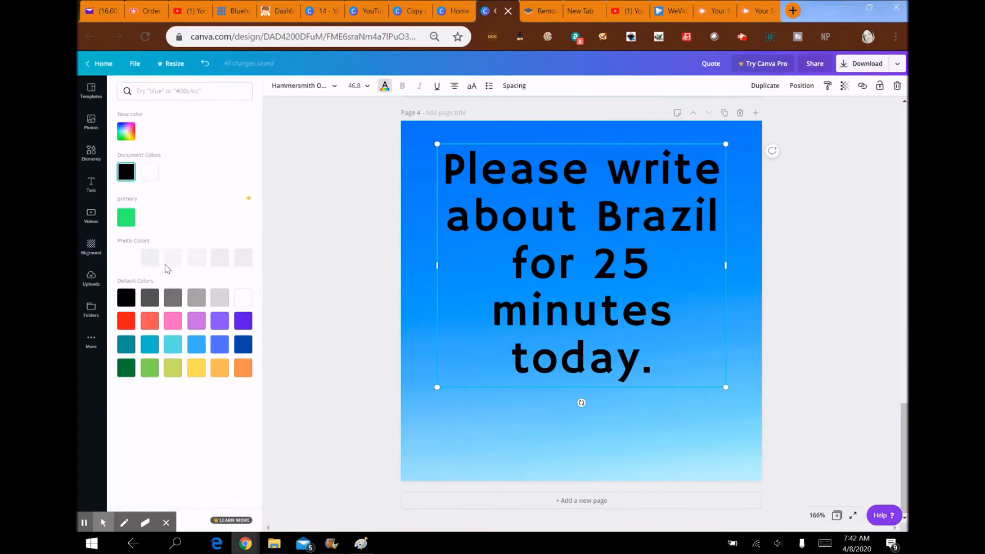
{"action": "left_click", "coordinate": [173, 320]}
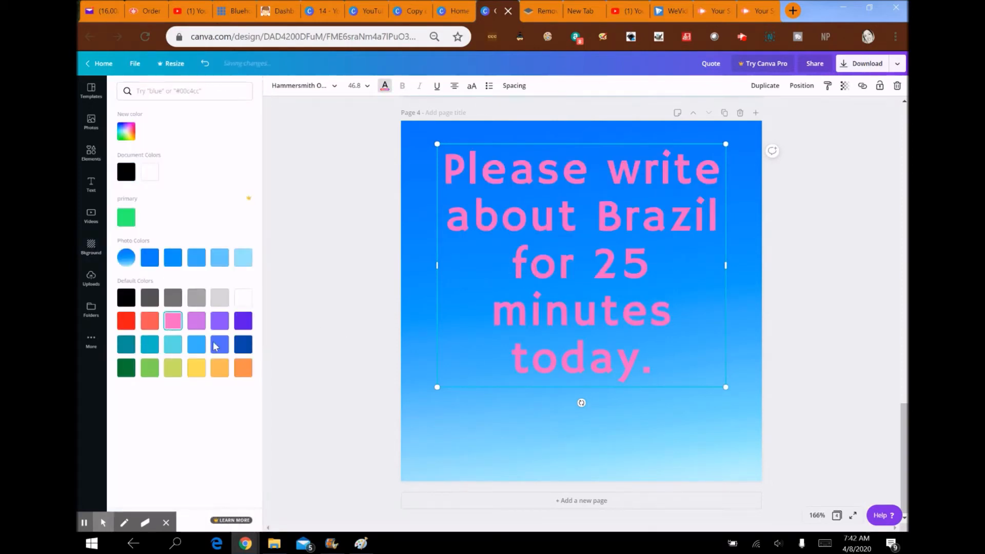
{"action": "left_click", "coordinate": [219, 297]}
Review the pages from the Brazil assignment up to the quote of the day and back to "Happy wednesday".
{"action": "scroll", "coordinate": [713, 357], "scroll_direction": "up", "scroll_amount": 4}
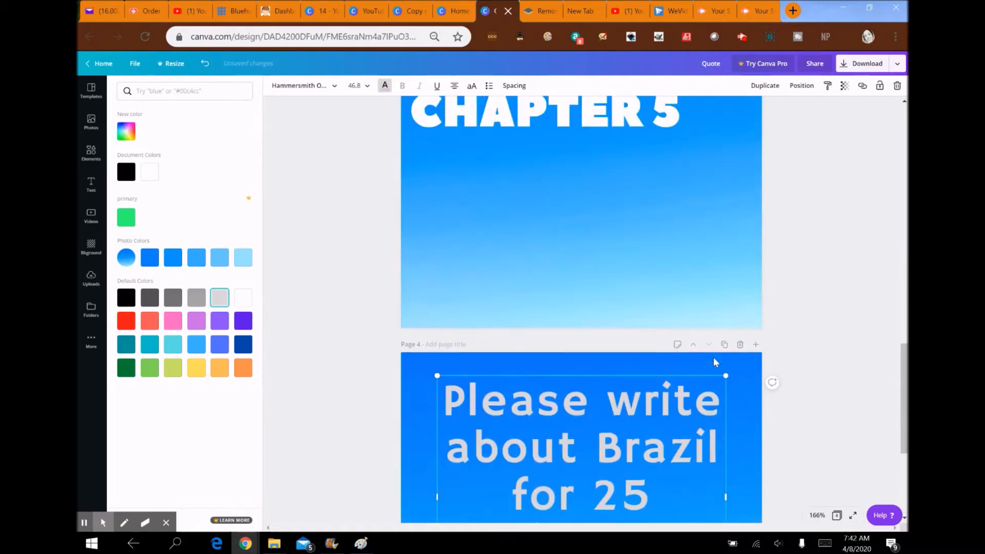
{"action": "scroll", "coordinate": [713, 358], "scroll_direction": "up", "scroll_amount": 4}
{"action": "scroll", "coordinate": [713, 357], "scroll_direction": "up", "scroll_amount": 5}
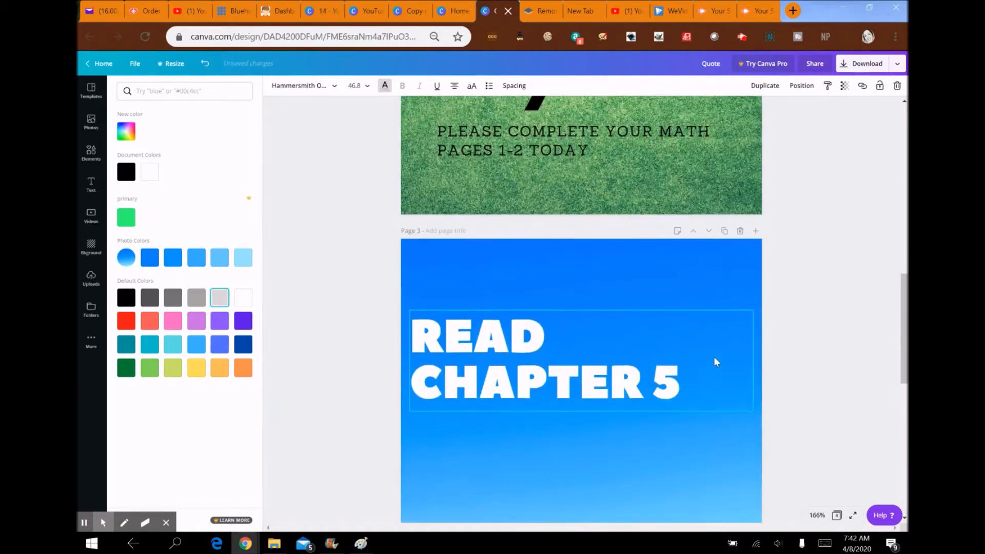
{"action": "scroll", "coordinate": [714, 355], "scroll_direction": "up", "scroll_amount": 5}
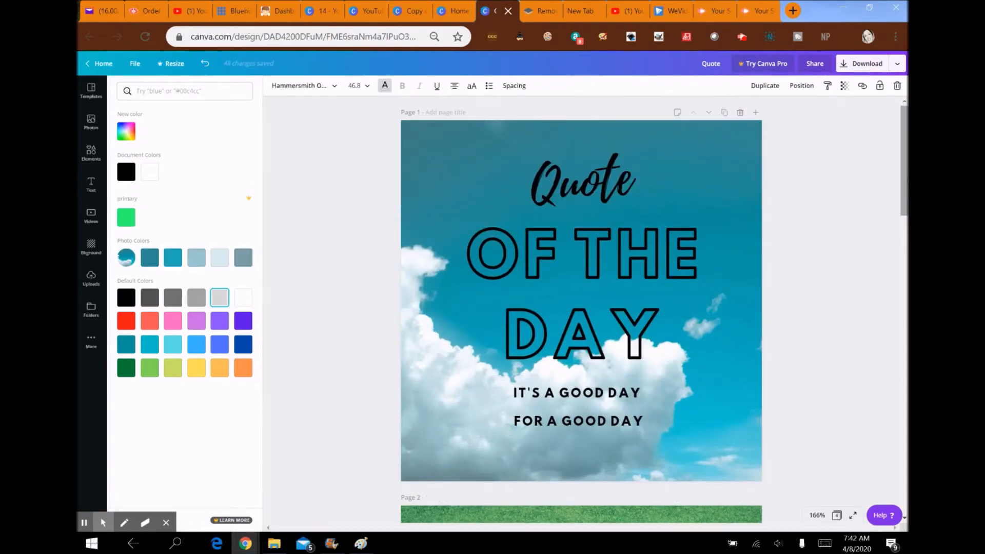
{"action": "scroll", "coordinate": [902, 176], "scroll_direction": "down", "scroll_amount": 6}
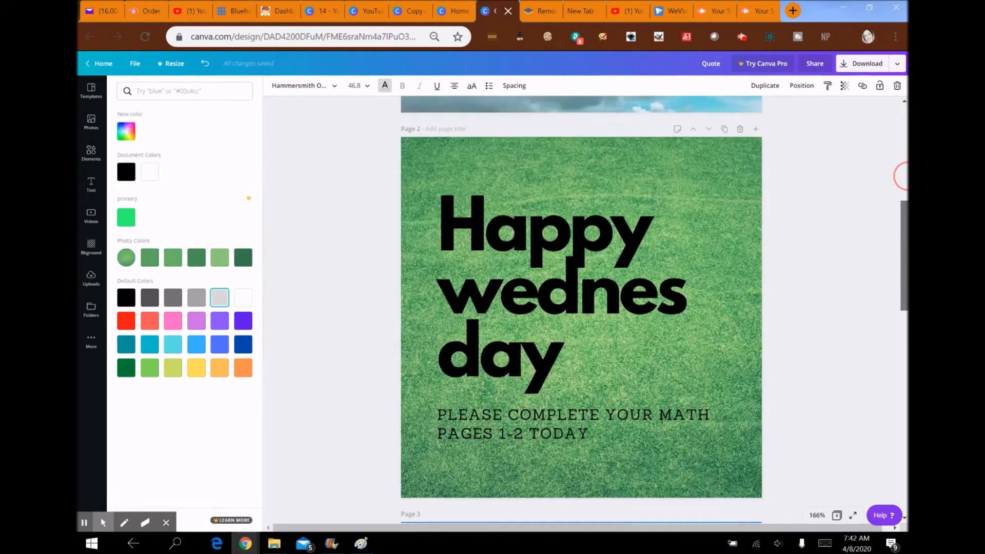
{"action": "scroll", "coordinate": [902, 176], "scroll_direction": "down", "scroll_amount": 1}
{"action": "left_click", "coordinate": [636, 337]}
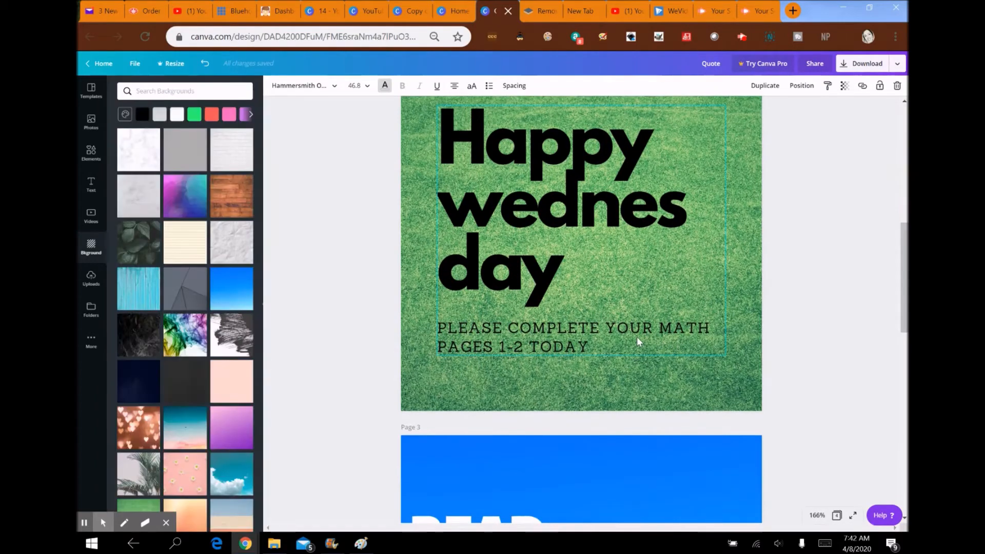
{"action": "left_click", "coordinate": [575, 336]}
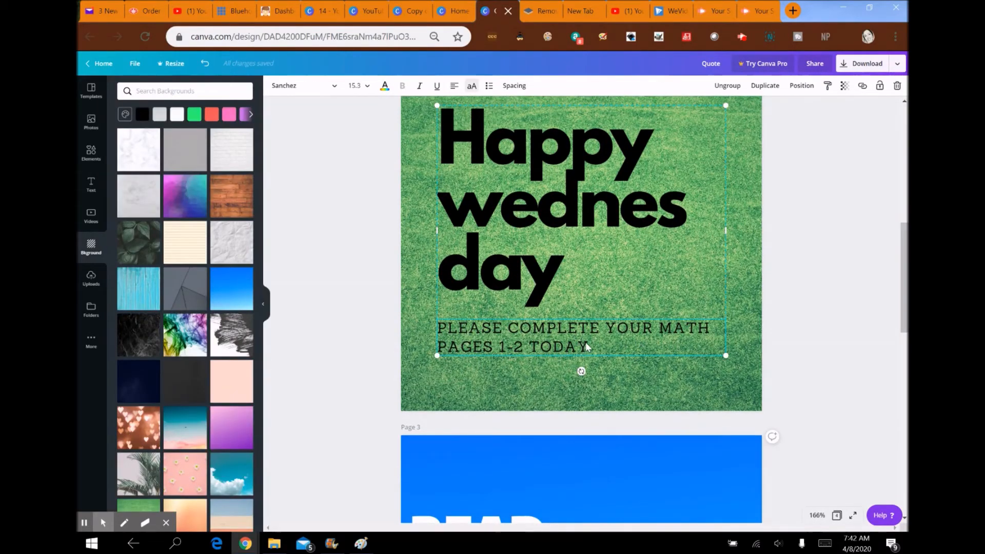
{"action": "double_click", "coordinate": [586, 343]}
{"action": "left_click", "coordinate": [454, 335]}
{"action": "left_click_drag", "start_coordinate": [475, 336], "coordinate": [502, 336]}
{"action": "left_click", "coordinate": [439, 329]}
{"action": "left_click_drag", "start_coordinate": [441, 329], "coordinate": [595, 354]}
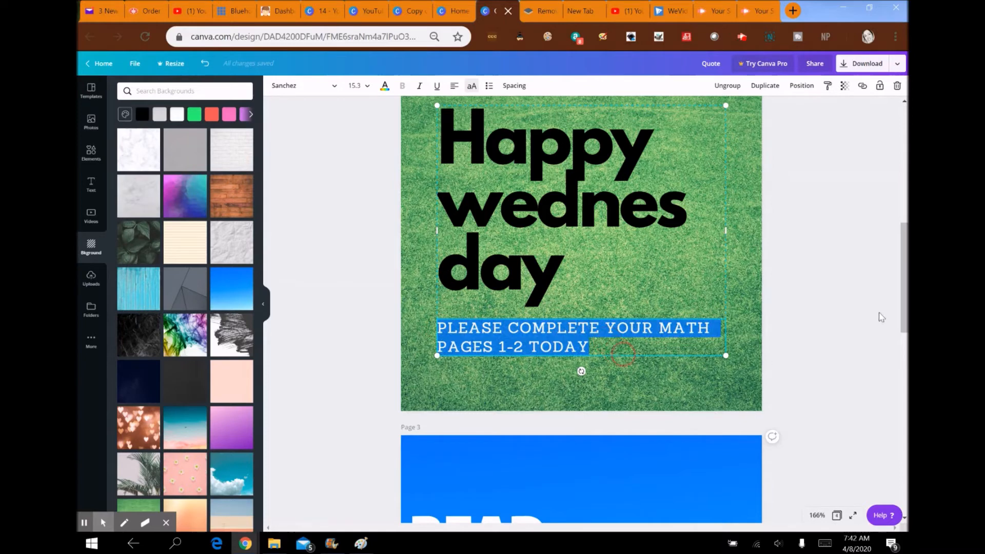
{"action": "left_click", "coordinate": [385, 88]}
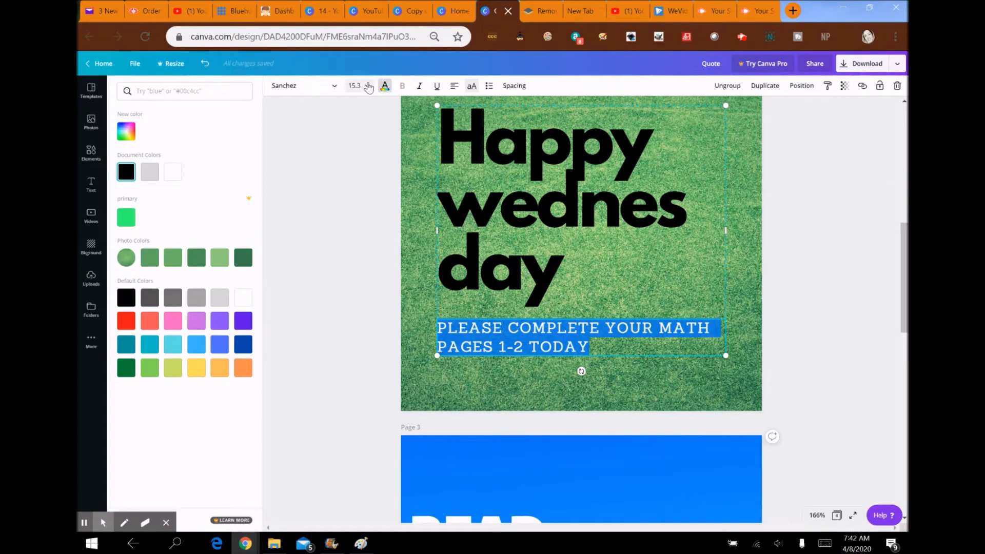
{"action": "left_click", "coordinate": [368, 86]}
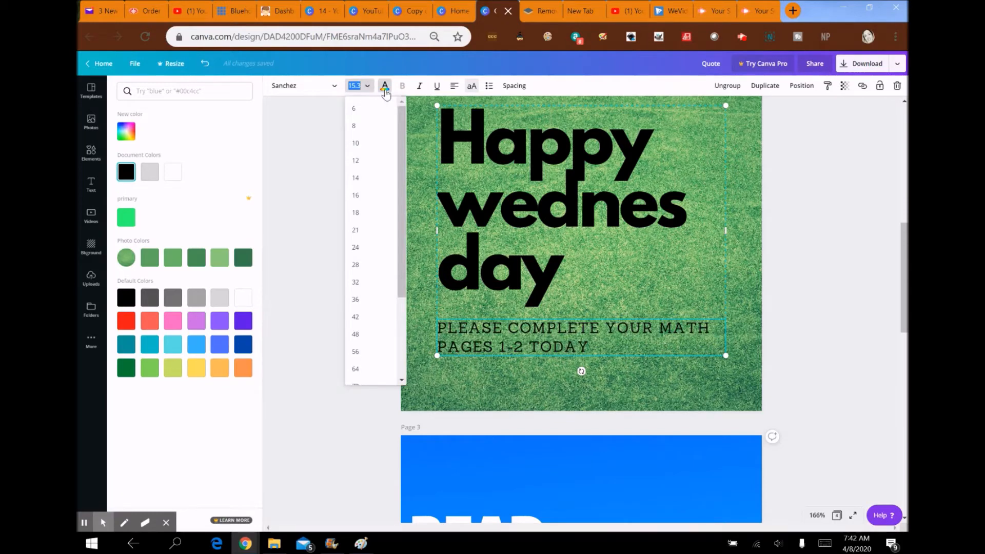
{"action": "left_click", "coordinate": [385, 91]}
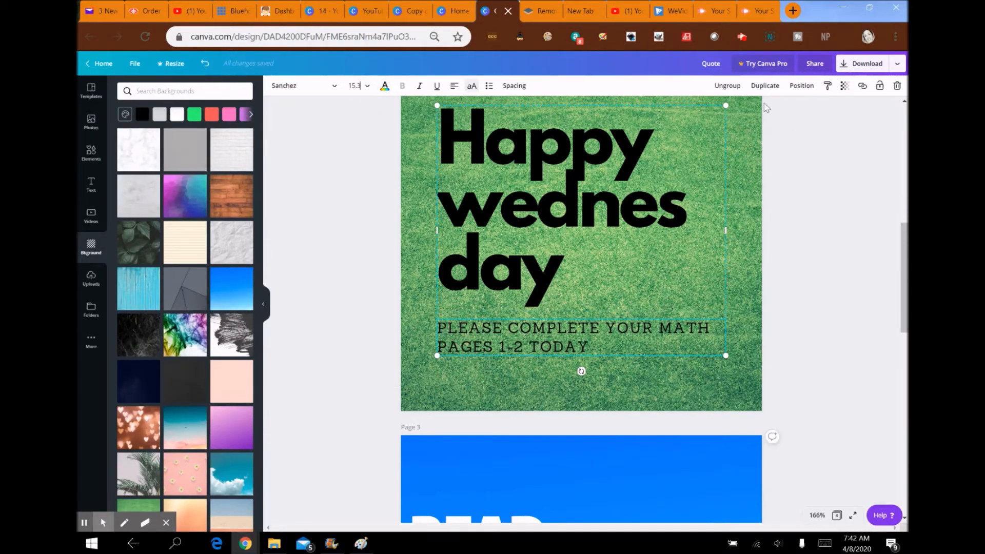
Ungroup the "Happy wednesday" heading from the math instruction and add a grey square shape over the lower part of page 2.
{"action": "left_click", "coordinate": [728, 86]}
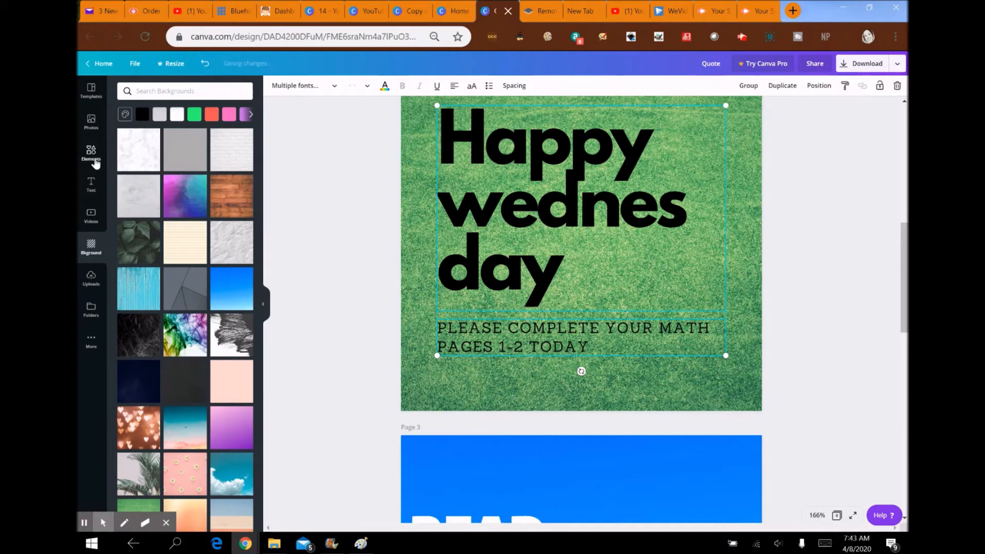
{"action": "left_click", "coordinate": [94, 162]}
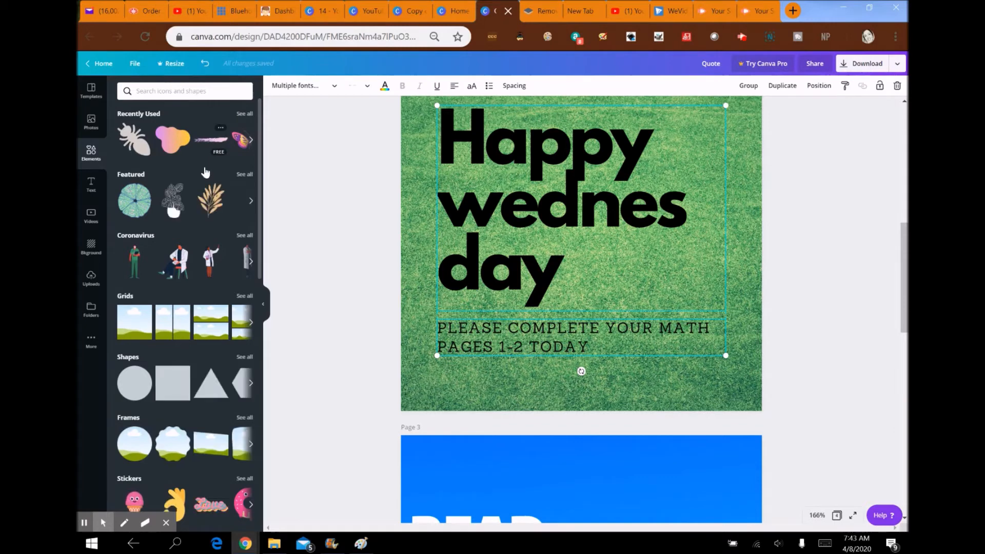
{"action": "left_click", "coordinate": [171, 385]}
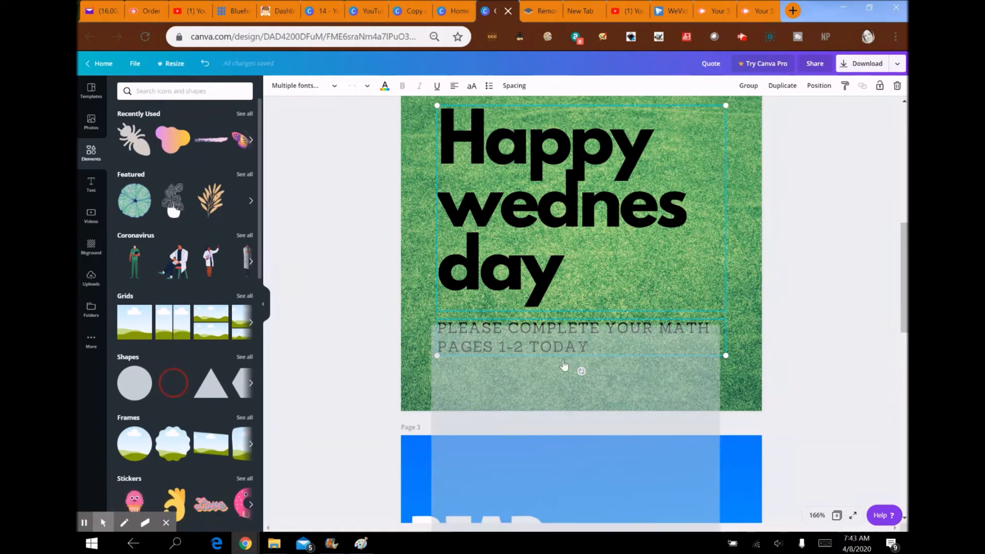
{"action": "left_click_drag", "start_coordinate": [565, 361], "coordinate": [565, 360]}
{"action": "left_click", "coordinate": [626, 368]}
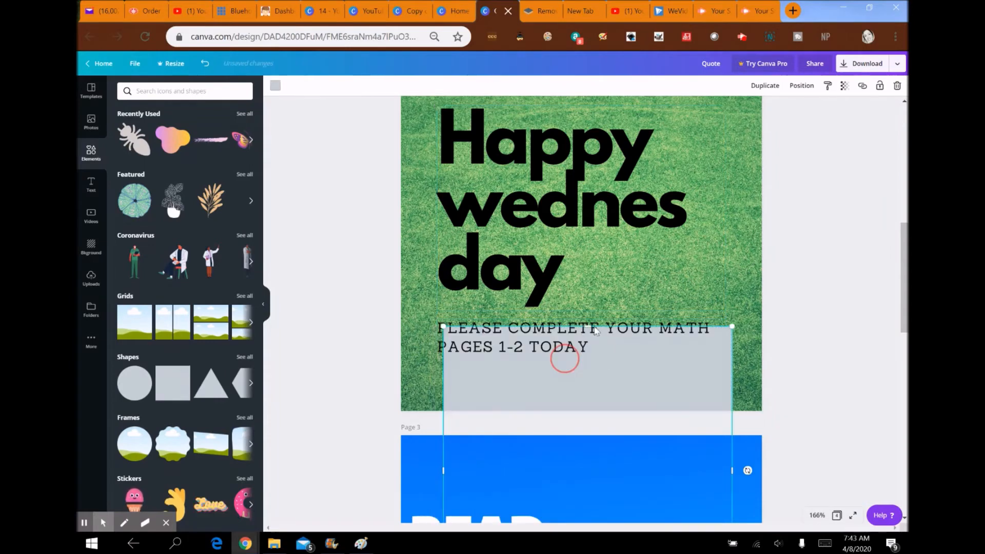
Move the math instruction slightly up and shift the grey square up behind the text, aligned with its left and right edges.
{"action": "left_click", "coordinate": [586, 334]}
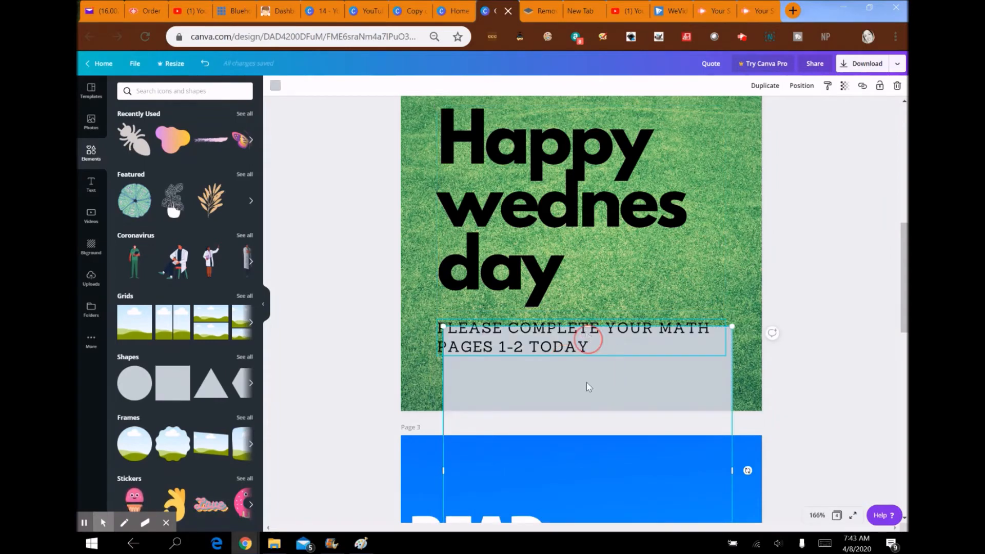
{"action": "left_click", "coordinate": [600, 361]}
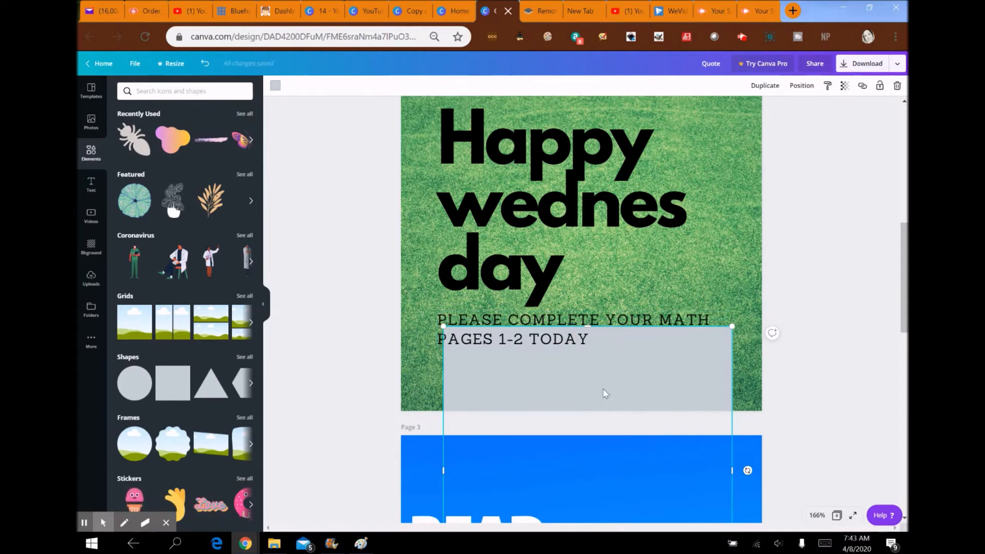
{"action": "left_click", "coordinate": [610, 409]}
{"action": "left_click_drag", "start_coordinate": [609, 407], "coordinate": [603, 226]}
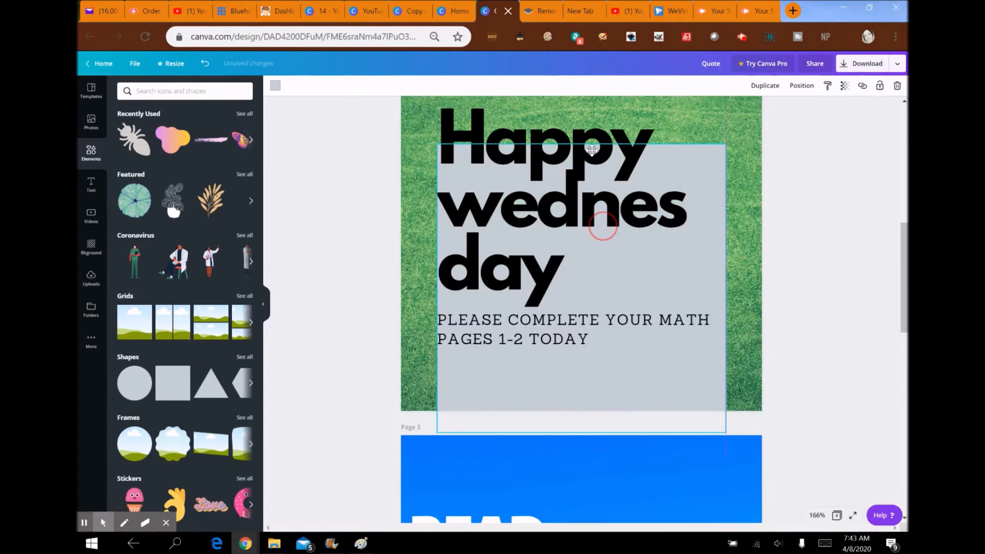
Shrink the grey square to a bar about 66 high that fits just behind the two-line math instruction.
{"action": "left_click_drag", "start_coordinate": [581, 433], "coordinate": [590, 354]}
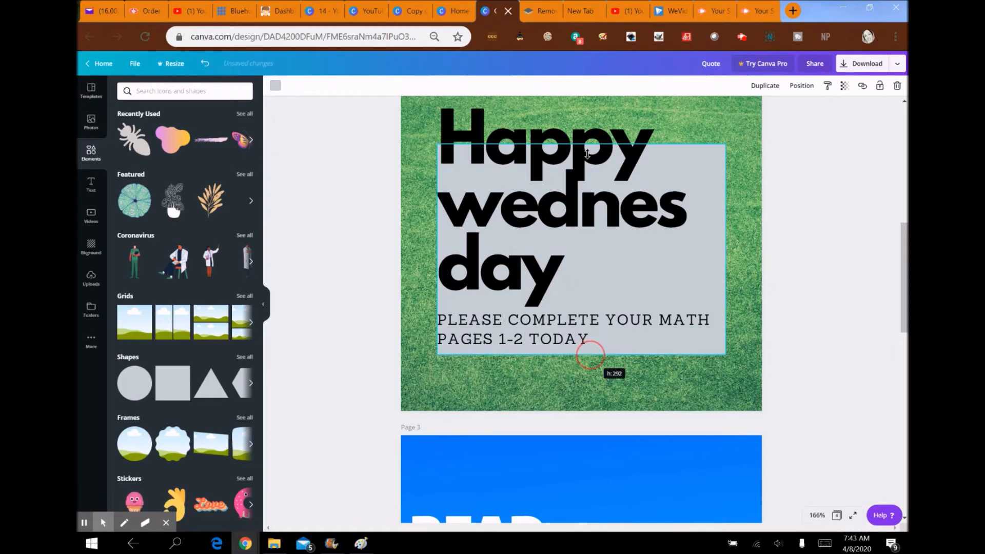
{"action": "left_click_drag", "start_coordinate": [592, 144], "coordinate": [581, 309]}
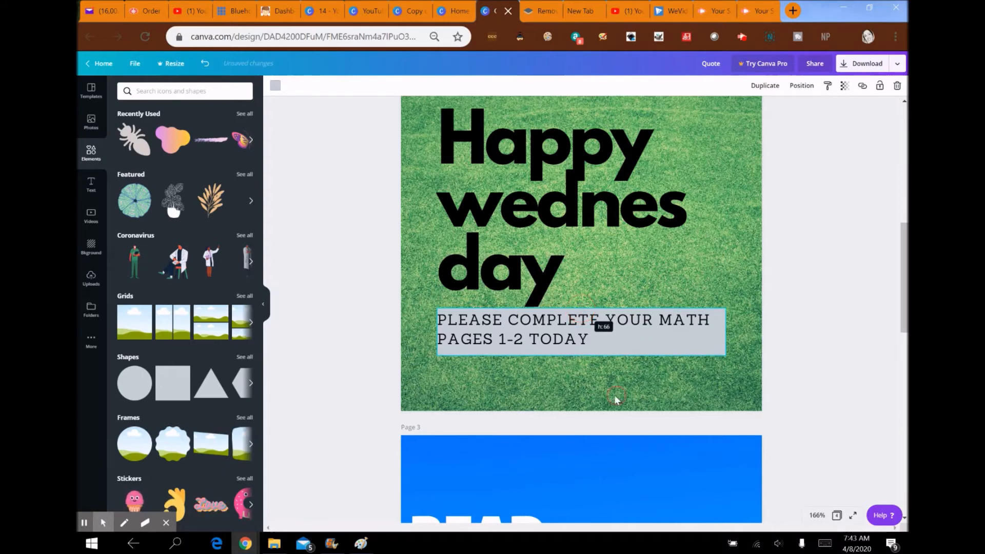
{"action": "left_click", "coordinate": [702, 322]}
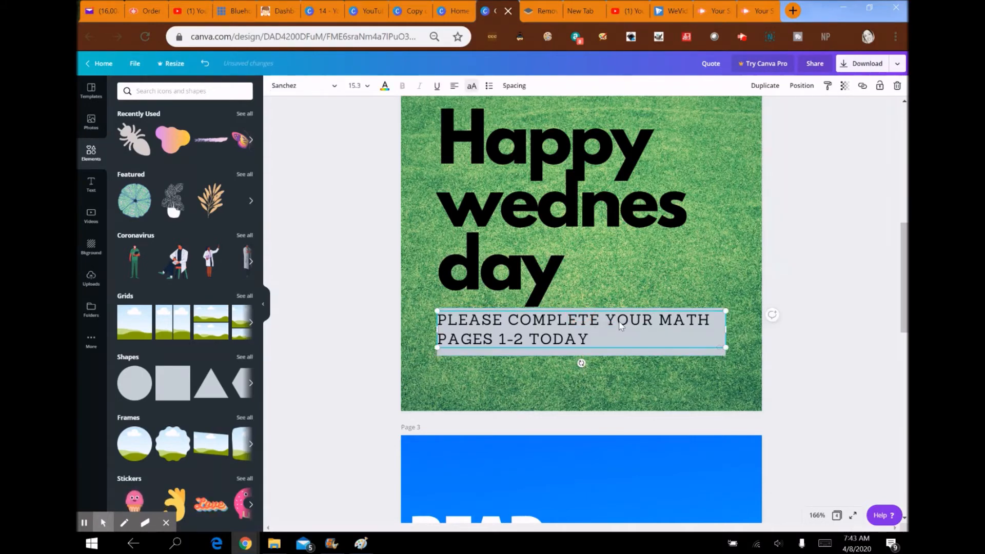
{"action": "left_click", "coordinate": [628, 352]}
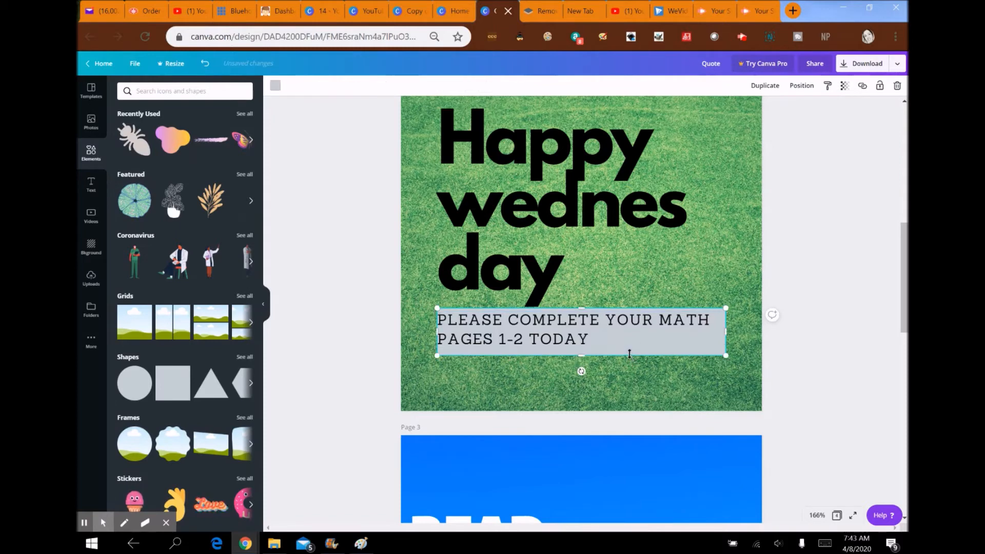
Fill the bar behind the math instruction on page 2 with the bright green from the primary palette.
{"action": "left_click", "coordinate": [275, 85]}
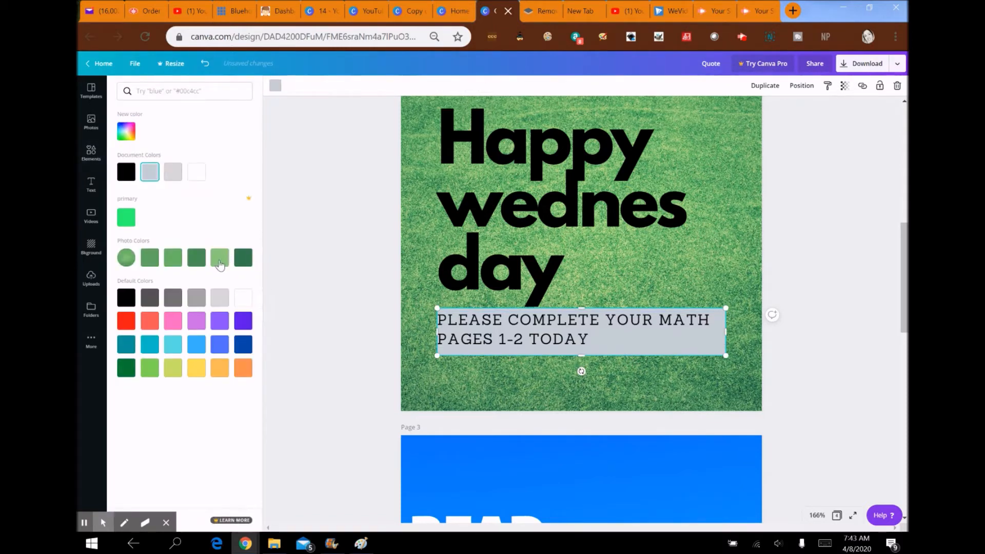
{"action": "left_click", "coordinate": [220, 258]}
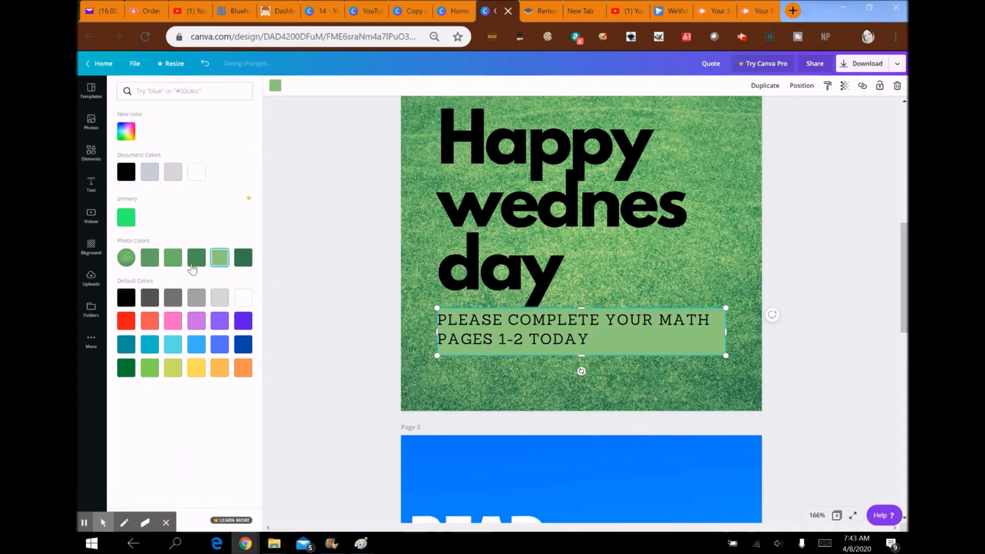
{"action": "left_click", "coordinate": [250, 265]}
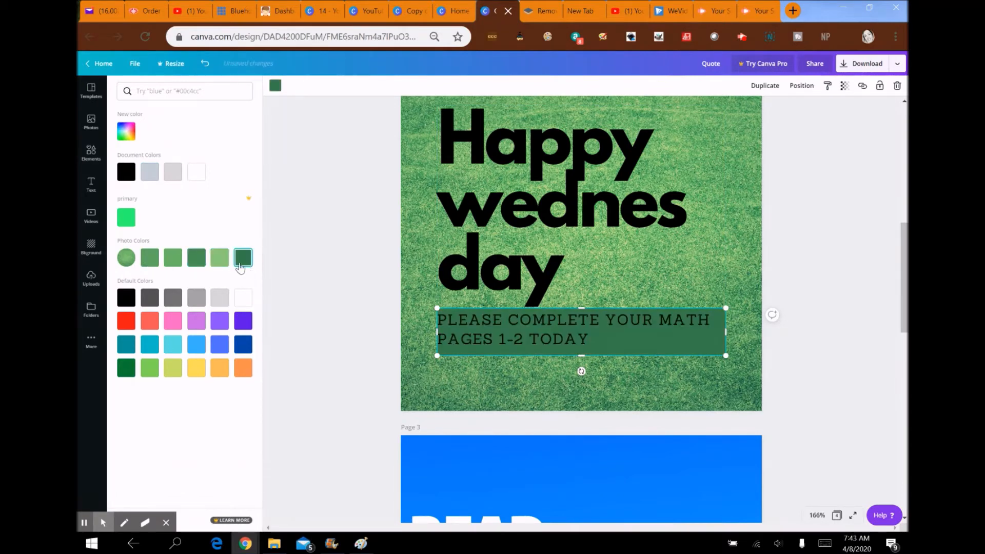
{"action": "left_click", "coordinate": [146, 264]}
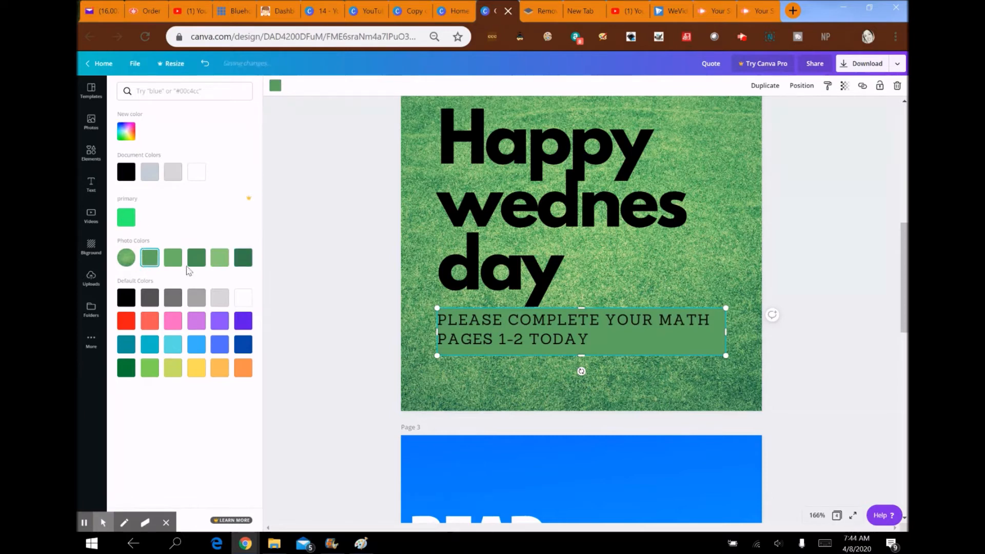
{"action": "left_click", "coordinate": [126, 218]}
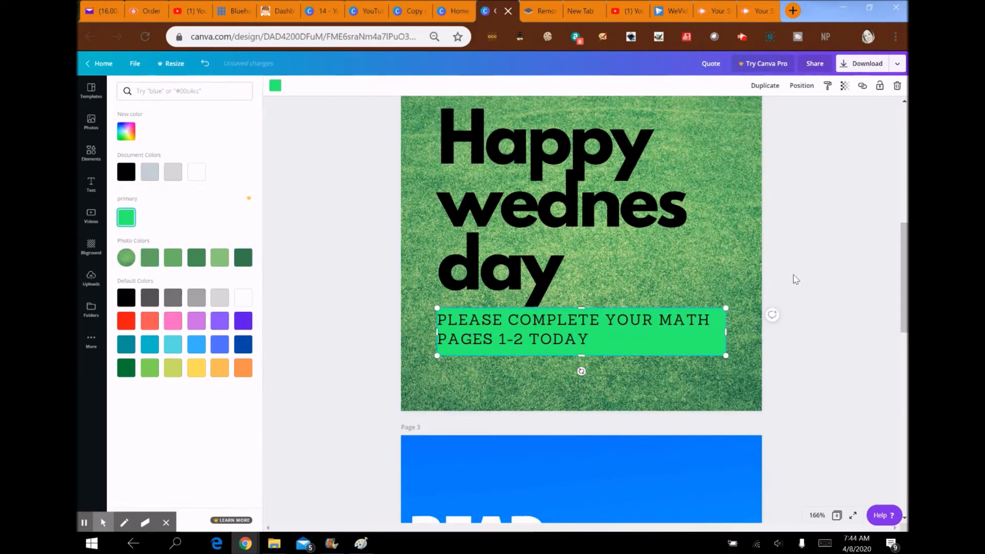
{"action": "left_click", "coordinate": [749, 327]}
Review the pages from the math assignment to the Brazil assignment and back to the quote of the day, and check the Screencastify recording controls.
{"action": "scroll", "coordinate": [720, 396], "scroll_direction": "down", "scroll_amount": 2}
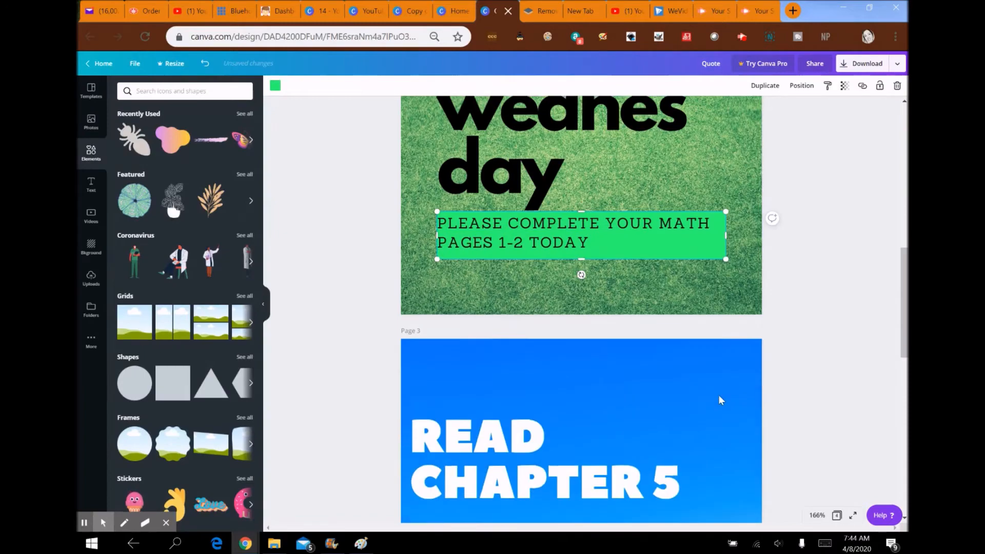
{"action": "scroll", "coordinate": [719, 396], "scroll_direction": "down", "scroll_amount": 6}
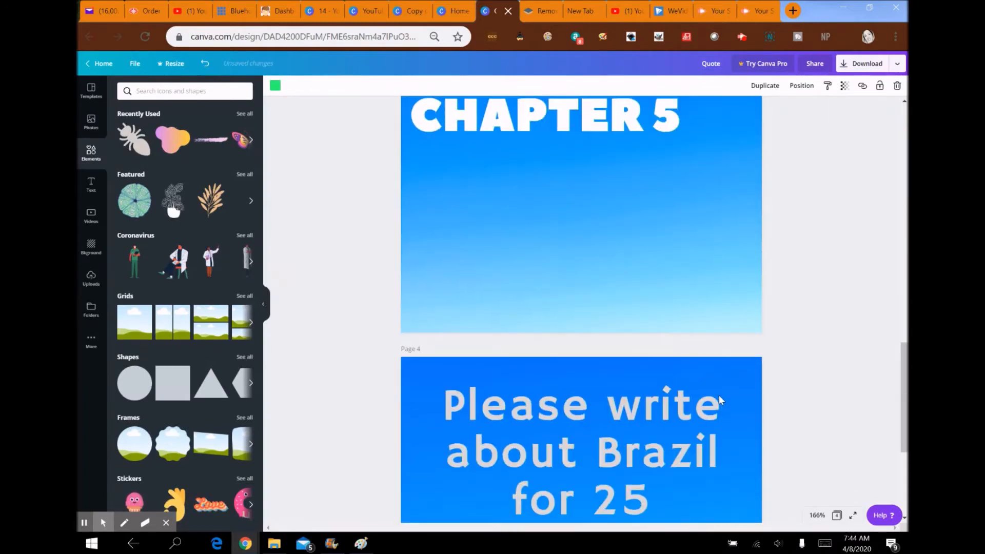
{"action": "scroll", "coordinate": [721, 398], "scroll_direction": "up", "scroll_amount": 5}
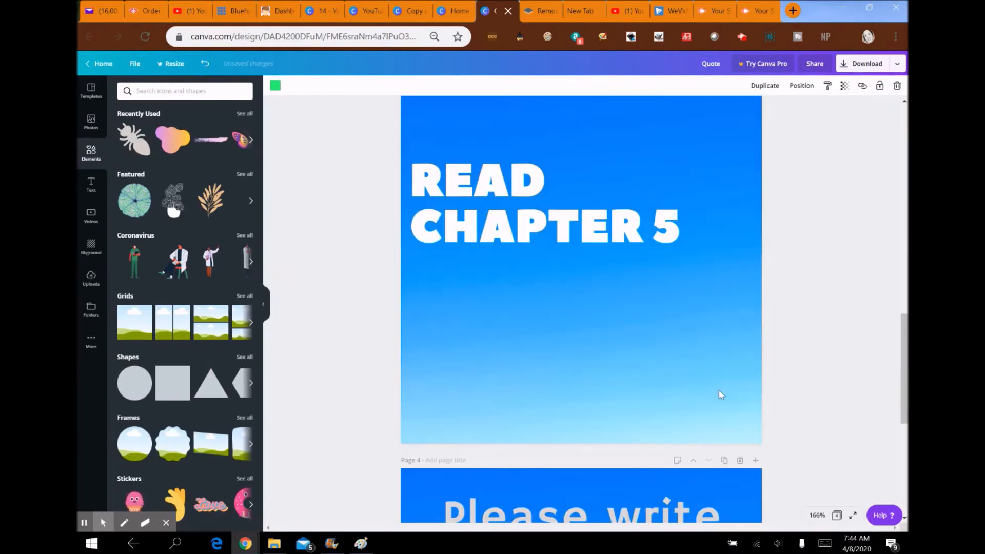
{"action": "scroll", "coordinate": [719, 390], "scroll_direction": "up", "scroll_amount": 10}
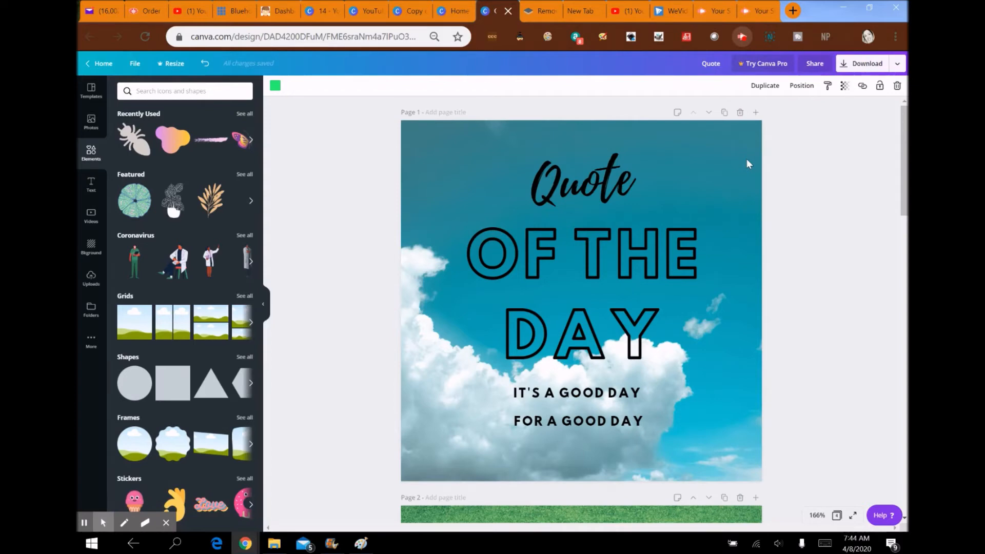
{"action": "left_click", "coordinate": [742, 38]}
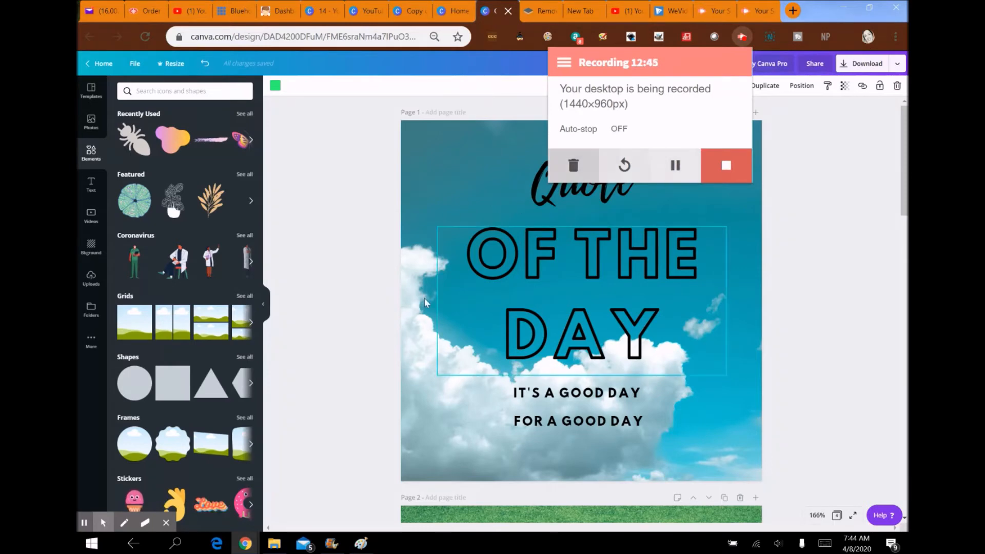
{"action": "left_click", "coordinate": [809, 400]}
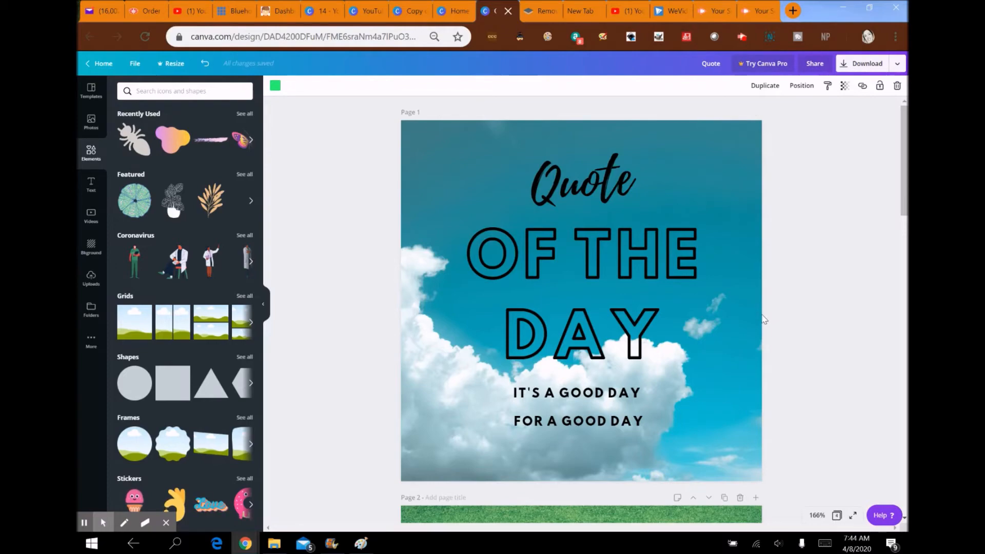
{"action": "scroll", "coordinate": [747, 285], "scroll_direction": "down", "scroll_amount": 2}
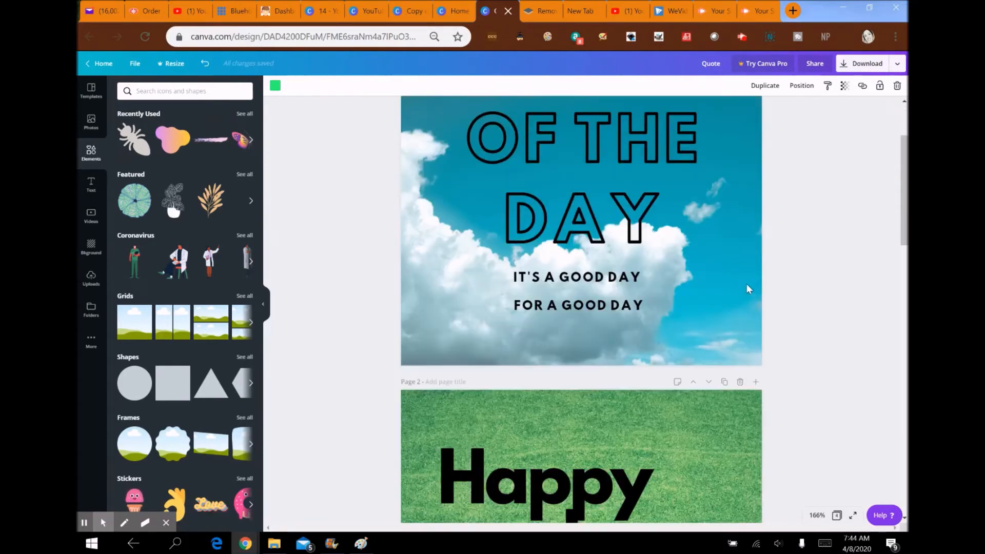
{"action": "scroll", "coordinate": [746, 285], "scroll_direction": "down", "scroll_amount": 10}
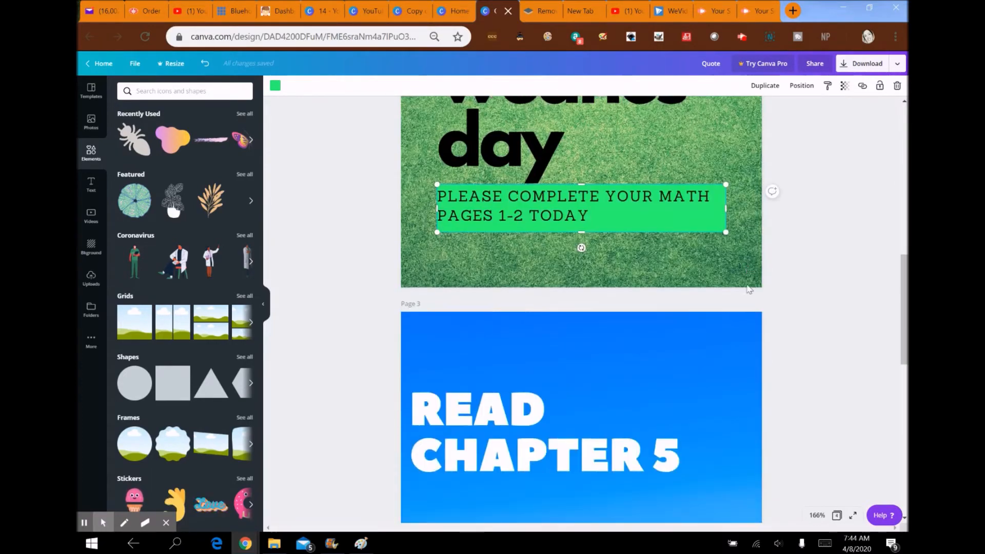
{"action": "scroll", "coordinate": [747, 286], "scroll_direction": "down", "scroll_amount": 7}
{"action": "scroll", "coordinate": [749, 288], "scroll_direction": "up", "scroll_amount": 13}
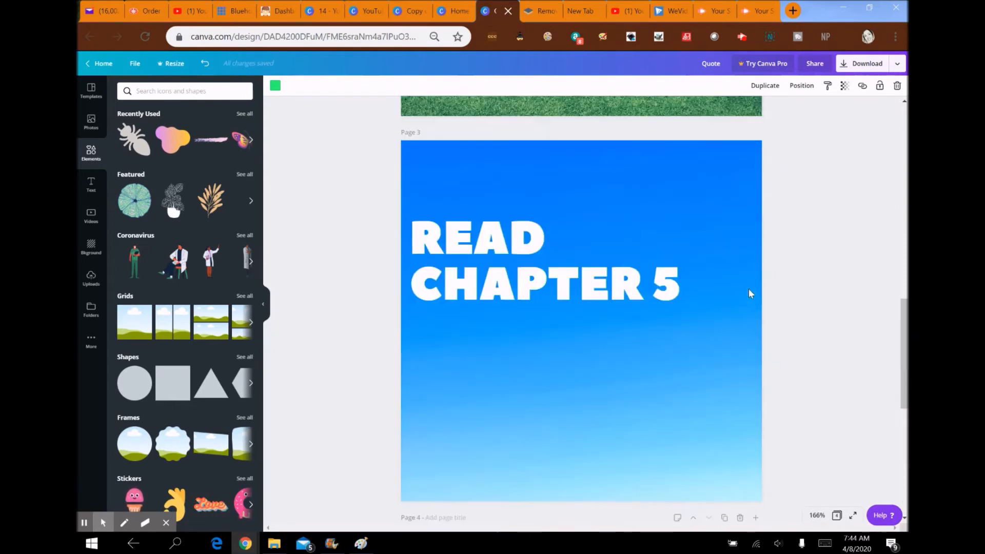
{"action": "scroll", "coordinate": [750, 290], "scroll_direction": "up", "scroll_amount": 7}
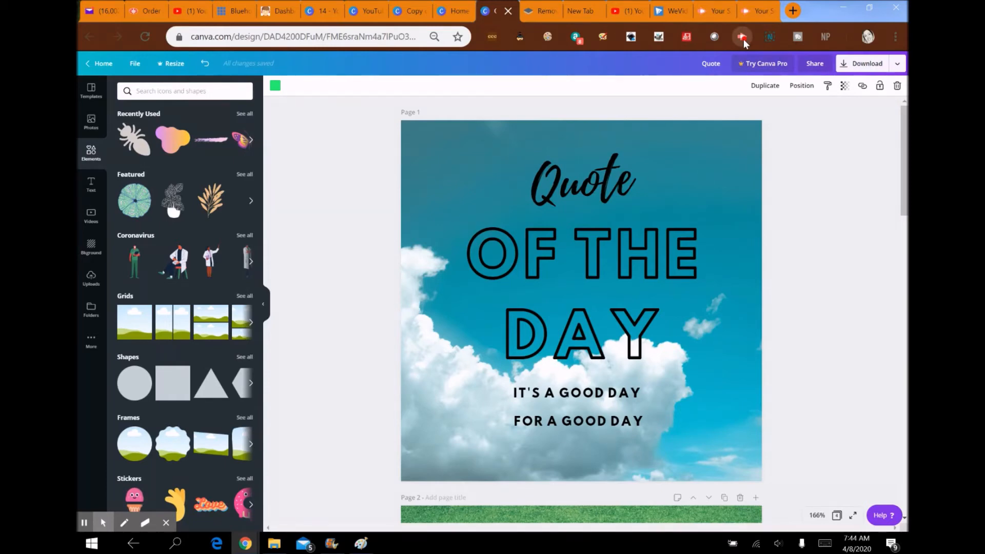
{"action": "left_click", "coordinate": [743, 38]}
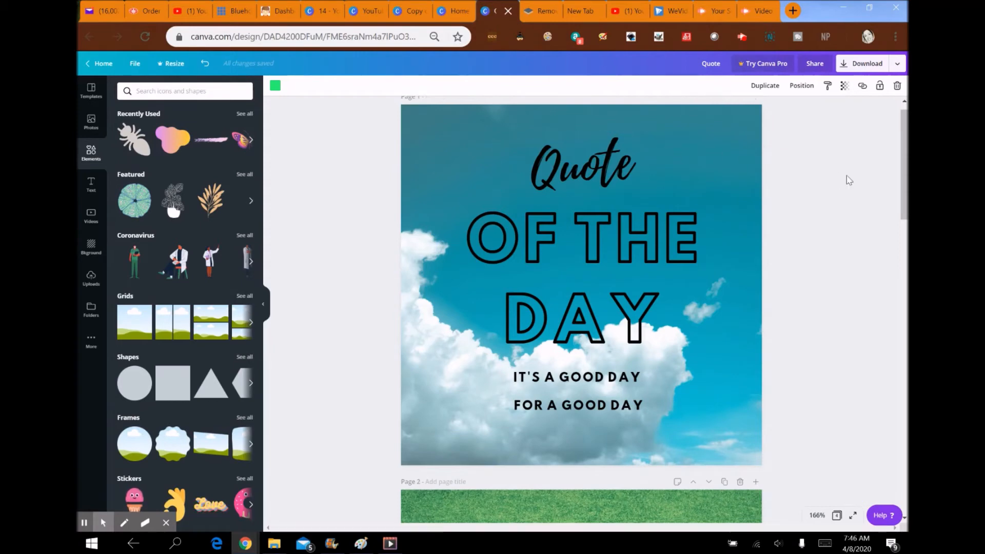
Look through all four pages again, from the quote of the day down to the Brazil writing assignment and back.
{"action": "scroll", "coordinate": [840, 175], "scroll_direction": "up", "scroll_amount": 1}
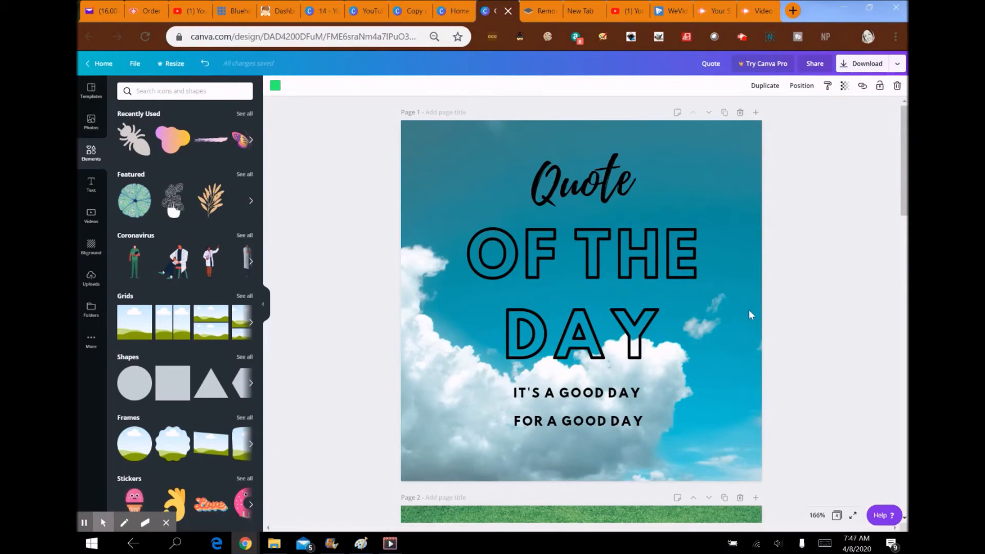
{"action": "scroll", "coordinate": [750, 309], "scroll_direction": "down", "scroll_amount": 5}
{"action": "scroll", "coordinate": [750, 313], "scroll_direction": "down", "scroll_amount": 10}
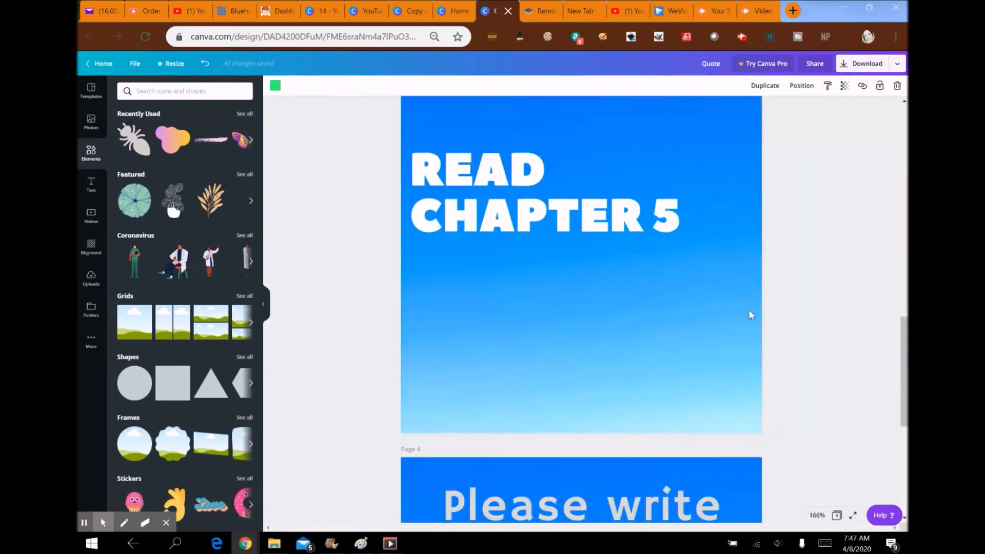
{"action": "scroll", "coordinate": [749, 312], "scroll_direction": "up", "scroll_amount": 15}
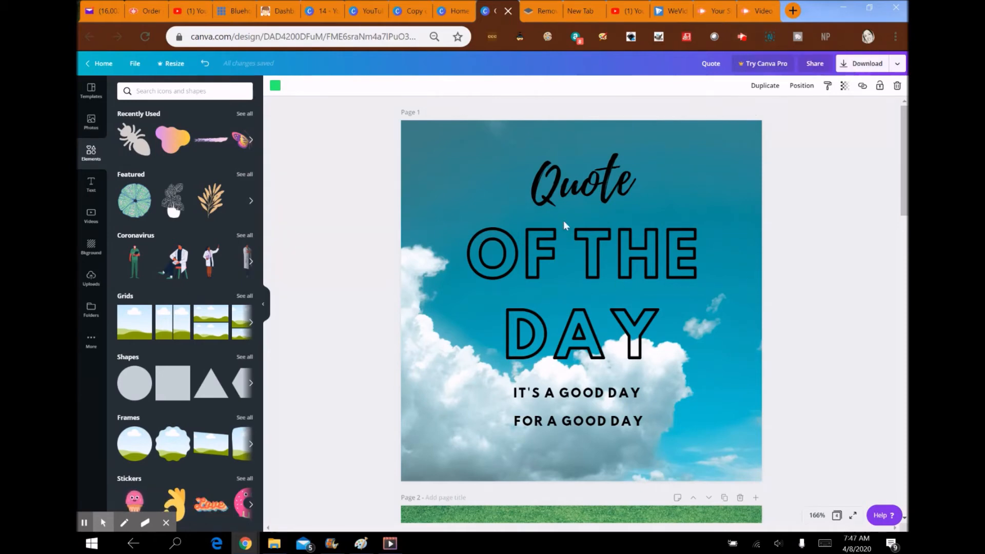
{"action": "scroll", "coordinate": [700, 392], "scroll_direction": "down", "scroll_amount": 15}
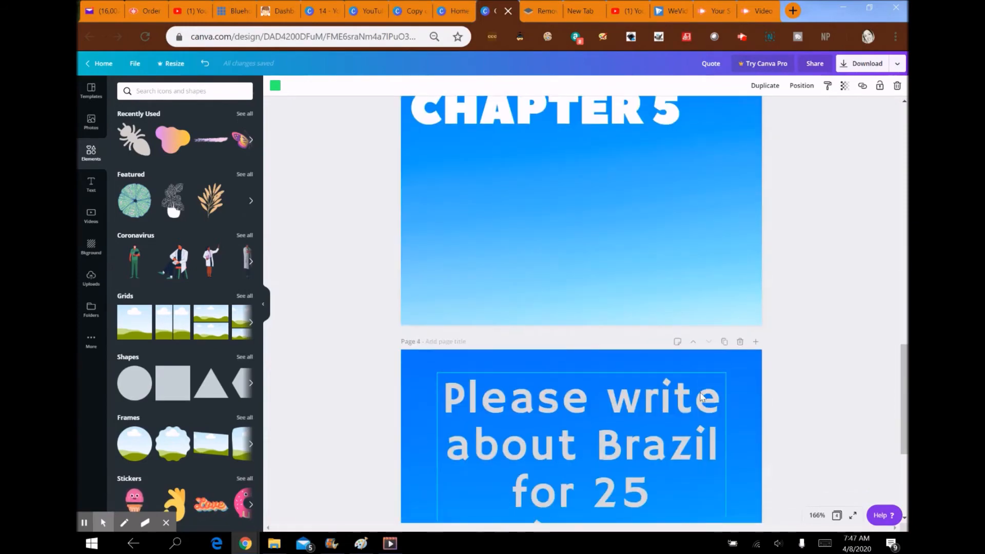
{"action": "scroll", "coordinate": [702, 397], "scroll_direction": "down", "scroll_amount": 5}
{"action": "scroll", "coordinate": [701, 390], "scroll_direction": "up", "scroll_amount": 12}
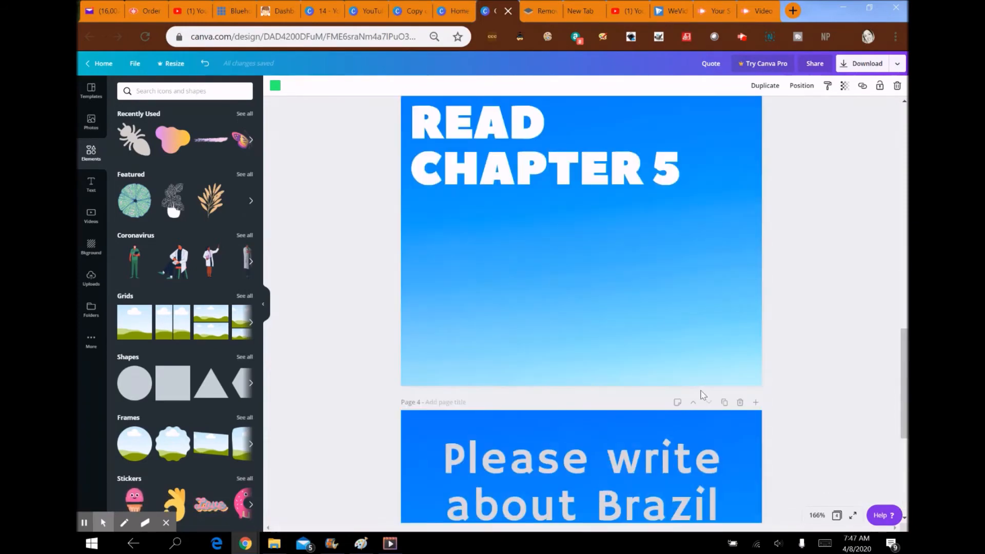
{"action": "scroll", "coordinate": [701, 388], "scroll_direction": "up", "scroll_amount": 3}
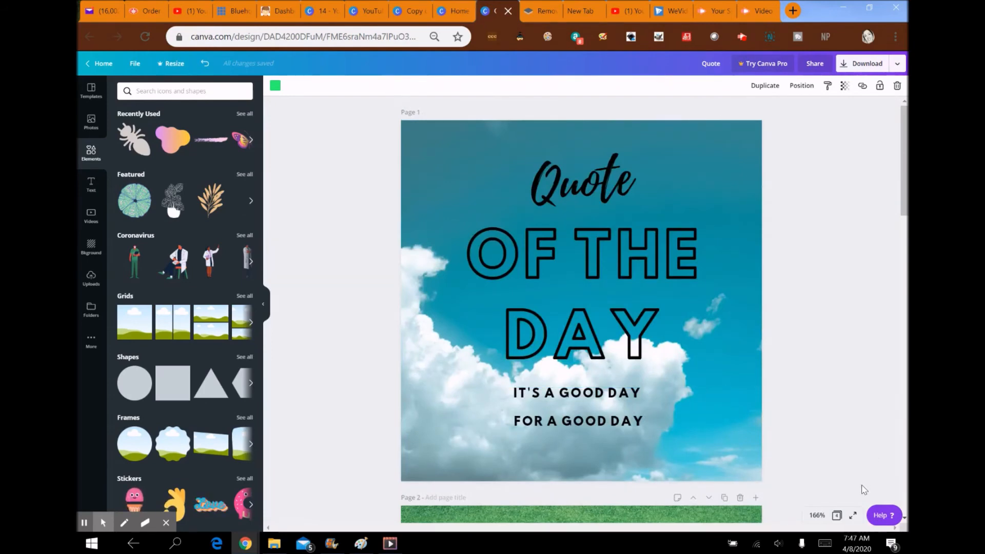
Check the Screencastify recording controls, deselect the green bar and present the design full screen from the quote of the day page.
{"action": "left_click", "coordinate": [745, 39]}
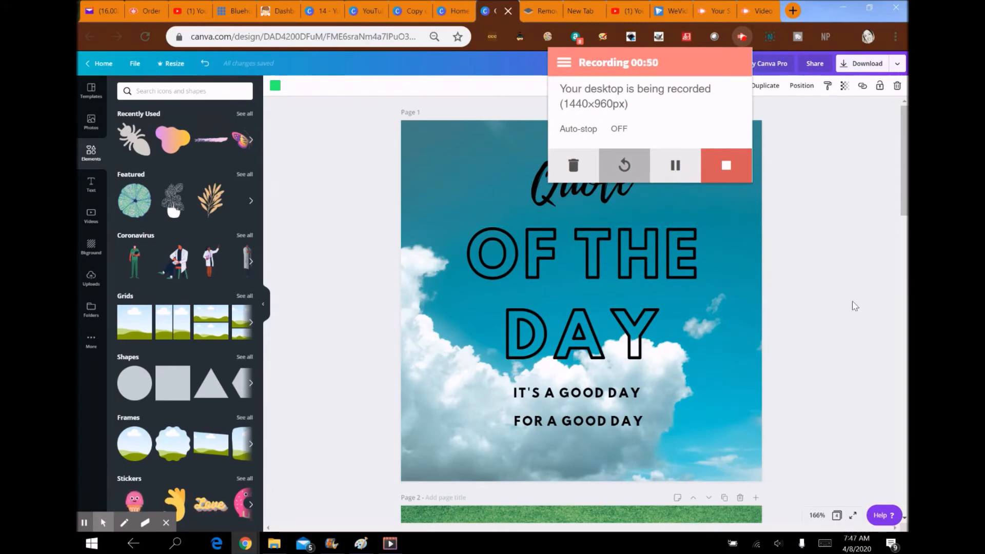
{"action": "left_click", "coordinate": [827, 190]}
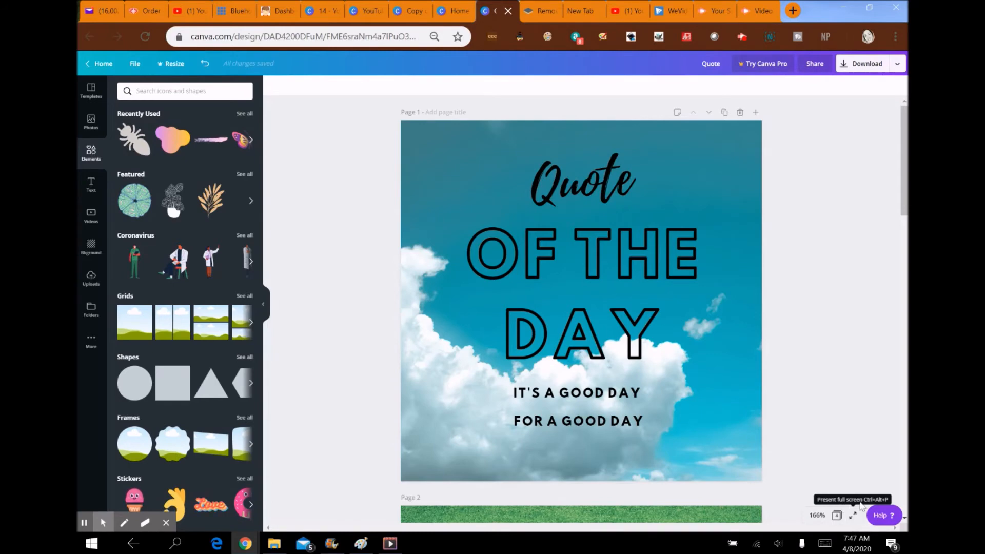
{"action": "left_click", "coordinate": [855, 516]}
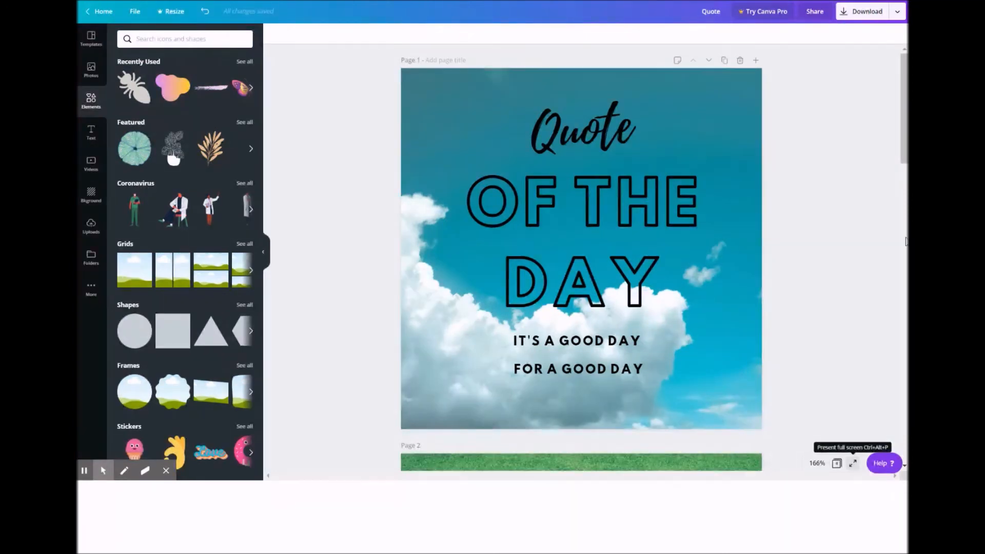
{"action": "key", "text": "ctrl+alt+p"}
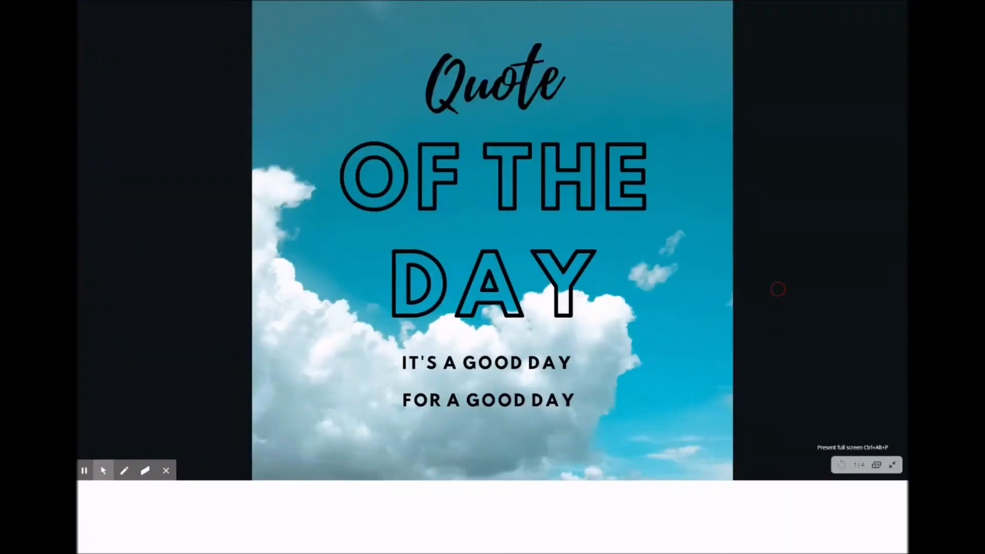
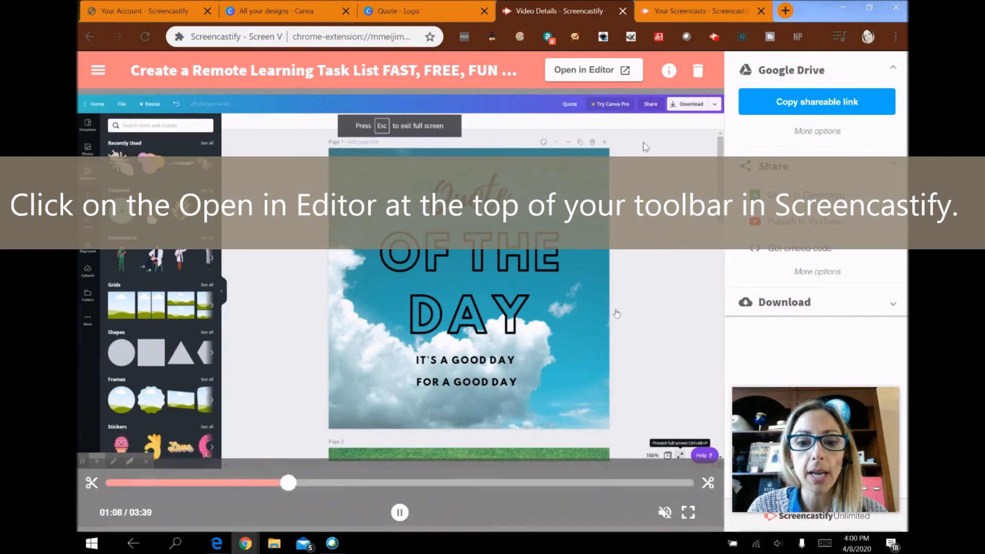
Open the recorded task list video in the Screencastify Editor and play its opening seconds.
{"action": "left_click", "coordinate": [584, 71]}
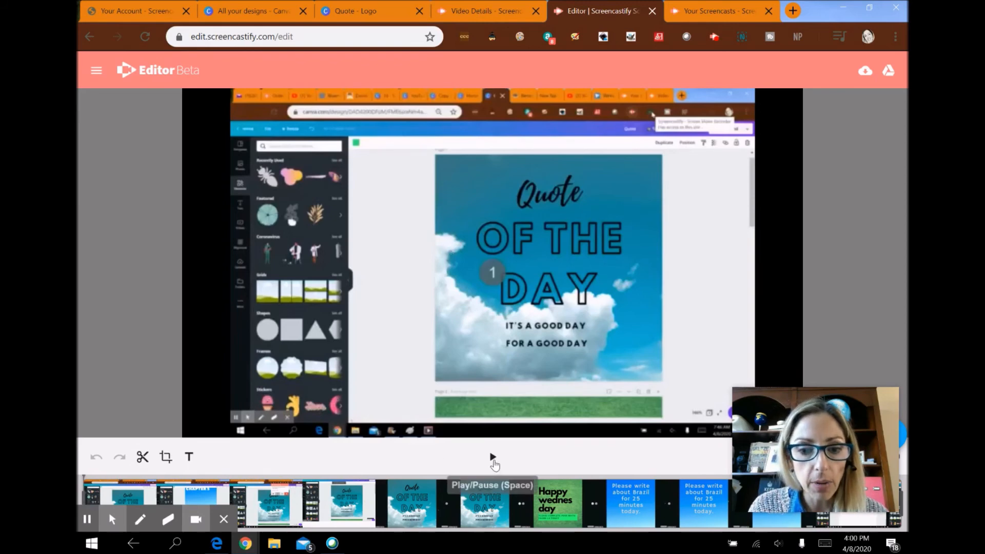
{"action": "left_click", "coordinate": [493, 458]}
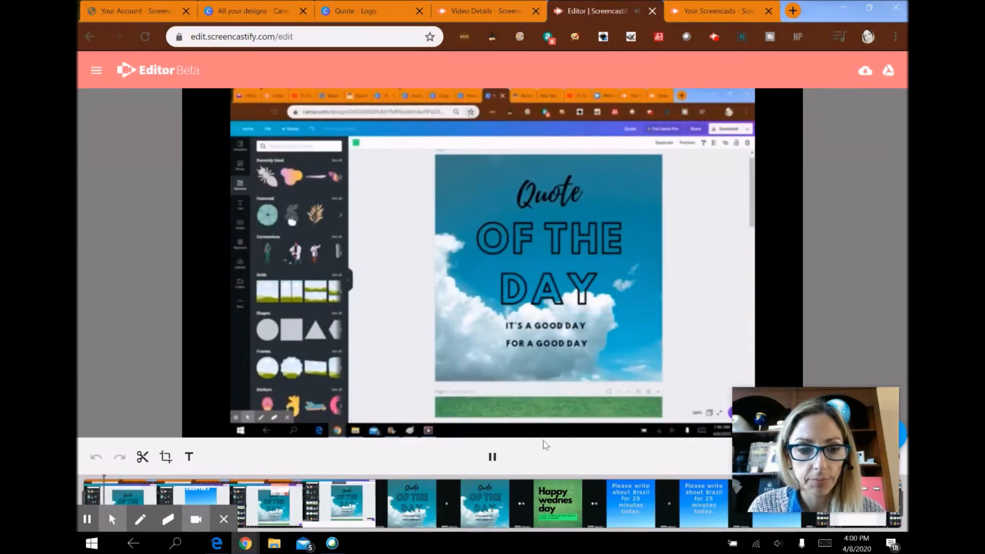
{"action": "left_click", "coordinate": [493, 458]}
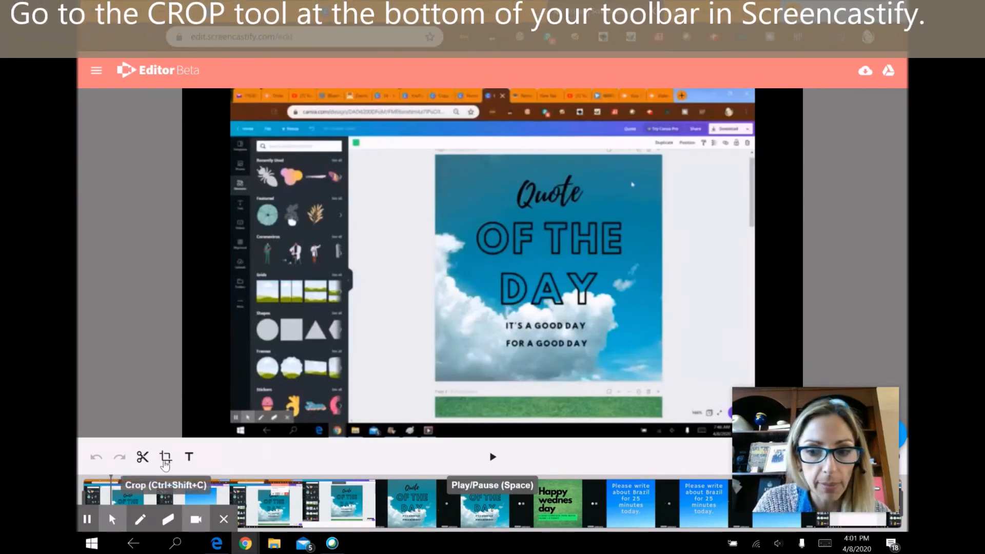
Crop the video clip to just the square quote of the day page and play the cropped clip.
{"action": "left_click", "coordinate": [165, 458]}
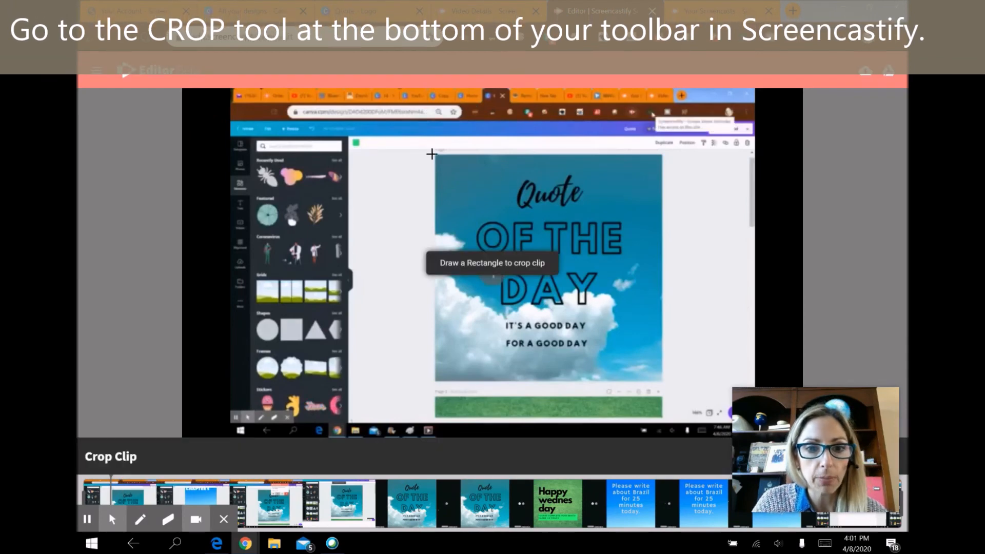
{"action": "left_click_drag", "start_coordinate": [432, 153], "coordinate": [665, 384]}
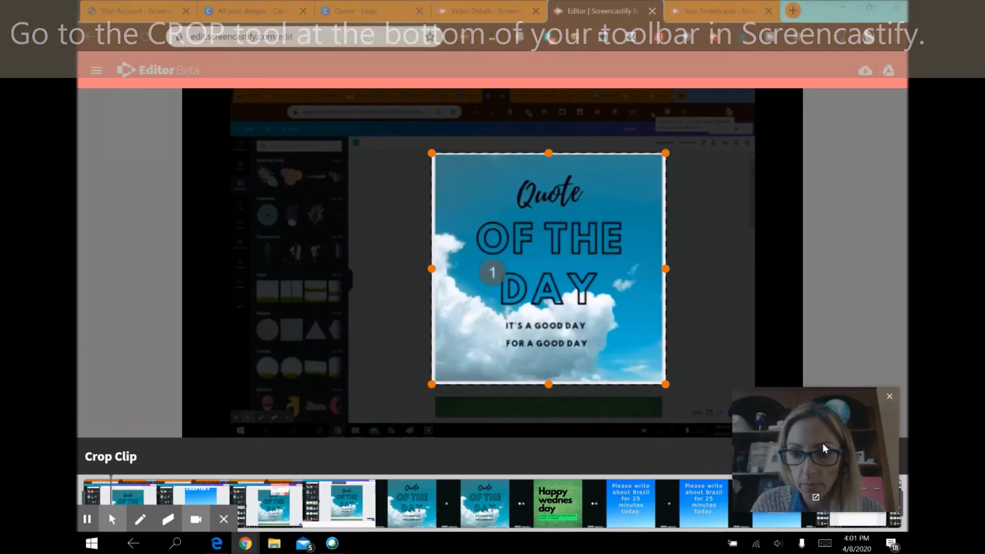
{"action": "left_click", "coordinate": [816, 499]}
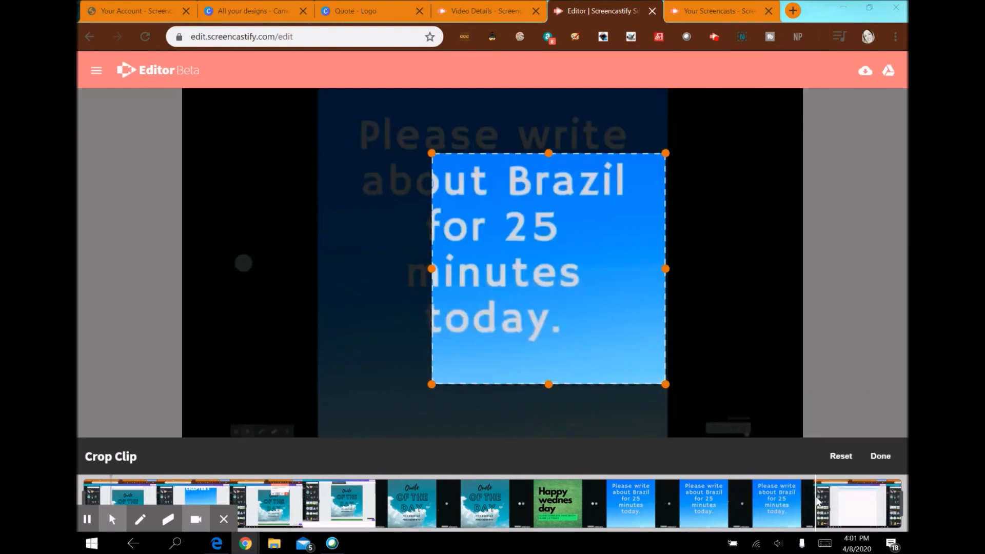
{"action": "left_click", "coordinate": [881, 457]}
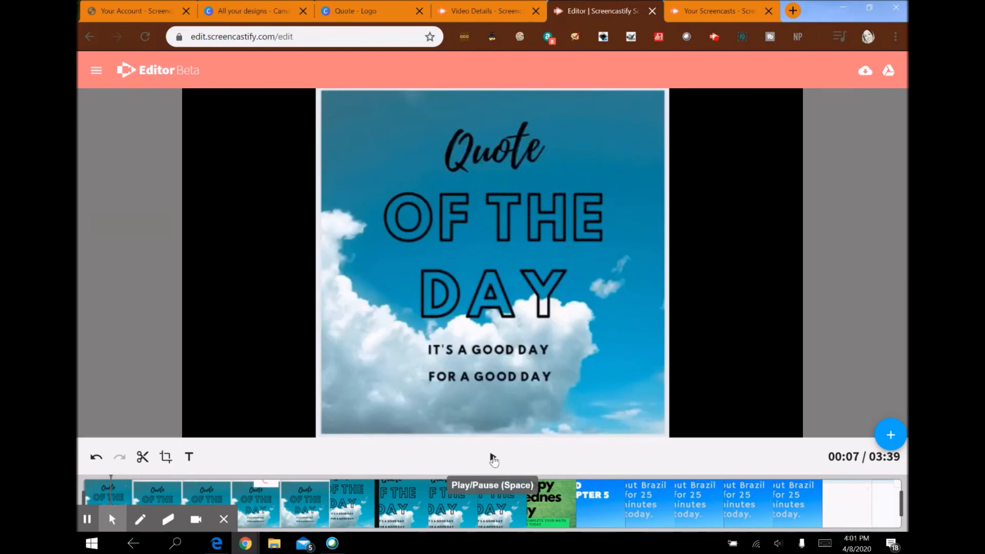
{"action": "left_click", "coordinate": [493, 457]}
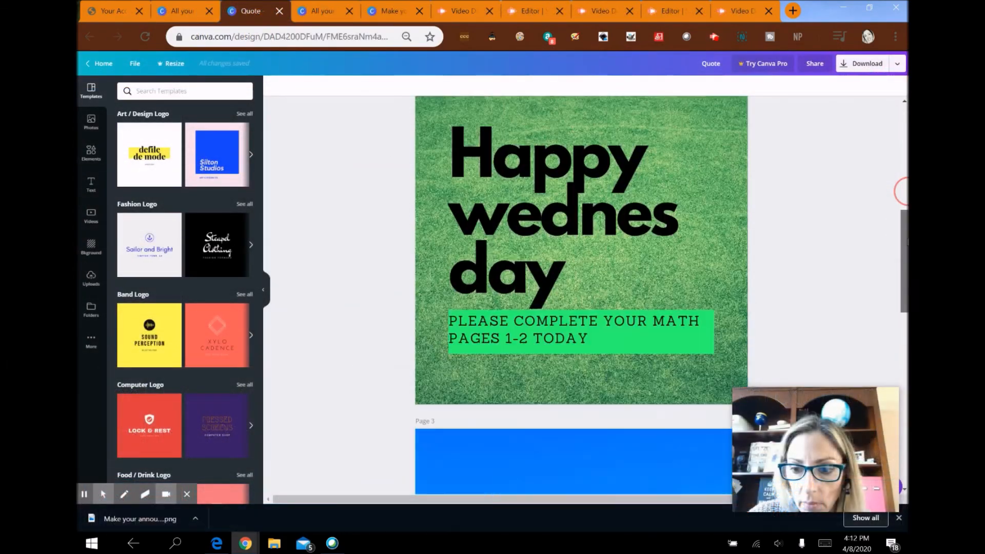
Present the design full screen from the quote of the day page, advance through all four pages and exit the presentation.
{"action": "scroll", "coordinate": [871, 490], "scroll_direction": "up", "scroll_amount": 5}
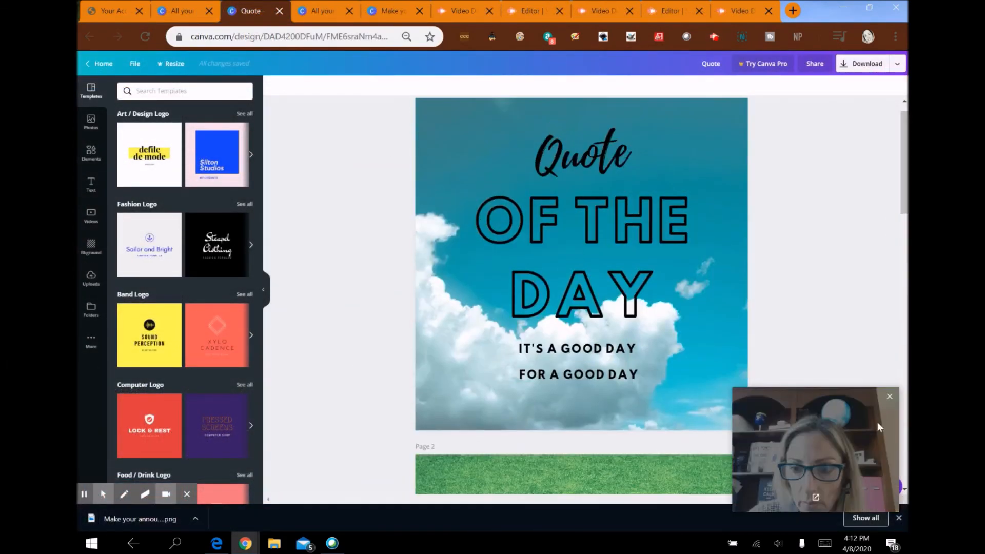
{"action": "left_click", "coordinate": [853, 487]}
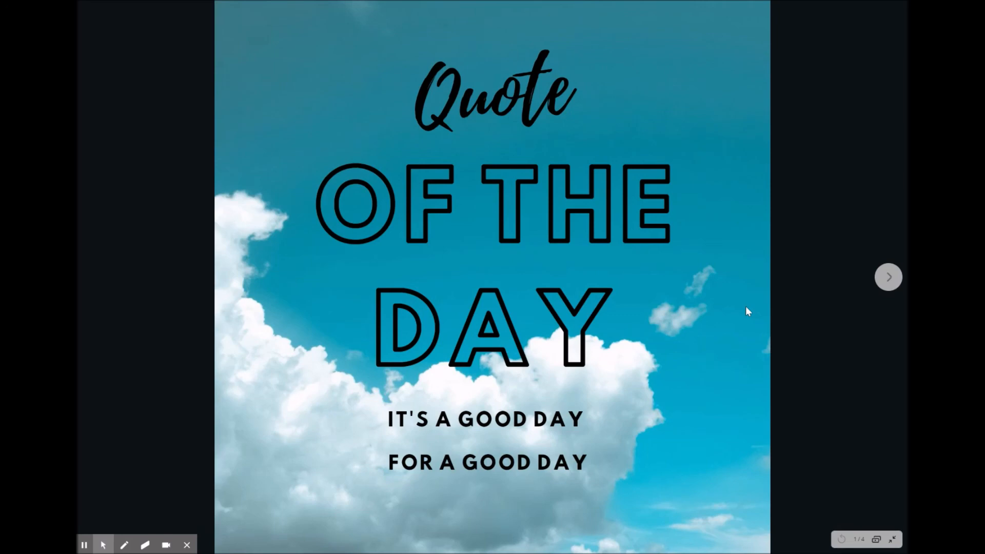
{"action": "left_click", "coordinate": [889, 277]}
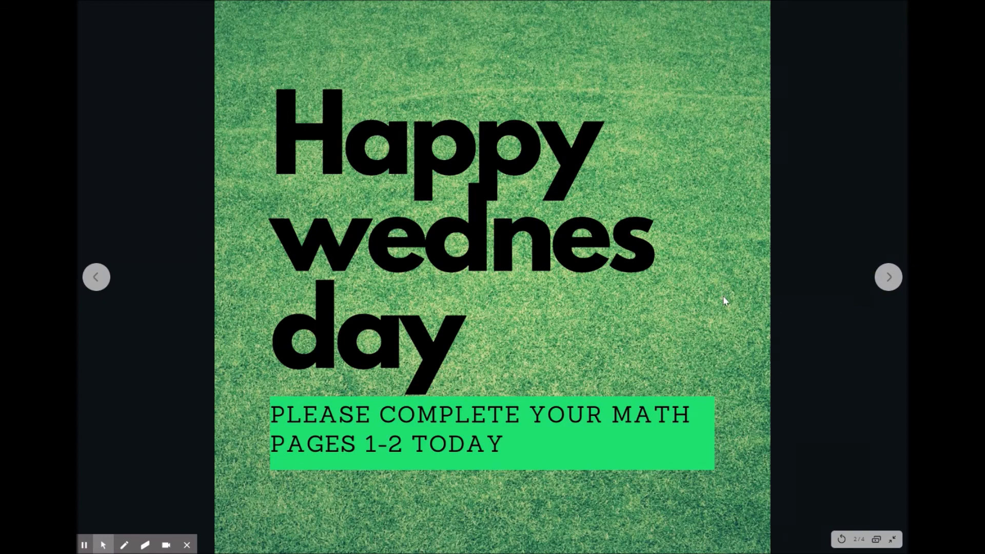
{"action": "left_click", "coordinate": [887, 286]}
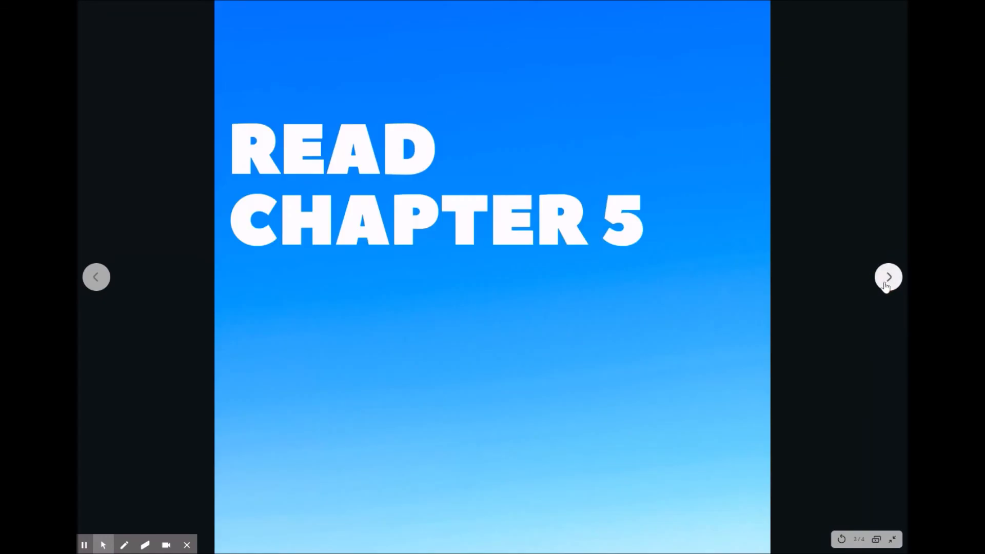
{"action": "left_click", "coordinate": [887, 286]}
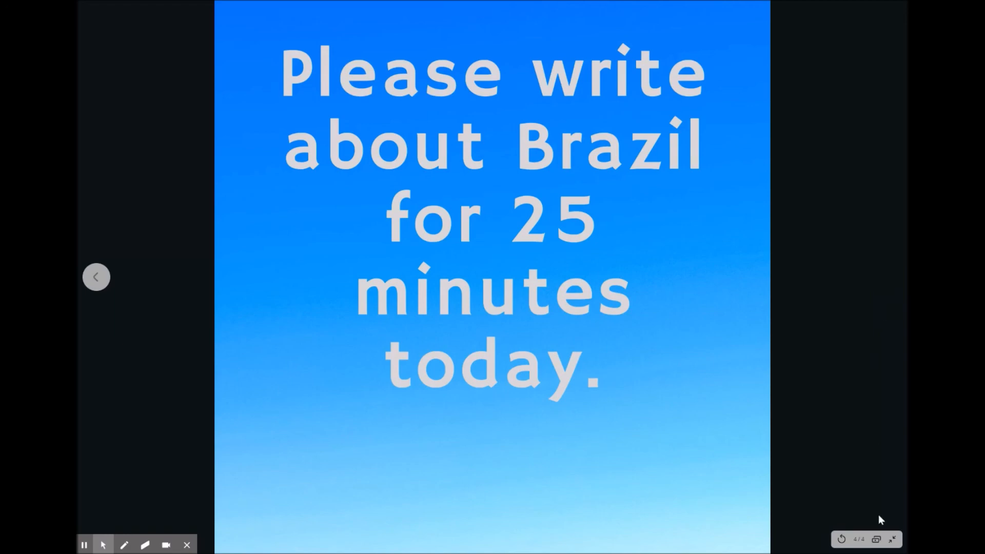
{"action": "left_click", "coordinate": [893, 539]}
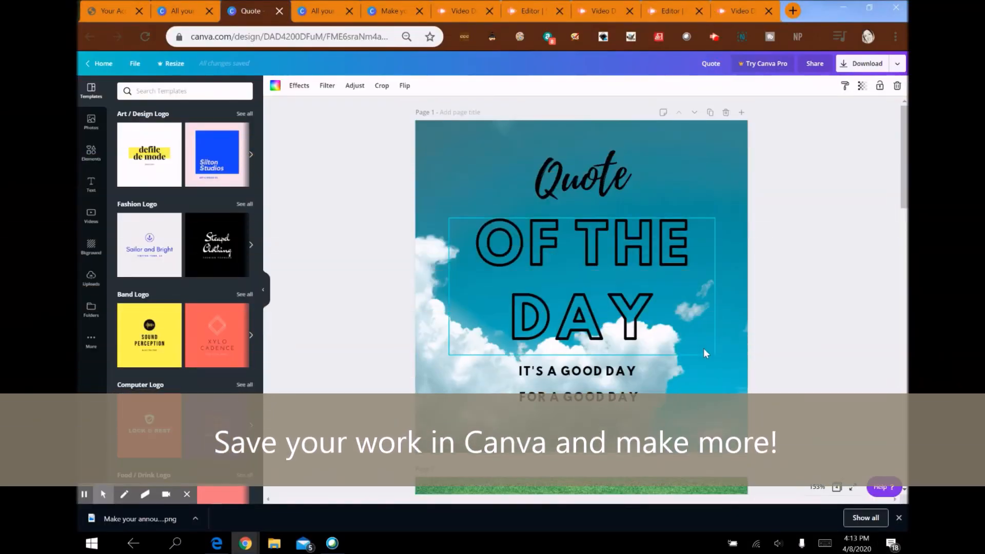
Review the design's pages in the editor from the quote of the day down to the Brazil writing assignment.
{"action": "scroll", "coordinate": [728, 250], "scroll_direction": "down", "scroll_amount": 4}
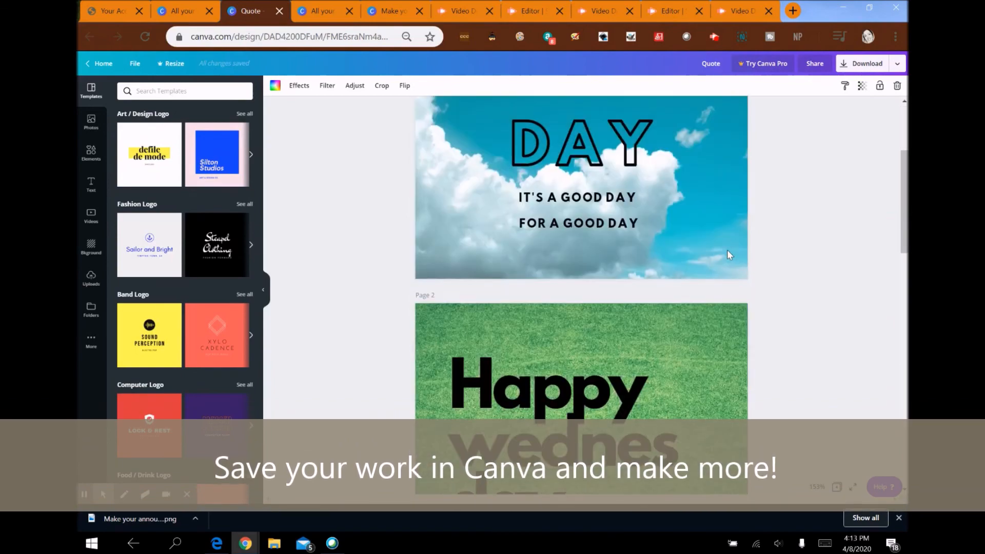
{"action": "scroll", "coordinate": [730, 255], "scroll_direction": "down", "scroll_amount": 6}
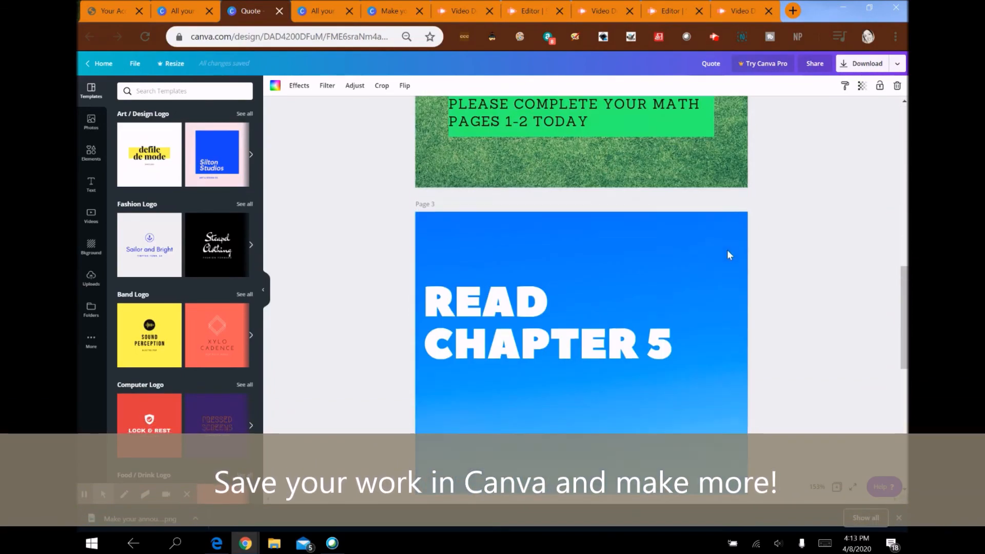
{"action": "scroll", "coordinate": [728, 256], "scroll_direction": "down", "scroll_amount": 6}
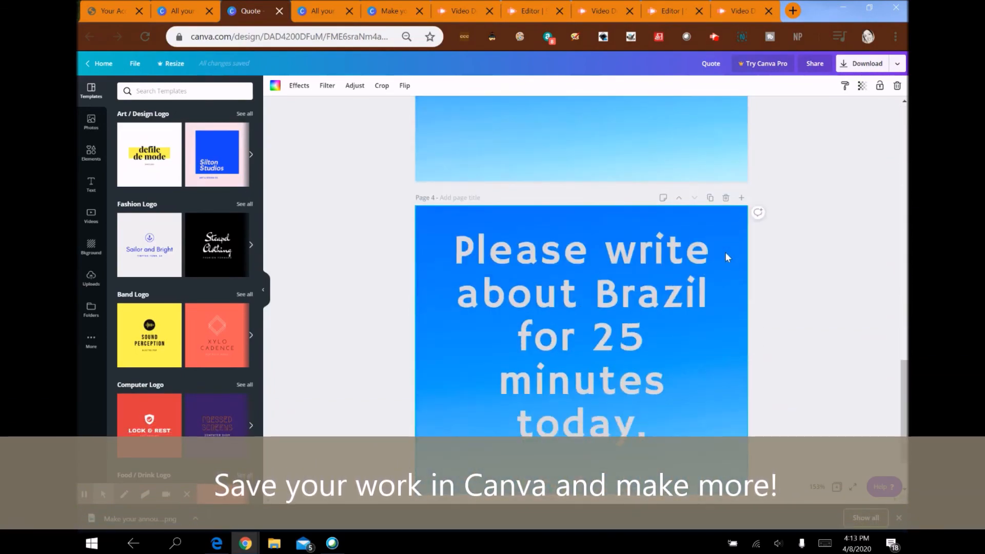
{"action": "scroll", "coordinate": [726, 257], "scroll_direction": "down", "scroll_amount": 2}
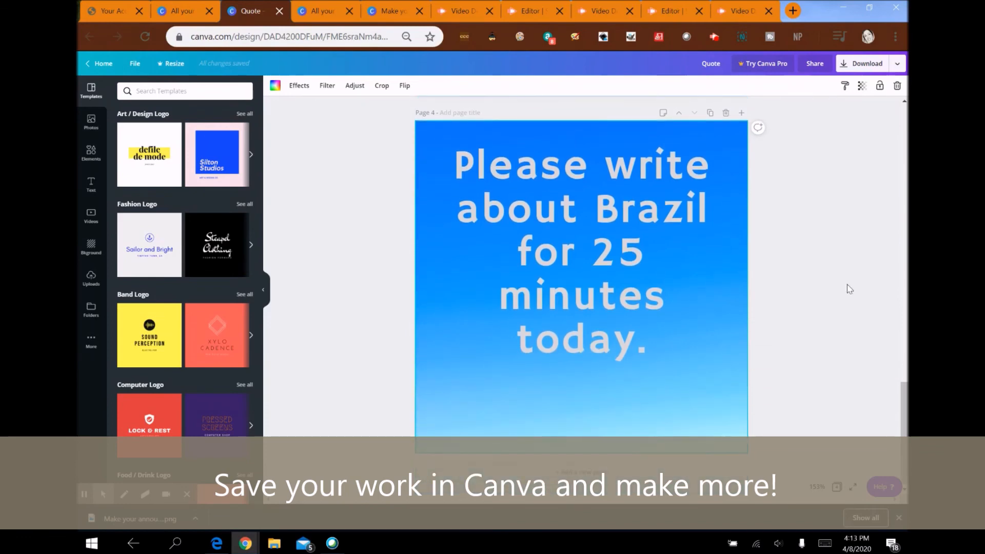